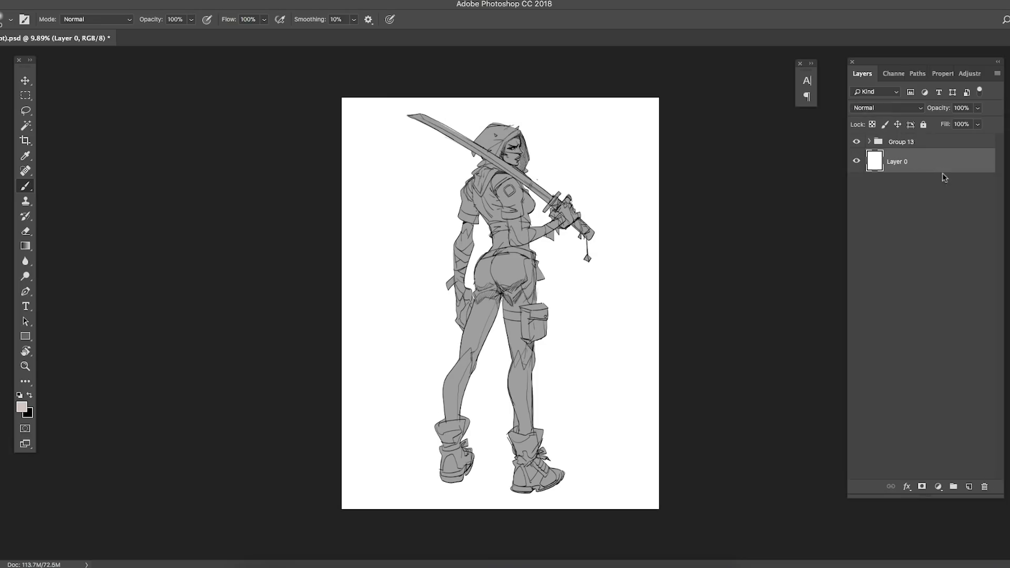
- Darken the white background on Layer 0 to dark grey with a Hue/Saturation adjustment
key("ctrl+u")
left_click_drag(681, 252, 643, 252)
left_click(793, 136)
- Clean up the figure's grey base on Layer 109 around the boots with the Eraser
mouse_move(477, 253)
left_mouse_down()
mouse_move(577, 257)
mouse_move(478, 257)
left_mouse_up()
left_click_drag(448, 486, 526, 486)
key("e")
right_click(471, 353)
left_click_drag(387, 385, 617, 391)
left_click_drag(704, 362, 658, 356)
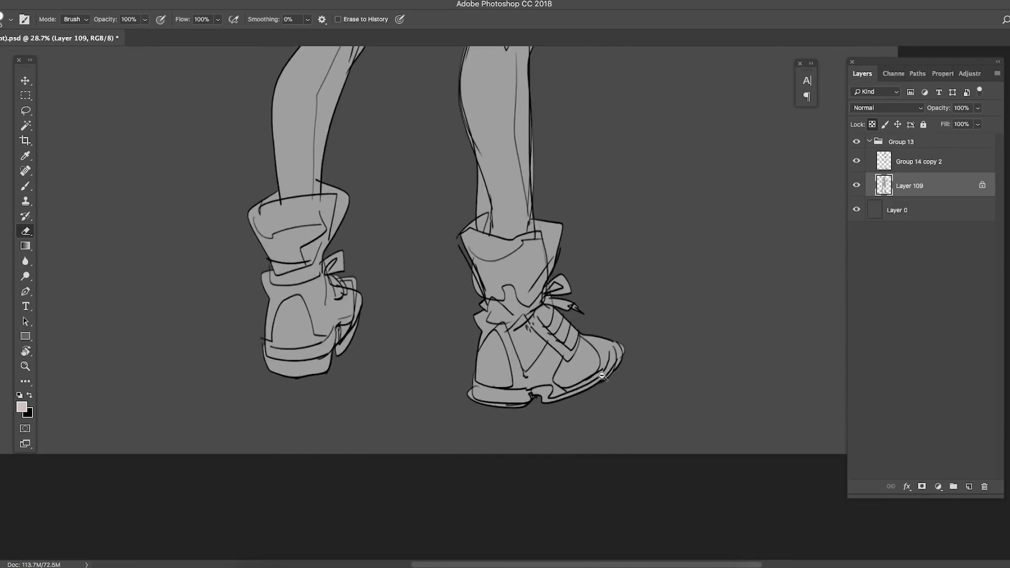
left_click_drag(557, 132, 631, 494)
left_click_drag(607, 237, 552, 242)
left_click_drag(618, 340, 678, 339)
mouse_move(690, 273)
left_mouse_down()
mouse_move(631, 278)
mouse_move(699, 279)
left_mouse_up()
- Add a new layer clipped to Layer 109, set its opacity to 30% and fill it with black
left_click(969, 487)
mouse_move(621, 147)
left_mouse_down()
mouse_move(631, 146)
mouse_move(624, 138)
left_mouse_up()
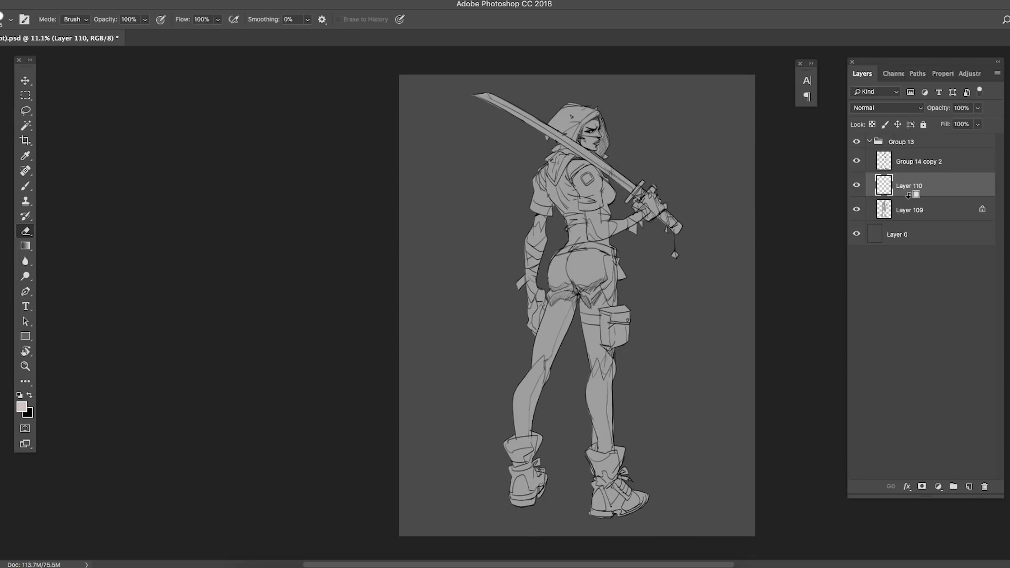
left_click(909, 196, "alt")
left_click(938, 108)
type("30")
key("Return")
key("d")
key("alt+BackSpace")
- Add another clipped layer and fill a polygonal white highlight on the hood's edge using the Polygonal Lasso
key("l")
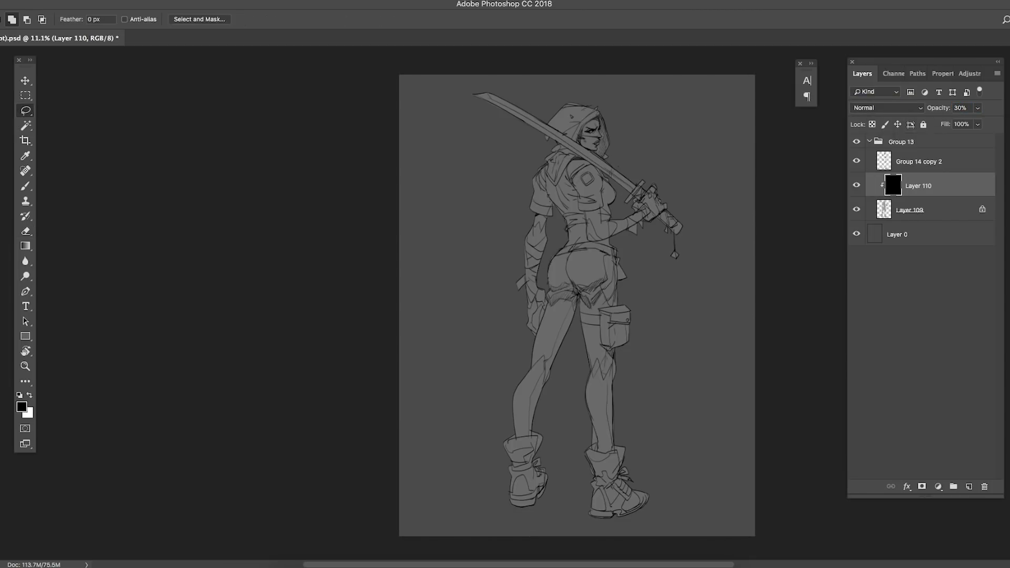
left_click_drag(633, 206, 615, 206)
left_click_drag(595, 124, 631, 124)
left_click_drag(661, 237, 634, 237)
left_click(969, 486)
left_click_drag(603, 154, 668, 155)
key("x")
key("shift+l")
mouse_move(583, 203)
left_mouse_down()
mouse_move(617, 221)
mouse_move(551, 212)
left_mouse_up()
left_click(520, 261)
key("alt+BackSpace")
key("ctrl+d")
- Fill angular white highlights along the back edge of the hood above the sword blade
left_click(502, 326)
left_click(604, 171)
left_click(568, 204)
left_click(553, 225)
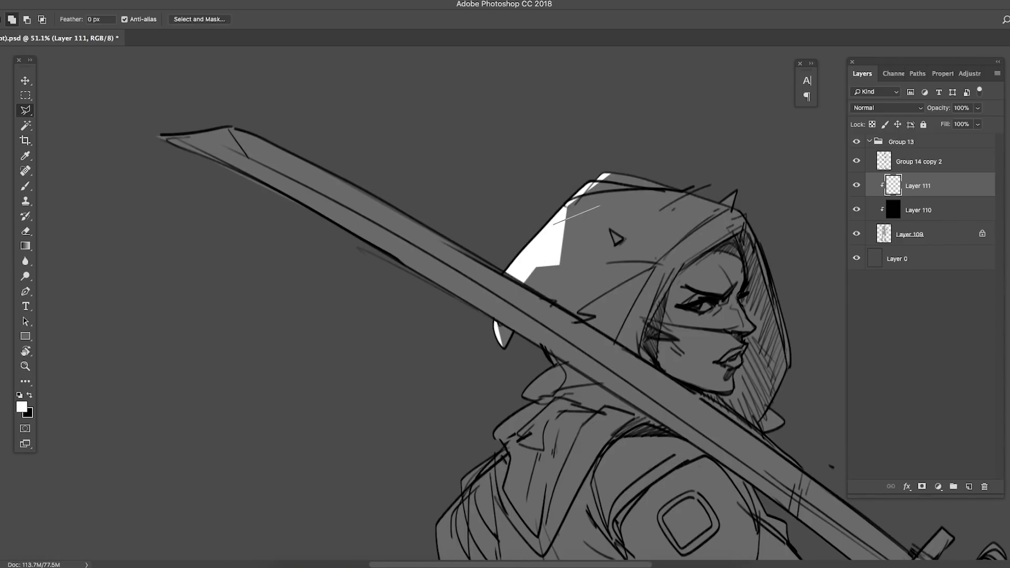
key("alt+BackSpace")
key("ctrl+d")
mouse_move(636, 218)
left_mouse_down()
mouse_move(537, 219)
mouse_move(644, 219)
left_mouse_up()
left_click(562, 274)
left_click(576, 301)
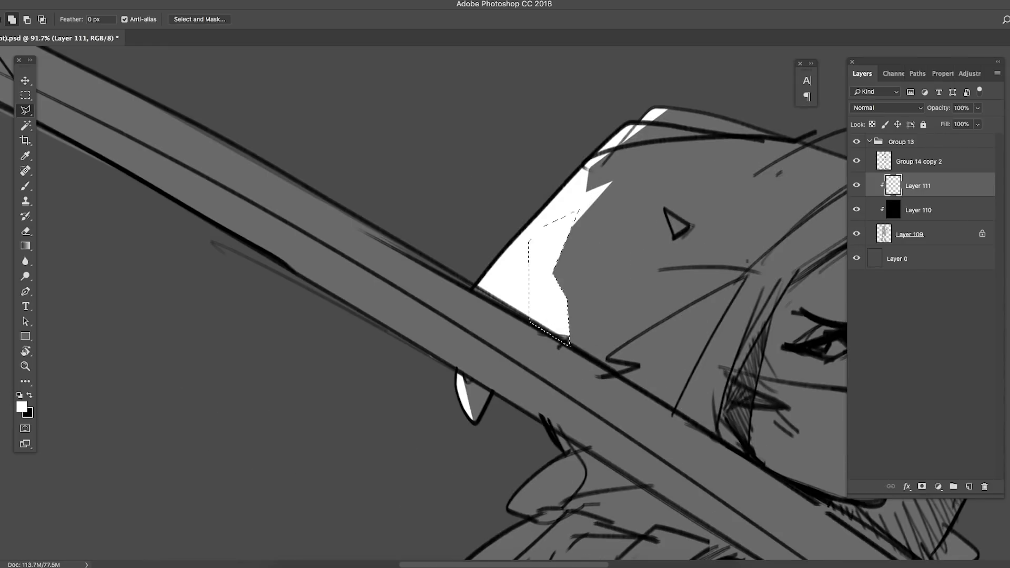
key("alt+BackSpace")
key("ctrl+d")
- Fill white rim highlights on the collar below the sword and on the lowered hood fold beneath it
left_click(613, 279)
left_click(570, 295)
left_click(525, 339)
key("alt+BackSpace")
key("ctrl+d")
left_click(568, 361)
left_click(434, 432)
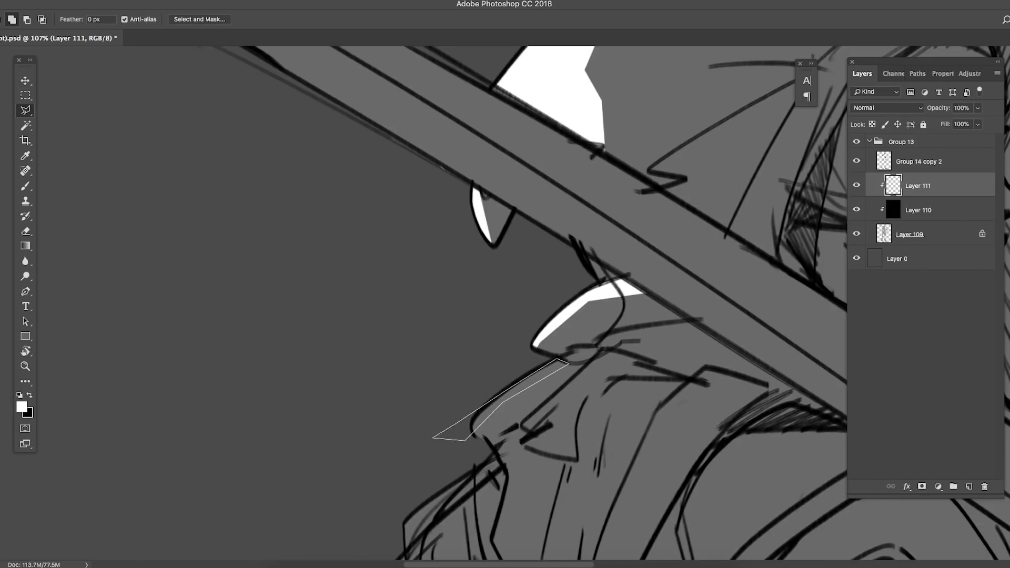
key("alt+BackSpace")
key("ctrl+d")
- Fill a white highlight on the shoulder of the lowered arm
left_click_drag(586, 138, 526, 138)
left_click(512, 286)
mouse_move(511, 305)
left_mouse_down()
mouse_move(560, 304)
mouse_move(442, 289)
mouse_move(583, 290)
left_mouse_up()
key("alt+BackSpace")
key("ctrl+d")
- Fill angular white highlights along the outer edge of the lowered arm's sleeve
left_click(455, 365)
left_click(517, 349)
left_click(475, 358)
left_click(472, 447)
left_click(417, 354)
key("alt+BackSpace")
key("ctrl+d")
left_click(549, 306)
key("alt+BackSpace")
key("ctrl+d")
- Trim the sleeve highlight by deleting a polygonal area from it
mouse_move(526, 300)
left_mouse_down()
mouse_move(558, 299)
mouse_move(447, 318)
left_mouse_up()
left_click(550, 293)
left_click(534, 302)
left_click(533, 319)
key("Delete")
key("ctrl+d")
- Fill white highlights along the outer edge of the lowered arm's elbow and wrapped forearm
left_click(510, 390)
left_click(497, 444)
left_click(499, 305)
key("alt+BackSpace")
key("ctrl+d")
mouse_move(526, 323)
left_mouse_down()
mouse_move(594, 323)
mouse_move(484, 321)
left_mouse_up()
left_click_drag(499, 410, 547, 410)
left_click(504, 407)
left_click(546, 311)
key("alt+BackSpace")
key("ctrl+d")
left_click_drag(558, 300, 489, 300)
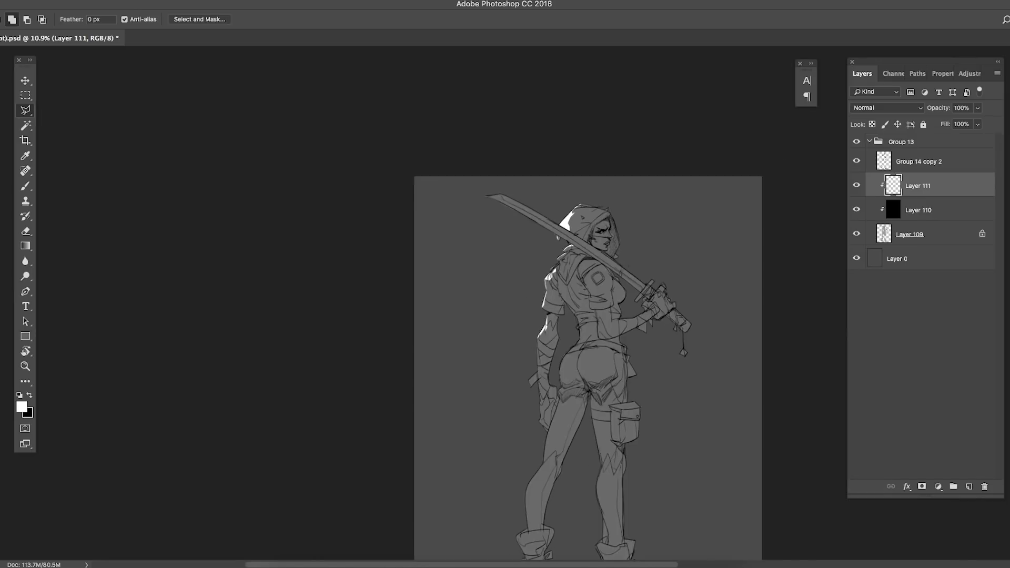
- Fill a white highlight at the figure's waist and cut unwanted parts out of it with polygonal selections
left_click_drag(580, 310, 646, 310)
left_click(516, 467)
key("alt+BackSpace")
key("ctrl+d")
left_click_drag(567, 334, 500, 335)
left_click_drag(566, 335, 626, 335)
key("Delete")
key("ctrl+d")
key("Delete")
key("ctrl+d")
- Fill a polygonal white highlight on the outer curve of the hip
left_click(555, 425)
left_click_drag(568, 389, 631, 405)
left_click(624, 364)
key("alt+BackSpace")
- Delete a stray area from the base shape on Layer 109 and make Layer 111 active again
left_click(917, 234)
left_click(508, 472)
key("Delete")
left_click(918, 186)
left_click_drag(529, 331, 446, 332)
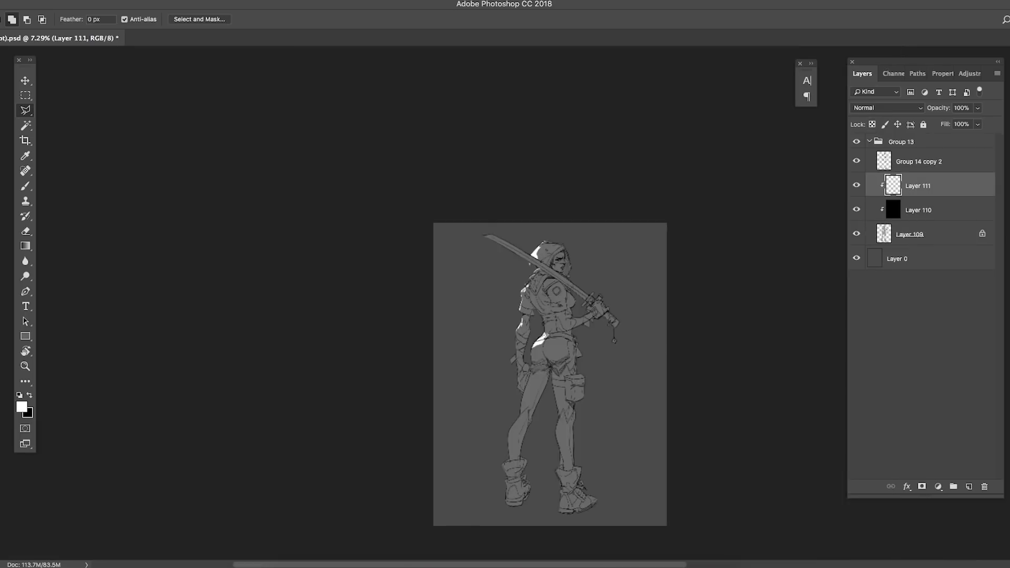
- Fill a faceted white highlight across the top of the shorts and trim its edge
left_click_drag(564, 333, 636, 333)
left_click(559, 322)
left_click(520, 363)
left_click(598, 322)
left_click(559, 323)
key("alt+BackSpace")
key("ctrl+d")
mouse_move(559, 310)
left_mouse_down()
mouse_move(479, 310)
mouse_move(616, 315)
mouse_move(504, 316)
left_mouse_up()
left_click(585, 338)
key("Delete")
- Outline a multi-cornered highlight near the waistband with the Polygonal Lasso and fill it with white
left_click_drag(637, 184, 726, 184)
left_click(572, 231)
left_click(611, 211)
left_click(589, 235)
left_click(610, 233)
left_click(581, 253)
left_click(571, 230)
key("alt+BackSpace")
key("super+d")
- Step back two changes and refill the highlight selection with white
mouse_move(572, 297)
left_mouse_down()
mouse_move(489, 297)
mouse_move(642, 305)
left_mouse_up()
key("alt+super+z")
key("alt+super+z")
key("alt+BackSpace")
- Fill another polygonal white rim highlight on Layer 111 along the figure's outline
left_click_drag(589, 273, 505, 274)
left_click_drag(612, 230, 531, 230)
left_click_drag(611, 184, 694, 184)
left_click(556, 308)
left_click(565, 269)
left_click(643, 247)
key("alt+BackSpace")
key("super+d")
- Fill a thin white highlight along the upper edge of the sword's tip
left_click_drag(643, 271, 542, 271)
left_click_drag(646, 276, 604, 264)
left_click_drag(287, 169, 342, 169)
left_click(578, 282)
left_click(485, 274)
left_click(597, 230)
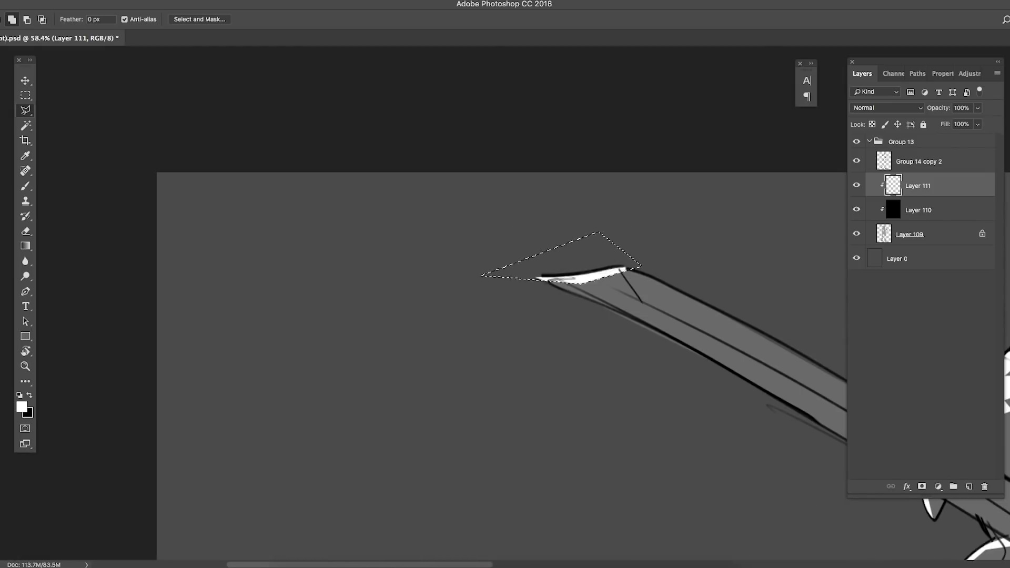
key("alt+BackSpace")
key("super+d")
- Fill a white highlight on the upper edge of the loose wrap end beside the lowered forearm
left_click_drag(620, 263, 557, 263)
left_click_drag(622, 308, 558, 308)
left_click_drag(622, 420, 705, 421)
left_click(585, 421)
left_click(641, 383)
left_click(653, 361)
key("alt+BackSpace")
key("super+d")
- Fill a small white highlight on the outer corner of the shorts' hem
left_click_drag(659, 311, 583, 311)
mouse_move(678, 327)
left_mouse_down()
mouse_move(741, 327)
mouse_move(688, 336)
left_mouse_up()
left_click(661, 363)
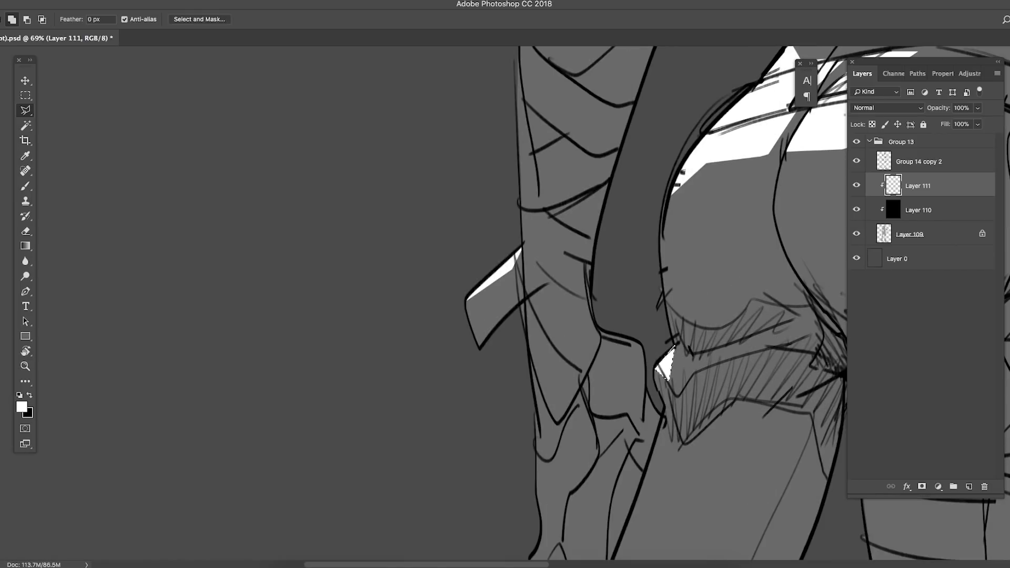
key("alt+BackSpace")
key("super+d")
left_click_drag(644, 297, 573, 297)
left_click_drag(612, 161, 684, 161)
left_click(611, 245)
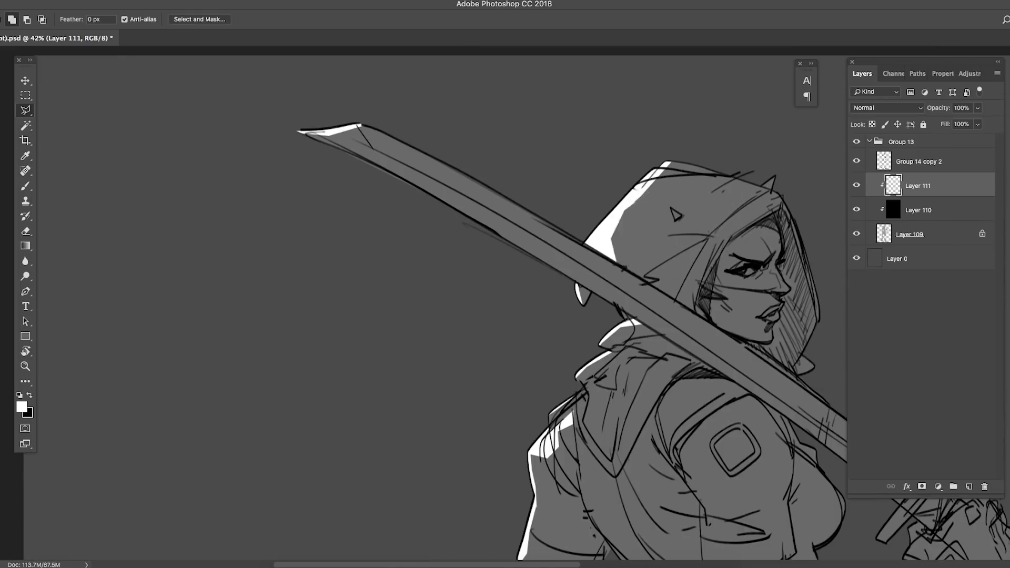
- Fill a jagged white highlight along the back of the hood on Layer 111
key("Delete")
left_click_drag(651, 208, 673, 208)
left_click(627, 185)
left_click(608, 235)
left_click(644, 248)
left_click(603, 291)
key("alt+BackSpace")
key("super+d")
left_click_drag(631, 252, 567, 252)
mouse_move(631, 236)
left_mouse_down()
mouse_move(694, 236)
mouse_move(568, 210)
left_mouse_up()
- Fill a jagged white highlight on the edge of the hood's drape beside the far shoulder
left_click_drag(667, 210, 773, 209)
left_click(660, 308)
left_click(672, 326)
left_click_drag(660, 265, 568, 265)
left_click_drag(635, 335, 736, 335)
left_click(646, 330)
key("alt+BackSpace")
key("super+d")
- Fill a polygonal white highlight across the upper part of the shorts
left_click(646, 332)
left_click(662, 360)
left_click(696, 340)
left_click(713, 361)
left_click(722, 431)
left_click(646, 332)
key("alt+BackSpace")
key("super+d")
- Cut a polygonal piece out of the white highlight on the shorts
mouse_move(704, 316)
left_mouse_down()
mouse_move(594, 316)
mouse_move(789, 310)
left_mouse_up()
left_click(658, 339)
left_click(719, 375)
key("Delete")
key("super+d")
left_click_drag(617, 303, 541, 302)
left_click_drag(617, 310, 553, 246)
- On Layer 110, outline the lit plane of the face below the eye and fill it with white
left_click(918, 210)
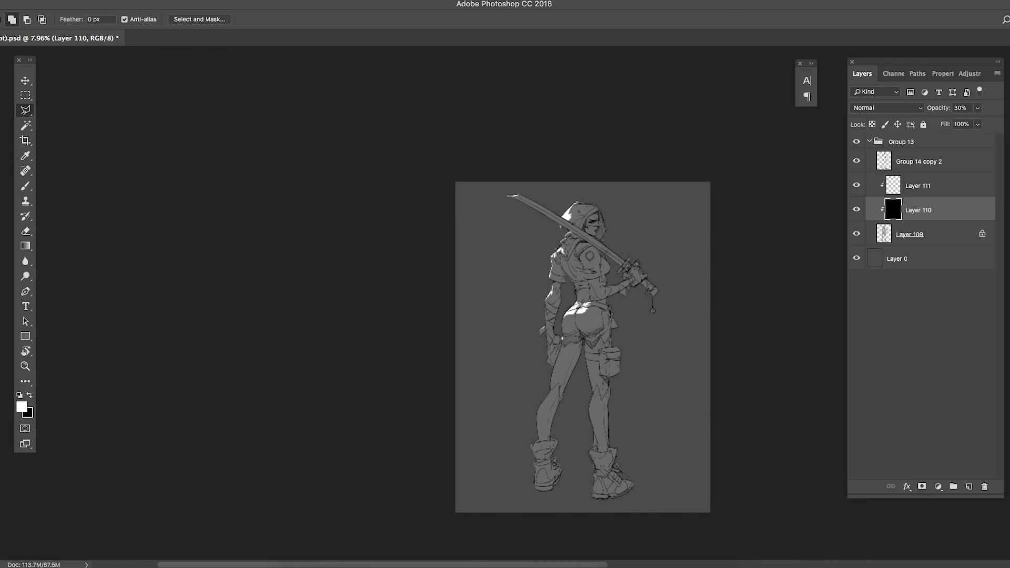
left_click_drag(591, 196, 678, 196)
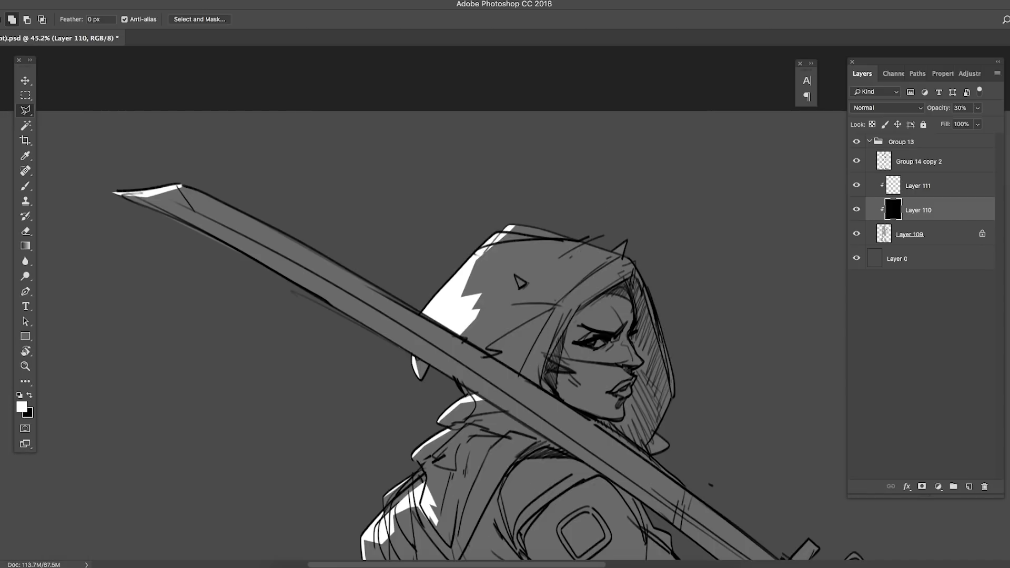
left_click_drag(600, 260, 574, 261)
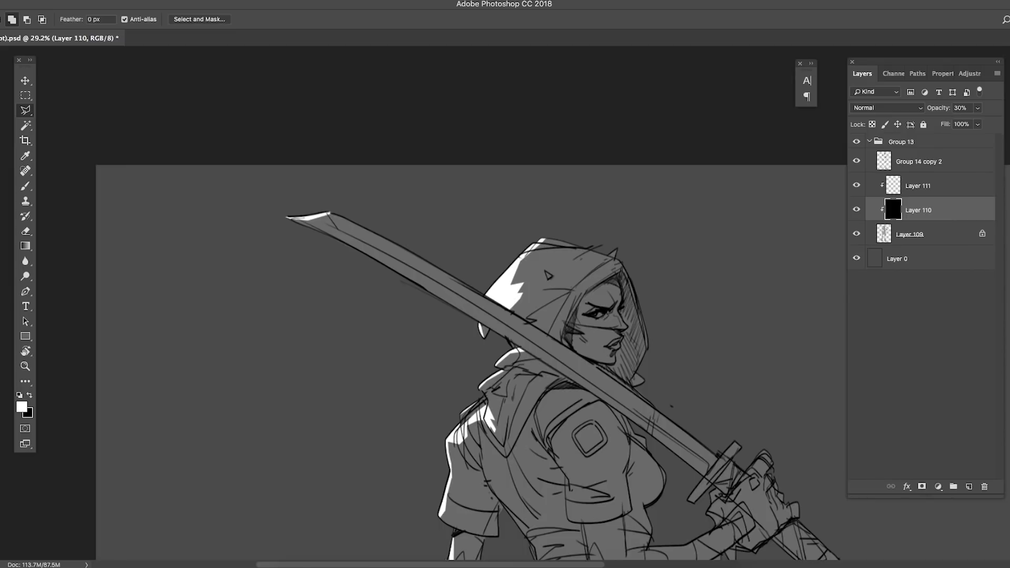
left_click_drag(610, 284, 694, 292)
left_click_drag(663, 335, 565, 392)
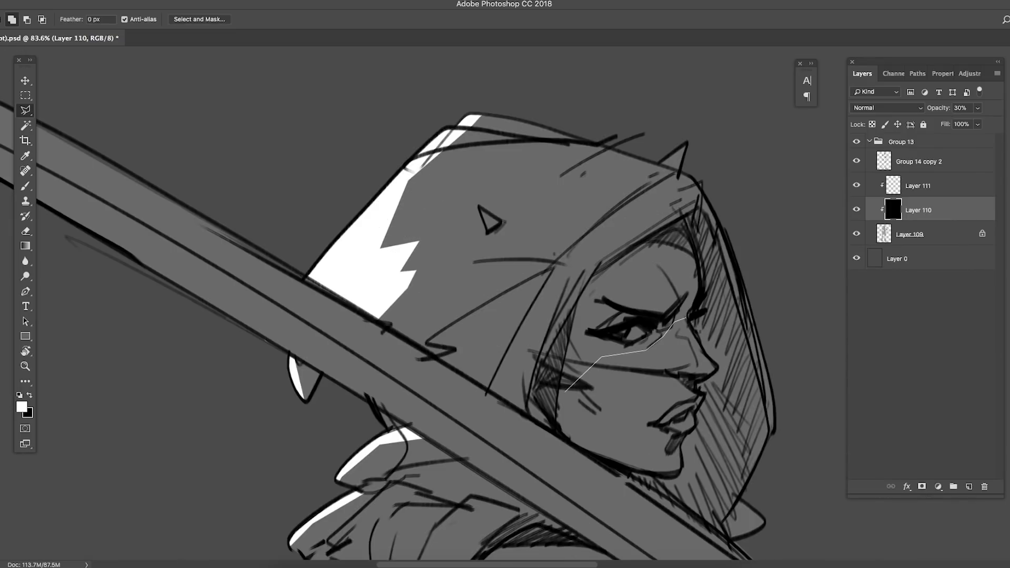
left_click(667, 423)
left_click(694, 403)
left_click(703, 395)
left_click(715, 369)
left_click(685, 318)
key("alt+BackSpace")
key("super+d")
- Swap the colours and fill an angular black shadow on the lower cheek and jaw
left_click_drag(663, 318, 604, 318)
left_click_drag(634, 313, 702, 313)
key("x")
mouse_move(614, 364)
left_mouse_down()
mouse_move(565, 364)
mouse_move(635, 352)
left_mouse_up()
left_click_drag(648, 415, 581, 462)
key("alt+BackSpace")
key("super+d")
- Clear a large polygonal light plane from the dark layer across the side of the hood
mouse_move(615, 370)
left_mouse_down()
mouse_move(548, 369)
mouse_move(666, 362)
left_mouse_up()
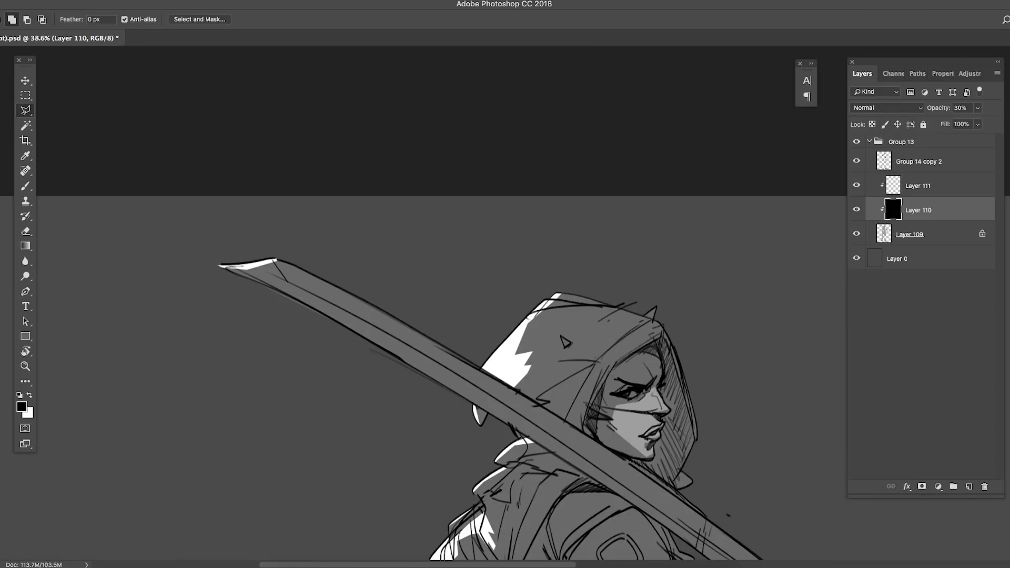
left_click(607, 364)
left_click(666, 331)
left_click(663, 320)
left_click(652, 323)
left_click(570, 293)
left_click(535, 322)
left_click(607, 364)
key("BackSpace")
key("super+d")
- Darken the base grey of Layer 109 with a Hue/Saturation adjustment
left_click_drag(606, 283, 563, 284)
left_click_drag(614, 289, 648, 289)
left_click(908, 234)
key("super+u")
left_click_drag(681, 251, 641, 268)
left_click(806, 138)
- Clear an angular light plane on the near sleeve from the dark Layer 110
left_click(917, 210)
left_click_drag(674, 322, 704, 322)
left_click_drag(607, 273, 581, 274)
mouse_move(597, 397)
left_mouse_down()
mouse_move(624, 397)
mouse_move(573, 398)
mouse_move(615, 371)
mouse_move(592, 383)
mouse_move(655, 386)
left_mouse_up()
left_click(636, 411)
left_click(600, 429)
left_click(548, 424)
left_click(648, 465)
left_click(636, 412)
key("BackSpace")
key("super+d")
- Clear the cuff of the far sleeve from the dark layer as a light plane
left_click_drag(593, 366, 561, 365)
left_click_drag(529, 445, 559, 445)
left_click(550, 410)
left_click(505, 411)
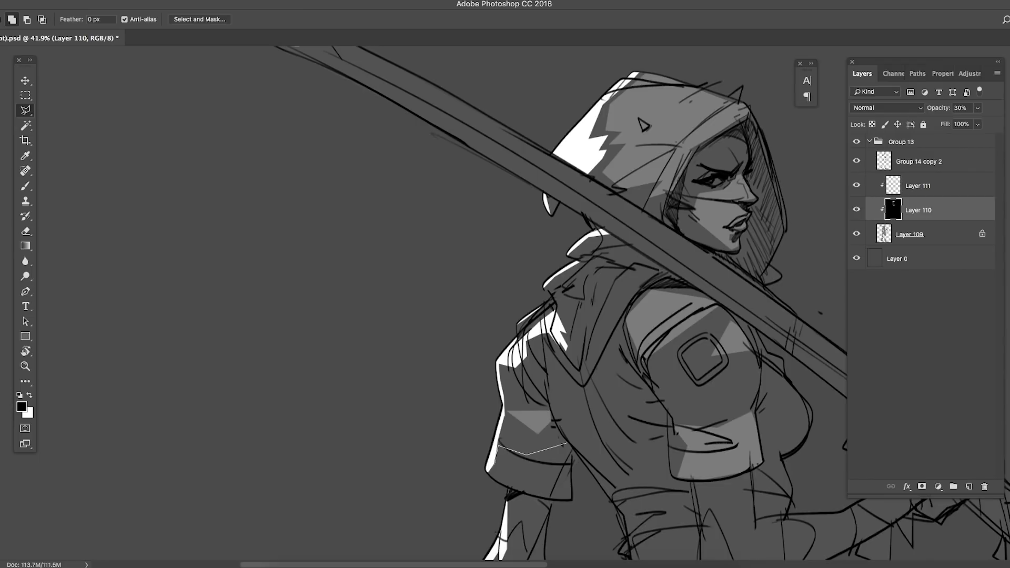
left_click(498, 446)
left_click(498, 466)
left_click(488, 474)
left_click_drag(504, 484, 524, 414)
- Clear a polygonal light plane on the chest beside the near sleeve
left_click_drag(571, 366, 614, 380)
left_click_drag(579, 328, 542, 328)
left_click_drag(626, 306, 655, 306)
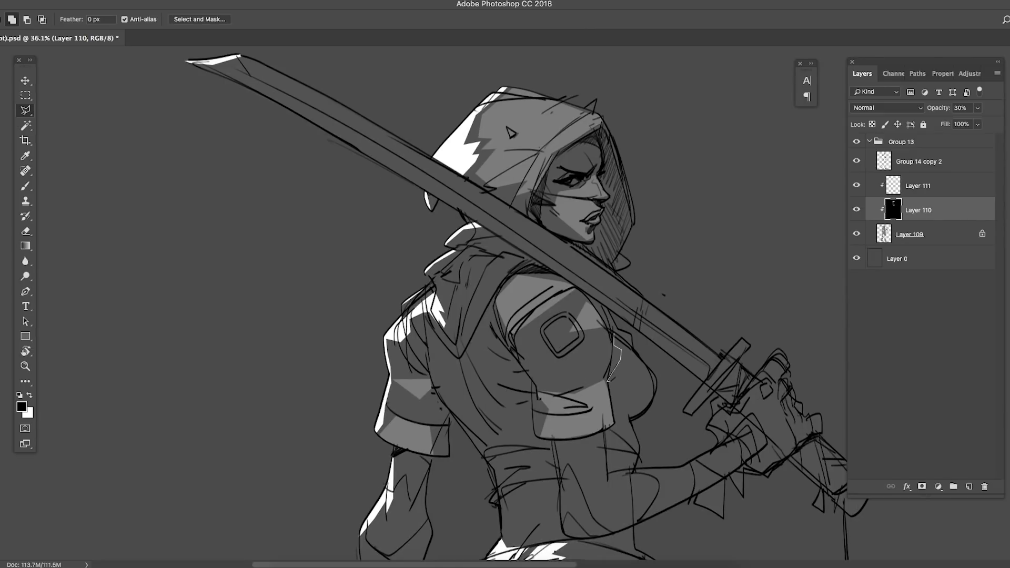
left_click(640, 398)
left_click(614, 333)
key("BackSpace")
key("super+d")
- Clear a small light shape on the near sleeve below the square badge
mouse_move(630, 350)
left_mouse_down()
mouse_move(603, 350)
mouse_move(610, 334)
mouse_move(619, 362)
mouse_move(598, 332)
left_mouse_up()
left_click_drag(659, 341, 689, 341)
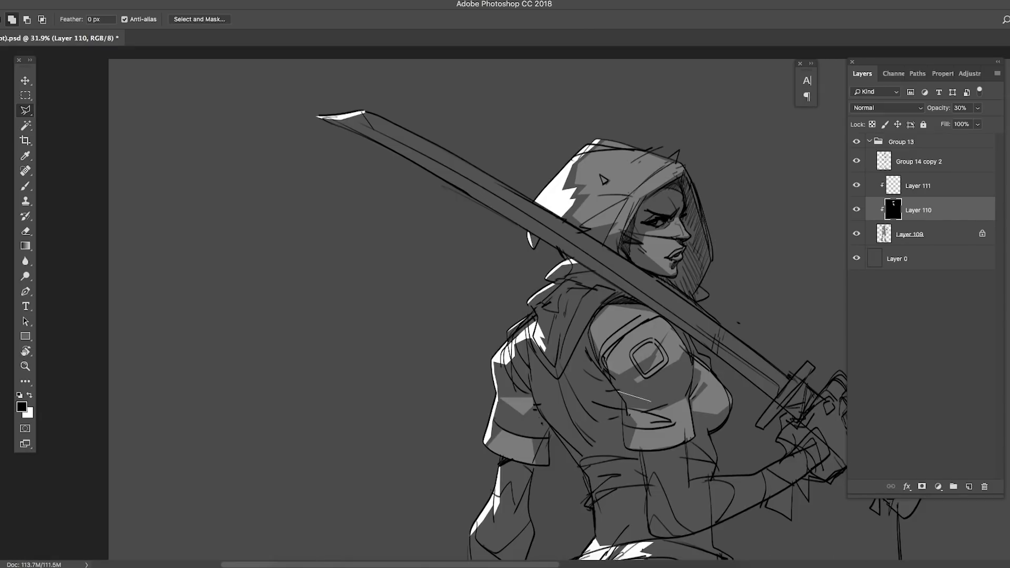
left_click(651, 401)
left_click(644, 406)
key("BackSpace")
key("super+d")
- Clear an angular light plane on the hood's drape over the upper back
left_click_drag(650, 425, 635, 425)
left_click_drag(611, 358, 635, 358)
left_click(606, 331)
left_click(633, 340)
left_click(565, 427)
left_click(668, 345)
key("BackSpace")
key("super+d")
- Clear a jagged light plane over the far shoulder and the adjoining side of the back
left_click_drag(670, 463, 660, 462)
mouse_move(632, 342)
left_mouse_down()
mouse_move(649, 341)
mouse_move(612, 327)
left_mouse_up()
left_click_drag(602, 444, 639, 444)
left_click_drag(665, 340, 628, 339)
left_click_drag(699, 300, 716, 300)
left_click_drag(638, 357, 665, 358)
left_click(573, 330)
left_click(562, 335)
left_click(561, 354)
left_click(539, 358)
left_click(547, 374)
left_click(622, 421)
left_click(608, 373)
left_click(573, 330)
key("BackSpace")
key("super+d")
- Clear a light plane on the upper back between the hood's drape and the near sleeve
left_click(611, 370)
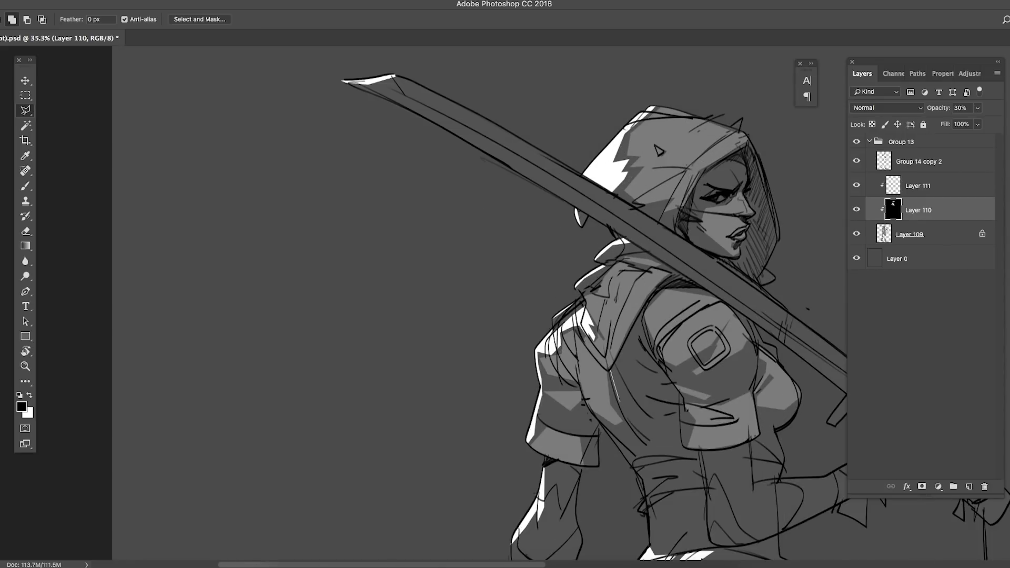
left_click(671, 384)
left_click(656, 375)
left_click(645, 308)
left_click(610, 371)
key("BackSpace")
key("super+d")
- Outline most of the sword blade from its tip and clear it from the dark layer
mouse_move(642, 346)
left_mouse_down()
mouse_move(604, 346)
mouse_move(667, 356)
mouse_move(581, 349)
left_mouse_up()
left_click_drag(577, 238, 604, 238)
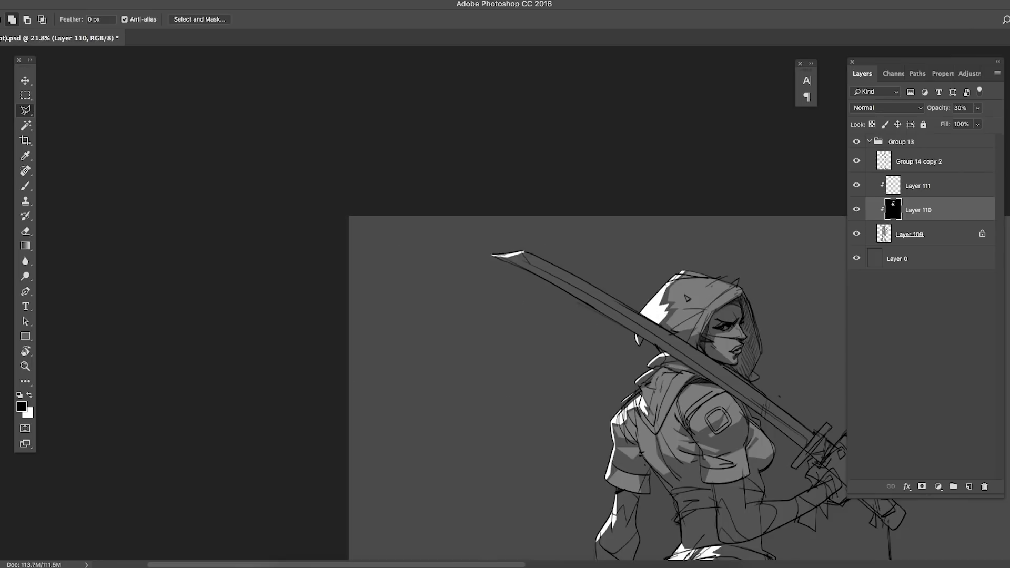
left_click(575, 299)
left_click(771, 422)
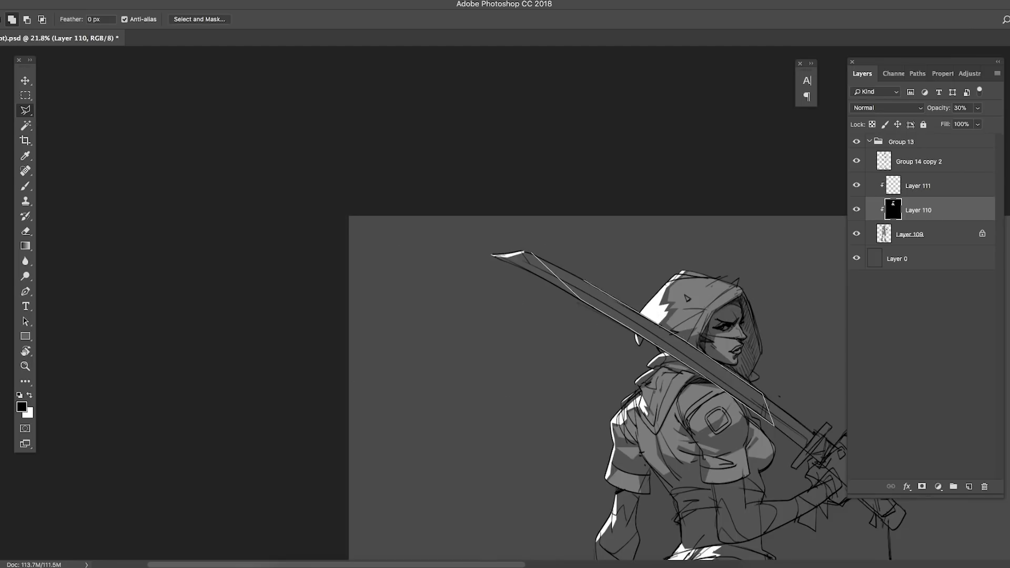
left_click(531, 253)
key("BackSpace")
key("super+d")
- Clear the remaining section of the sword blade toward the guard
left_click_drag(633, 277, 594, 277)
left_click_drag(667, 299, 705, 300)
left_click(657, 321)
left_click(659, 322)
key("BackSpace")
key("super+d")
- Clear a light plane on the sword's guard
left_click_drag(666, 333, 626, 333)
left_click_drag(624, 291, 665, 291)
left_click_drag(587, 310, 551, 310)
left_click_drag(703, 397, 741, 397)
left_click(682, 344)
left_click(693, 344)
left_click(681, 344)
key("BackSpace")
key("super+d")
- Clear a polygonal light plane on the hand gripping the sword's hilt
left_click_drag(683, 344, 646, 344)
left_click(695, 362)
mouse_move(684, 371)
left_mouse_down()
mouse_move(715, 371)
mouse_move(658, 362)
left_mouse_up()
left_click(734, 376)
left_click(696, 363)
key("BackSpace")
key("super+d")
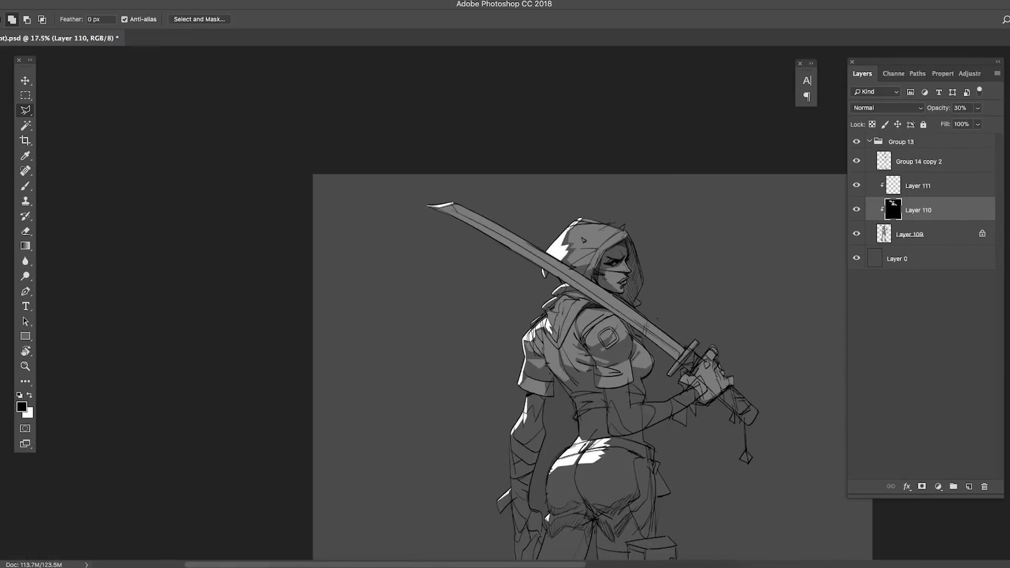
- Outline the raised forearm from elbow to wrist and clear that light plane from the dark layer
left_click_drag(621, 404, 673, 404)
left_click(597, 403)
left_click(642, 395)
left_click(780, 370)
left_click(791, 386)
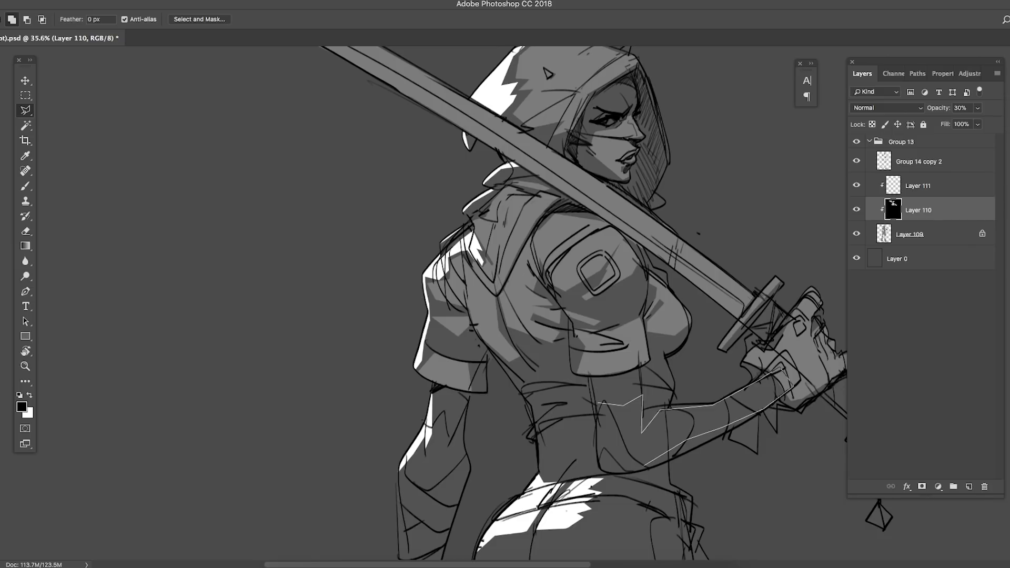
left_click(644, 465)
left_click(597, 403)
key("BackSpace")
key("super+d")
- Clear an additional polygonal light plane on the raised arm toward the wrist
mouse_move(661, 420)
left_mouse_down()
mouse_move(651, 420)
mouse_move(707, 437)
left_mouse_up()
left_click(603, 463)
left_click(649, 464)
left_click(679, 441)
left_click(773, 397)
left_click(648, 464)
key("BackSpace")
key("super+d")
- Clear a light plane on the sword's grip beyond the gripping hand
mouse_move(666, 378)
left_mouse_down()
mouse_move(612, 379)
mouse_move(683, 394)
mouse_move(668, 399)
mouse_move(690, 410)
mouse_move(618, 389)
left_mouse_up()
left_click(657, 421)
left_click(732, 386)
key("BackSpace")
key("super+d")
mouse_move(652, 369)
left_mouse_down()
mouse_move(699, 368)
mouse_move(652, 349)
left_mouse_up()
- Clear light planes on the end of the sword's hilt and on the charm hanging from it
left_click_drag(788, 368, 836, 368)
mouse_move(804, 371)
left_mouse_down()
mouse_move(778, 371)
mouse_move(841, 379)
left_mouse_up()
left_click(698, 420)
left_click(720, 361)
left_click(751, 379)
left_click(714, 393)
left_click(716, 437)
left_click(755, 393)
key("BackSpace")
key("super+d")
key("BackSpace")
left_click_drag(755, 429, 704, 428)
left_click_drag(748, 473, 794, 473)
left_click(760, 421)
left_click_drag(770, 391, 731, 392)
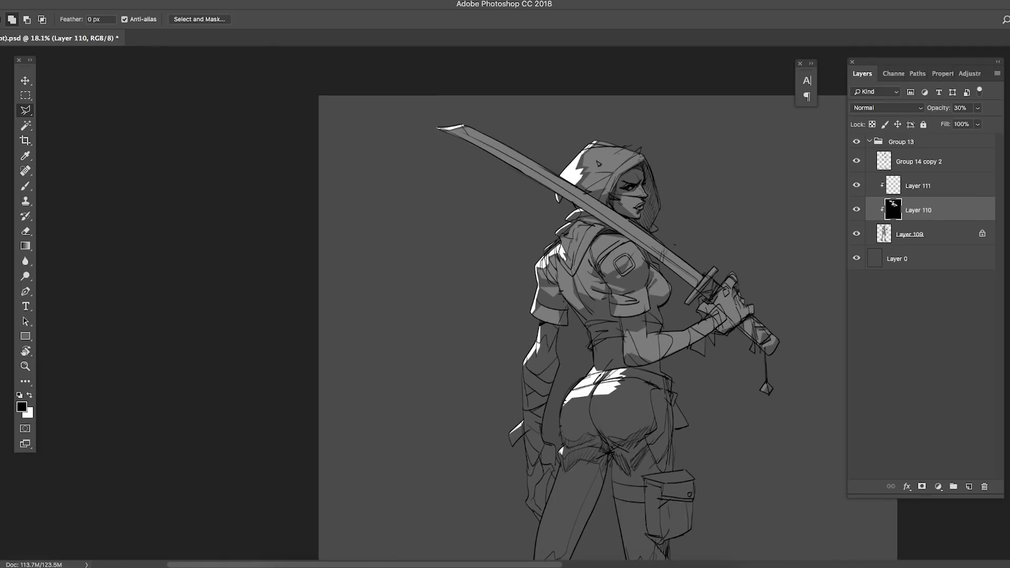
- Clear a light plane on the lowered arm just below its sleeve
left_click_drag(544, 323, 589, 324)
left_click(540, 332)
left_click(539, 380)
left_click(559, 391)
key("BackSpace")
key("super+d")
left_click_drag(584, 357, 526, 358)
left_click_drag(654, 271, 626, 272)
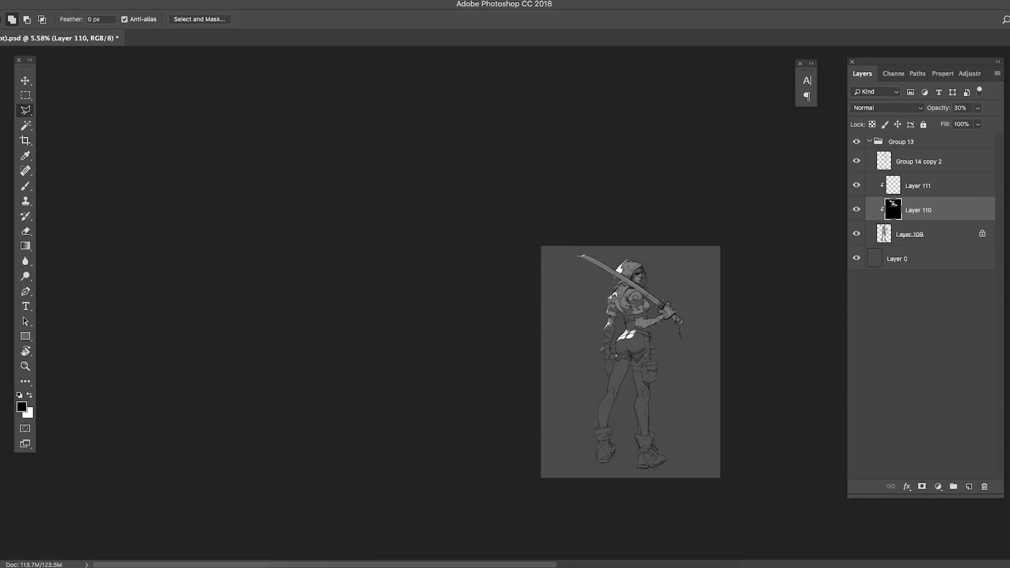
- Outline and clear a further polygonal plane along the lowered arm
left_click_drag(615, 325, 663, 325)
left_click(547, 356)
left_click(568, 327)
left_click(603, 373)
left_click(582, 467)
left_click_drag(584, 462, 589, 362)
left_click(576, 391)
key("BackSpace")
key("super+d")
left_click_drag(561, 322, 521, 323)
- Clear a large light plane on the left thigh below the shorts
mouse_move(578, 278)
left_mouse_down()
mouse_move(602, 278)
mouse_move(615, 292)
left_mouse_up()
mouse_move(620, 299)
left_mouse_down()
mouse_move(631, 300)
mouse_move(628, 310)
left_mouse_up()
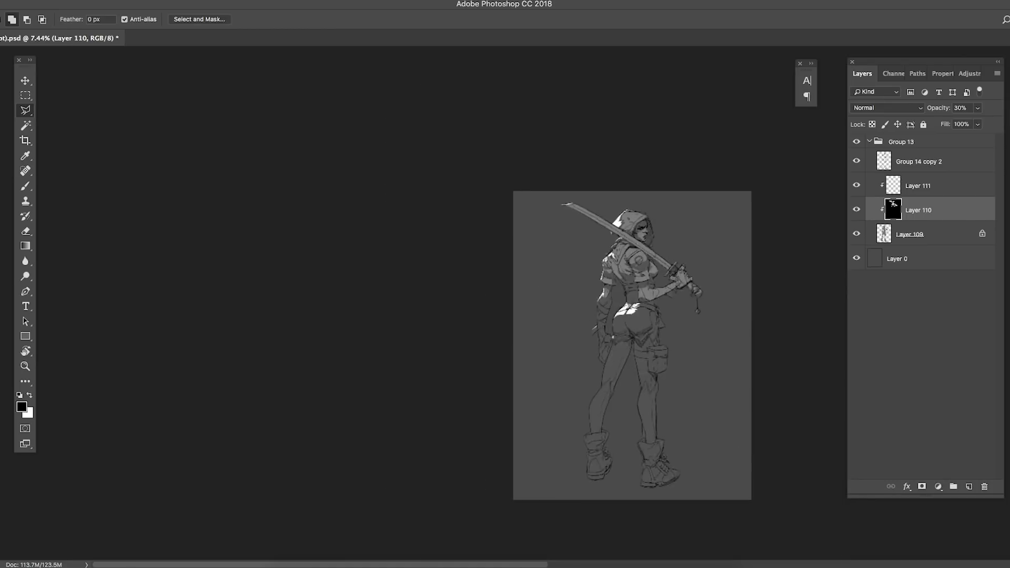
left_click_drag(612, 366, 645, 367)
left_click(618, 287)
key("BackSpace")
key("super+d")
left_click_drag(683, 134, 671, 134)
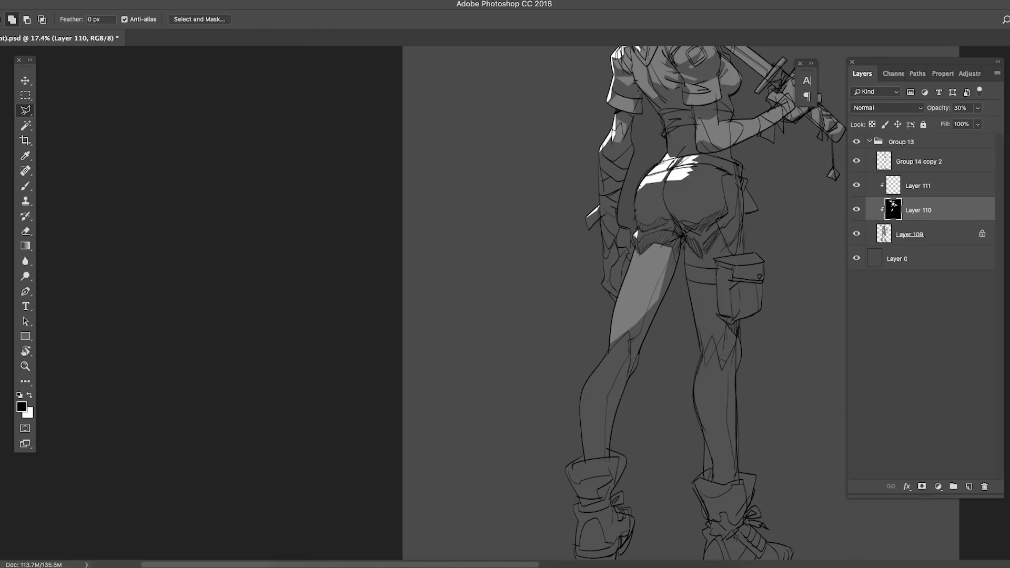
- Clear a light plane down the left calf from the knee toward the boot
left_click(602, 403)
key("BackSpace")
key("super+d")
left_click_drag(627, 304, 602, 304)
left_click_drag(616, 350, 650, 350)
key("BackSpace")
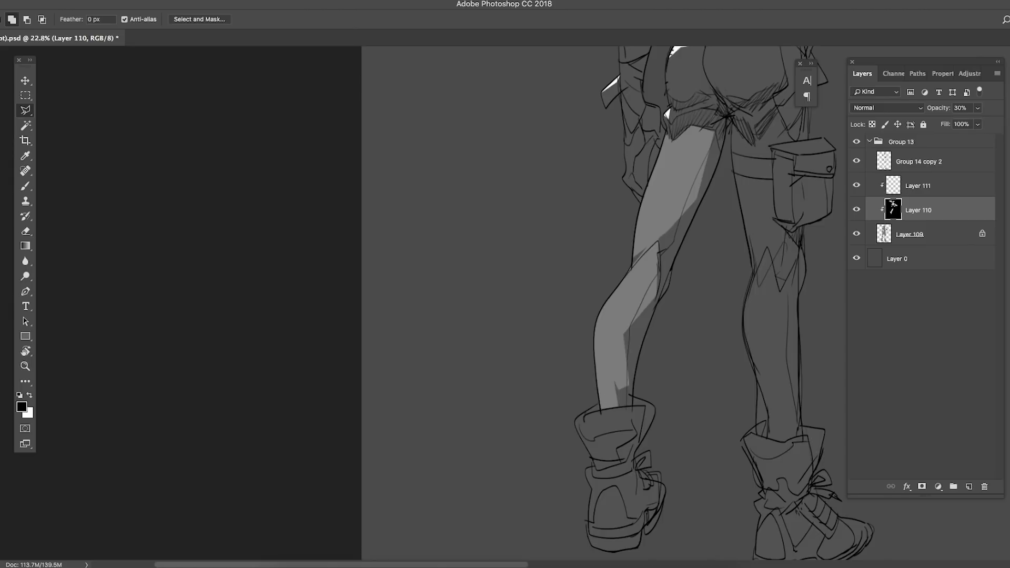
- Clear the remaining plane of the left calf near the boot and refill a dark wedge above the knee
left_click_drag(603, 316, 611, 315)
left_click(632, 418)
left_click(629, 374)
key("BackSpace")
left_click_drag(644, 210, 663, 210)
left_click(614, 330)
key("alt+BackSpace")
key("super+d")
left_click_drag(622, 294, 616, 294)
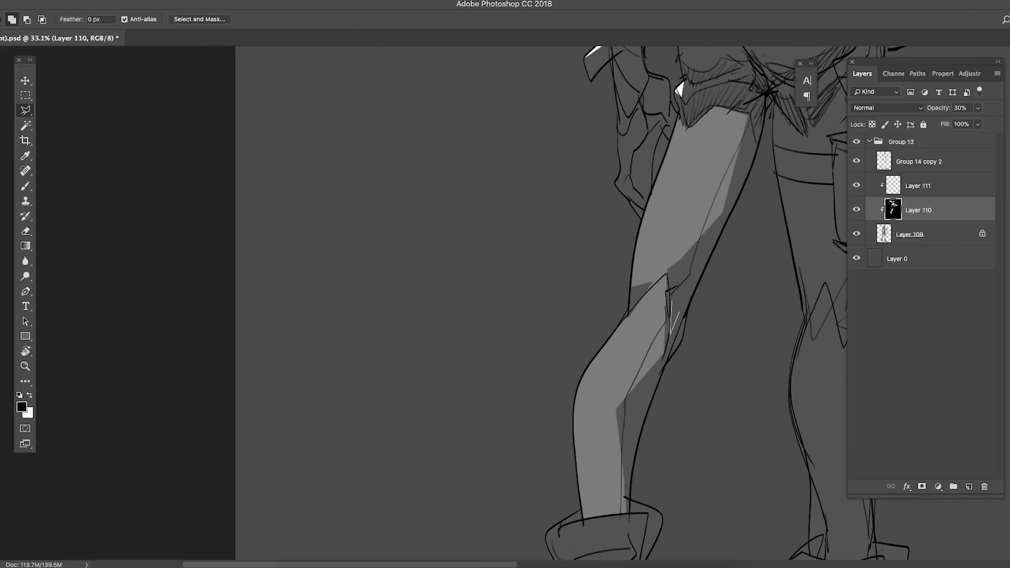
- Clear a small plane behind the left knee and a light band across the left boot's cuff
left_click_drag(628, 389, 593, 390)
left_click_drag(616, 440, 662, 440)
left_click(658, 425)
left_click(558, 433)
key("BackSpace")
key("super+d")
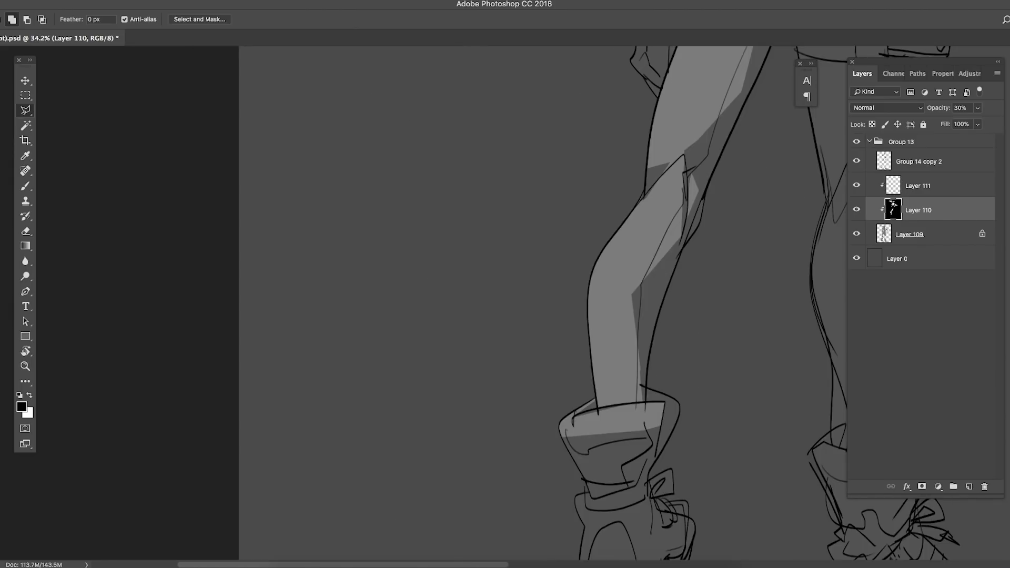
- Clear light planes on the side of the left boot's cuff and on the rim at its ankle
left_click(665, 415)
key("BackSpace")
left_click_drag(694, 374, 685, 375)
mouse_move(602, 482)
left_mouse_down()
mouse_move(625, 390)
mouse_move(643, 392)
left_mouse_up()
left_click(635, 374)
left_click(638, 390)
left_click(718, 379)
left_click(671, 401)
key("BackSpace")
key("super+d")
- Outline and clear the light plane on the heel of the left boot
left_click(633, 414)
left_click(674, 423)
left_click(726, 454)
left_click(674, 487)
double_click(611, 472)
left_click(683, 504)
left_click(734, 486)
key("BackSpace")
key("super+d")
- Clear a light plane on the sole of the left boot
left_click_drag(602, 394, 594, 394)
double_click(716, 446)
key("BackSpace")
key("super+d")
left_click_drag(659, 393, 599, 393)
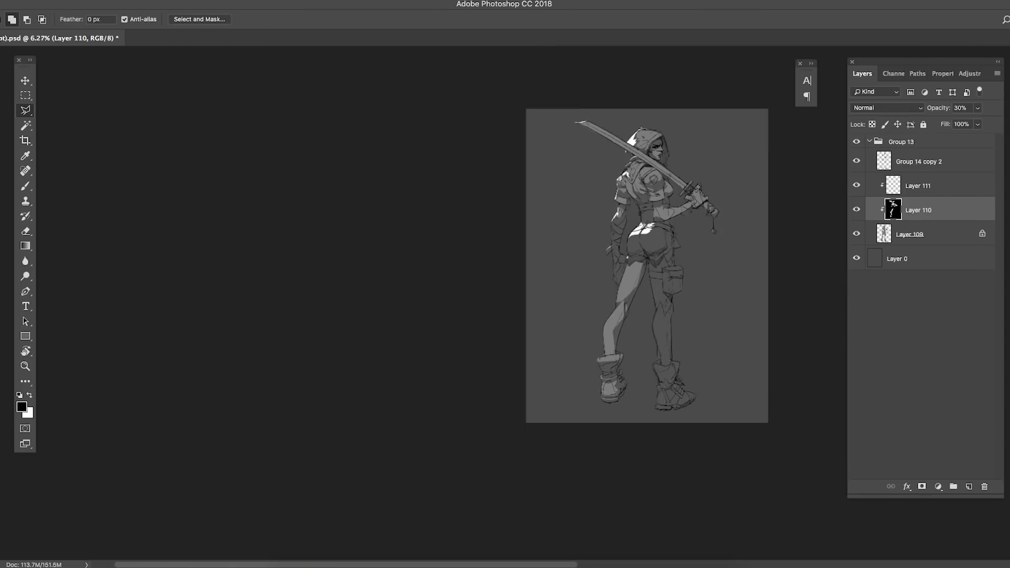
- Clear a light plane on the calf of the leg carrying the pouch
scroll(643, 333, "up", 4)
left_click(685, 405)
left_click(696, 452)
left_click(678, 451)
key("Delete")
key("super+d")
scroll(684, 344, "down", 7)
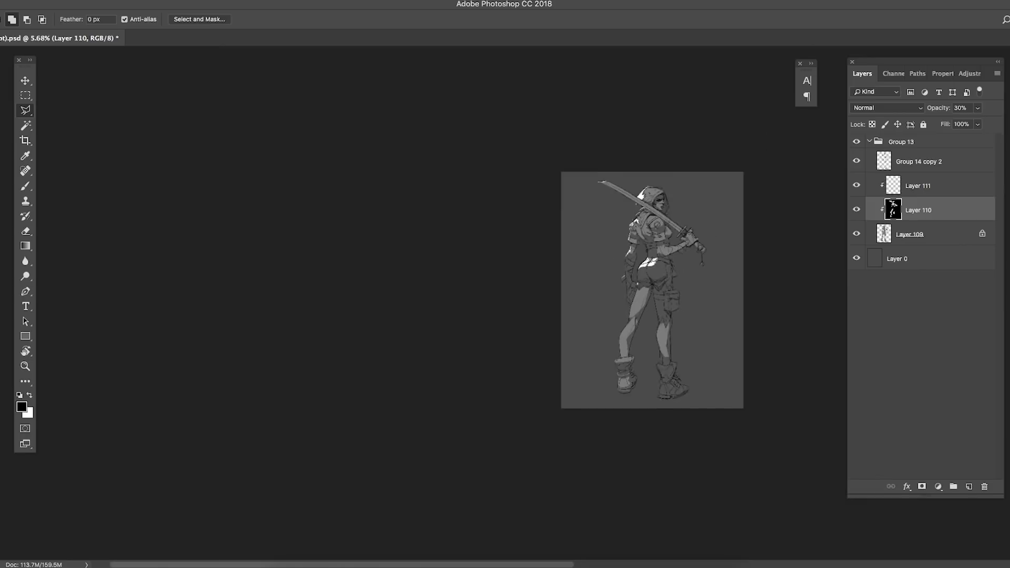
- Clear angular light planes on the cuff, ankle rim, heel and toe of the pouch-side boot
scroll(687, 384, "up", 8)
left_click(683, 369)
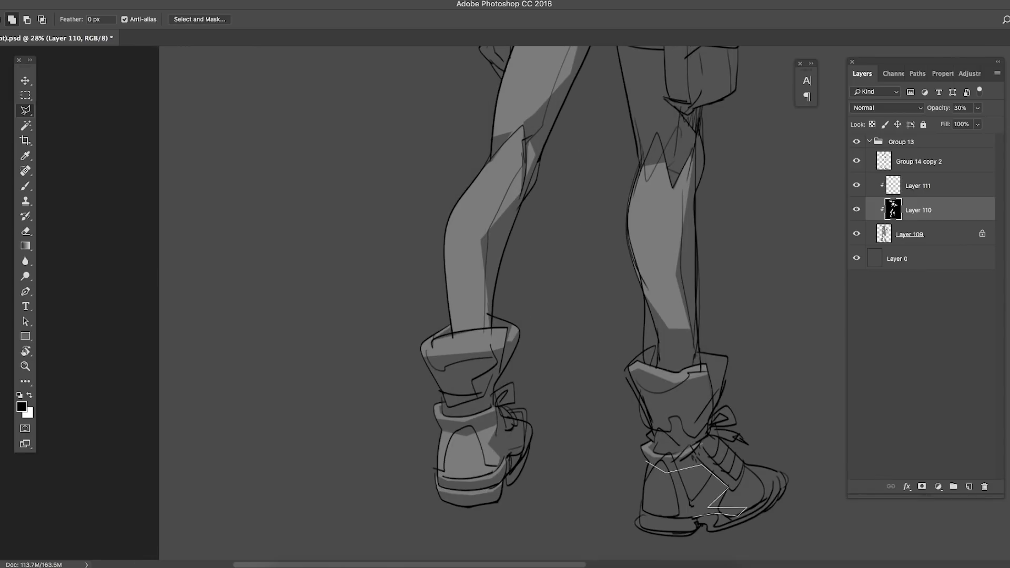
scroll(669, 531, "up", 3)
scroll(643, 366, "down", 8)
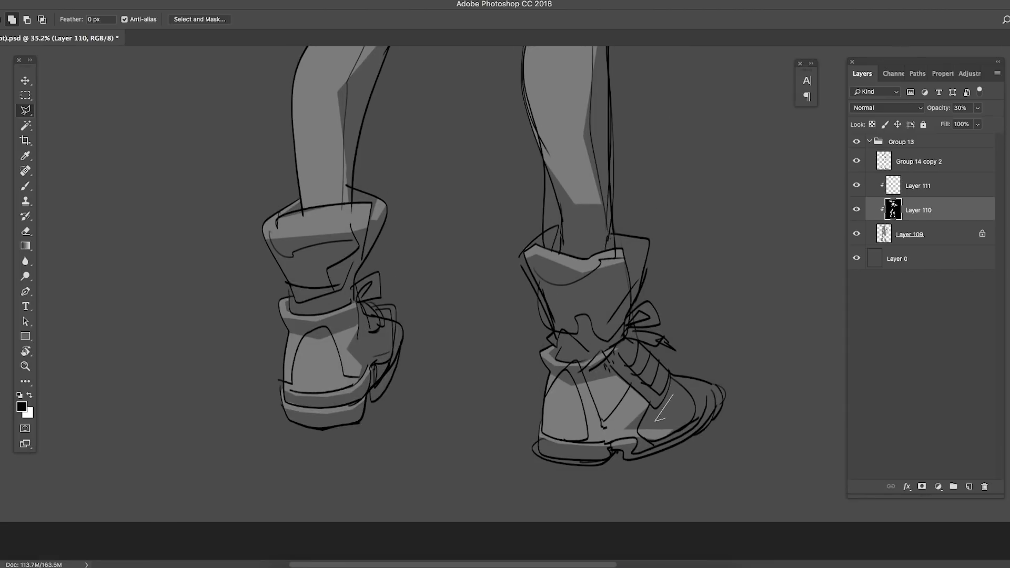
scroll(644, 366, "up", 6)
scroll(643, 366, "down", 5)
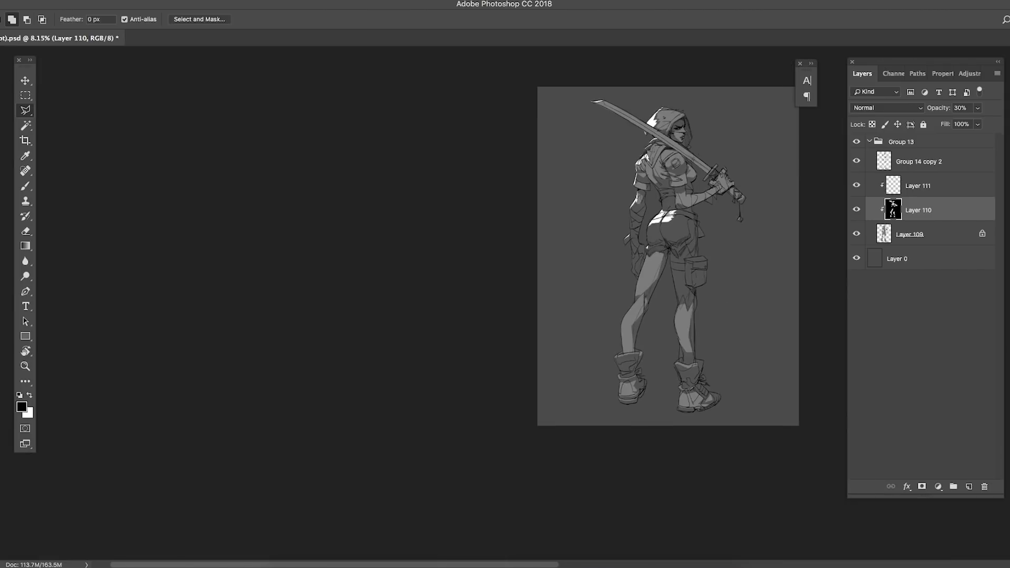
- Refine the light planes on both calves with narrow polygonal selections reaching the boot tops
scroll(644, 366, "up", 6)
scroll(644, 366, "down", 6)
scroll(644, 366, "up", 2)
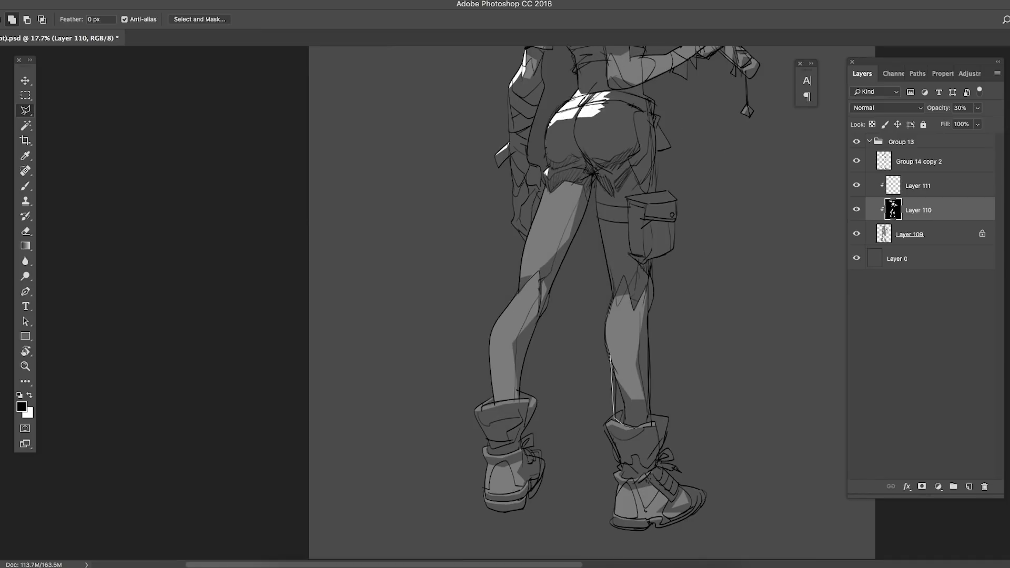
scroll(644, 366, "down", 5)
scroll(644, 366, "up", 4)
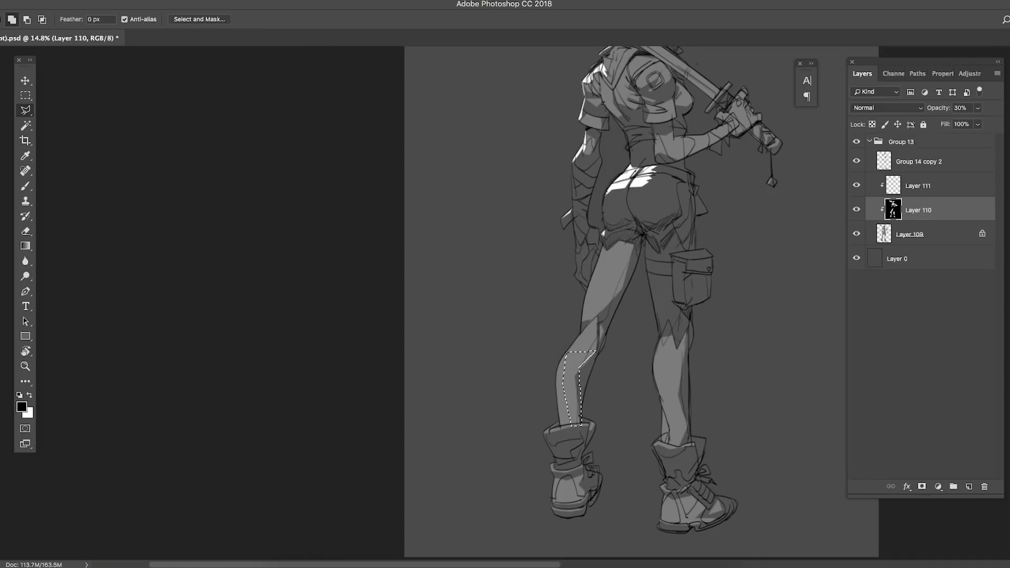
- Refill the left thigh with the dark shadow and clear a light plane on the pouch's top flap
scroll(643, 366, "up", 3)
scroll(683, 305, "up", 2)
scroll(644, 366, "down", 6)
scroll(643, 366, "up", 3)
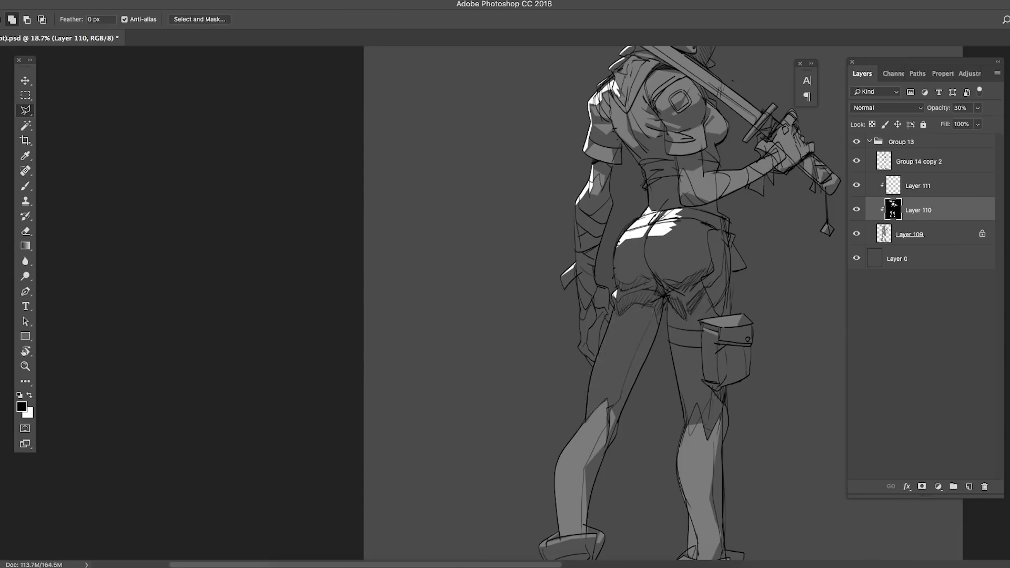
- Refill polygonal areas over both knees with the dark shadow
scroll(643, 326, "down", 3)
scroll(644, 326, "up", 2)
key("alt+BackSpace")
key("super+d")
scroll(643, 326, "down", 3)
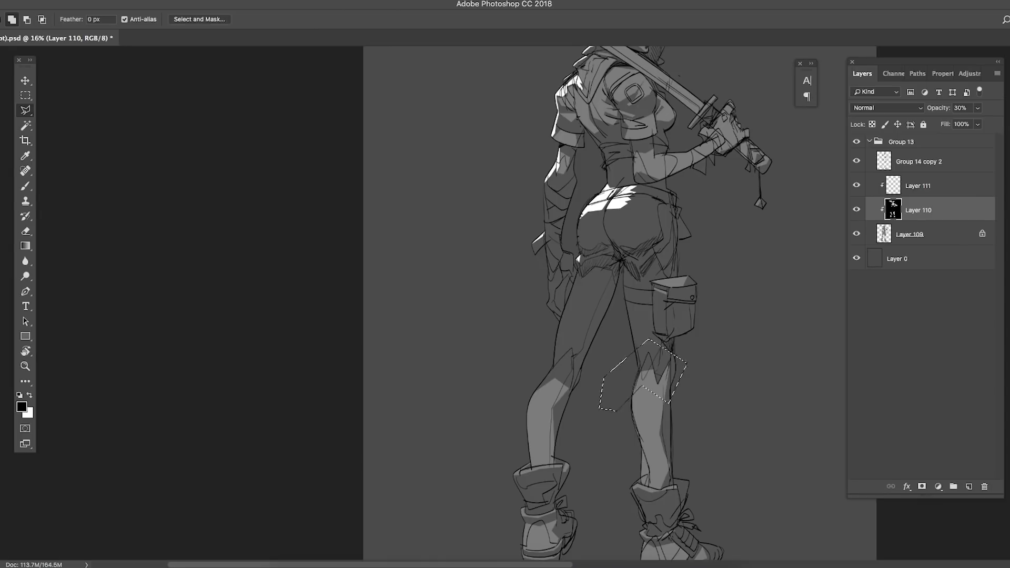
left_click(616, 411)
key("alt+BackSpace")
key("super+d")
- Try clearing light planes on both halves of the shorts' seat below the white highlights
scroll(652, 360, "down", 5)
scroll(650, 352, "up", 8)
left_click(588, 281)
left_click(553, 285)
left_click(530, 310)
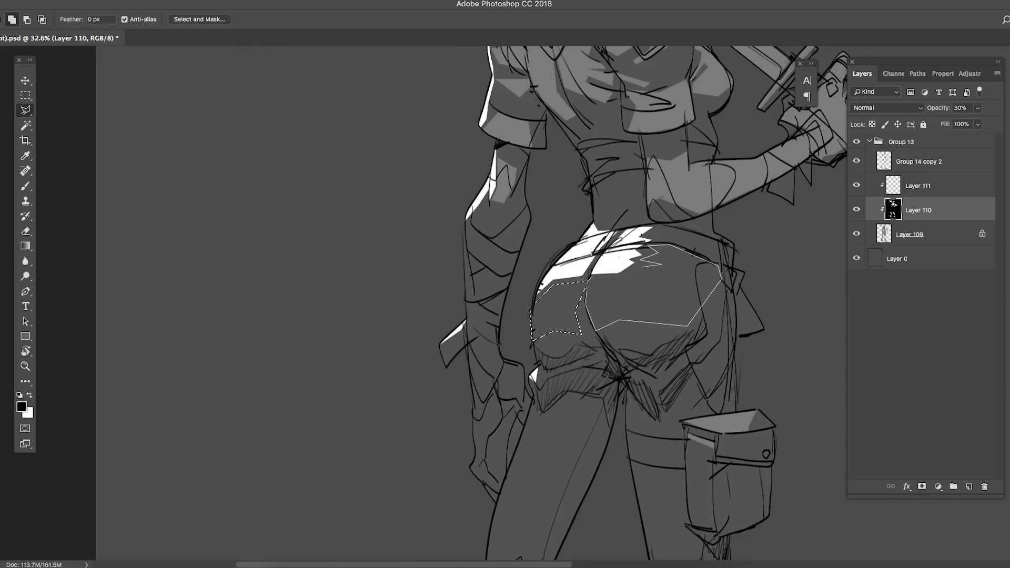
scroll(526, 515, "down", 1)
scroll(557, 339, "down", 4)
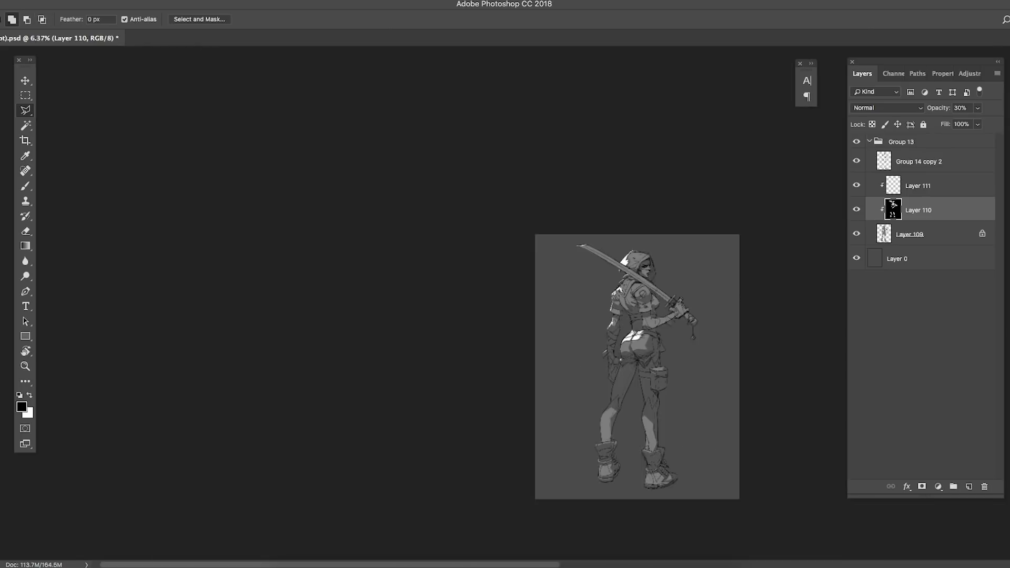
- Try refining the light planes on the shorts' seat along its outer edge and centre crease
scroll(557, 339, "up", 5)
left_click(529, 378)
key("Delete")
key("super+d")
scroll(652, 360, "down", 5)
scroll(646, 358, "up", 6)
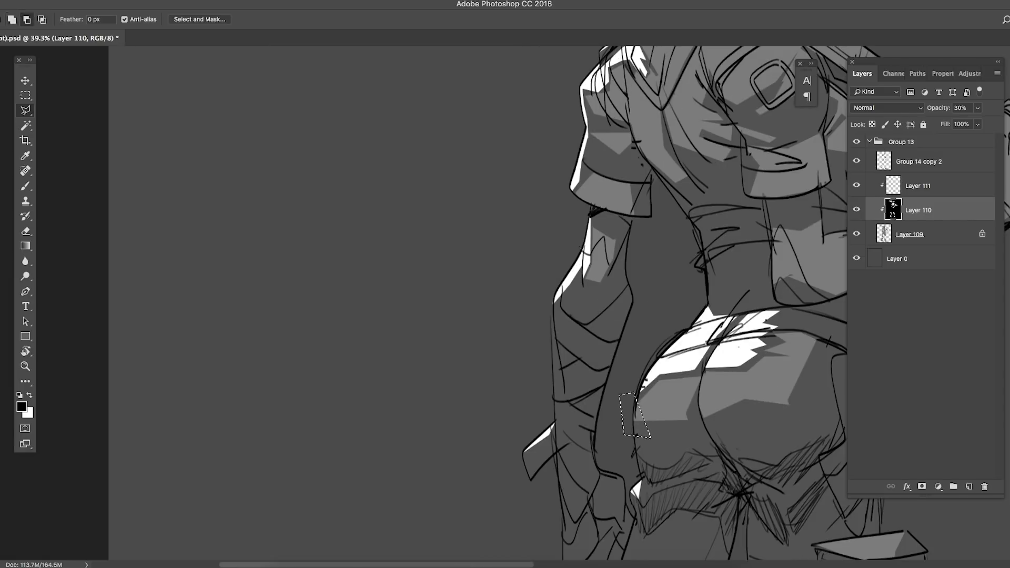
scroll(652, 357, "down", 5)
scroll(652, 358, "up", 7)
scroll(683, 358, "down", 5)
scroll(683, 357, "up", 6)
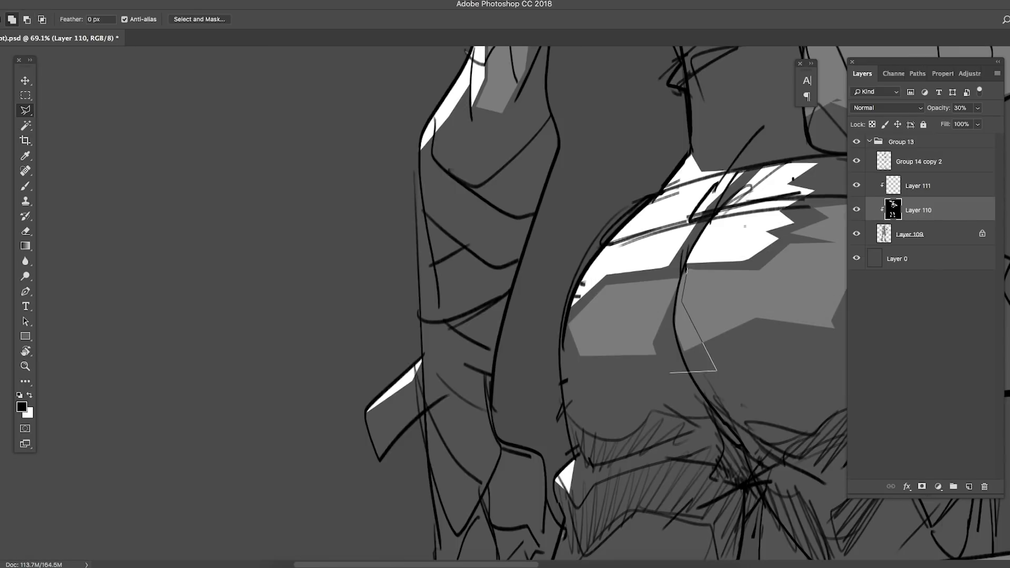
scroll(683, 357, "down", 6)
scroll(668, 311, "up", 5)
scroll(668, 310, "down", 2)
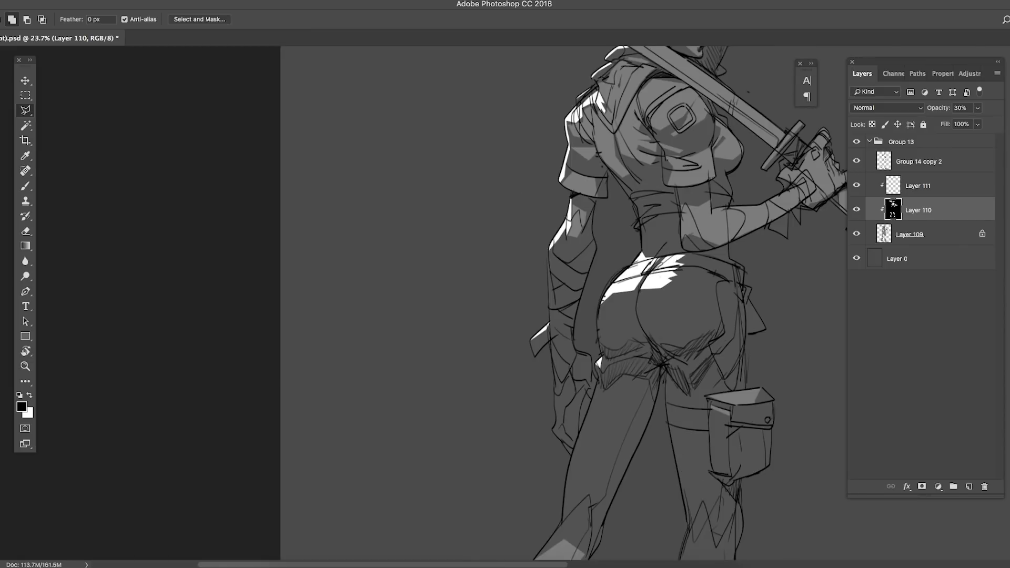
- Add a clipped shadow layer at 40% opacity and brush soft black inside the hood along the face profile
scroll(668, 311, "down", 3)
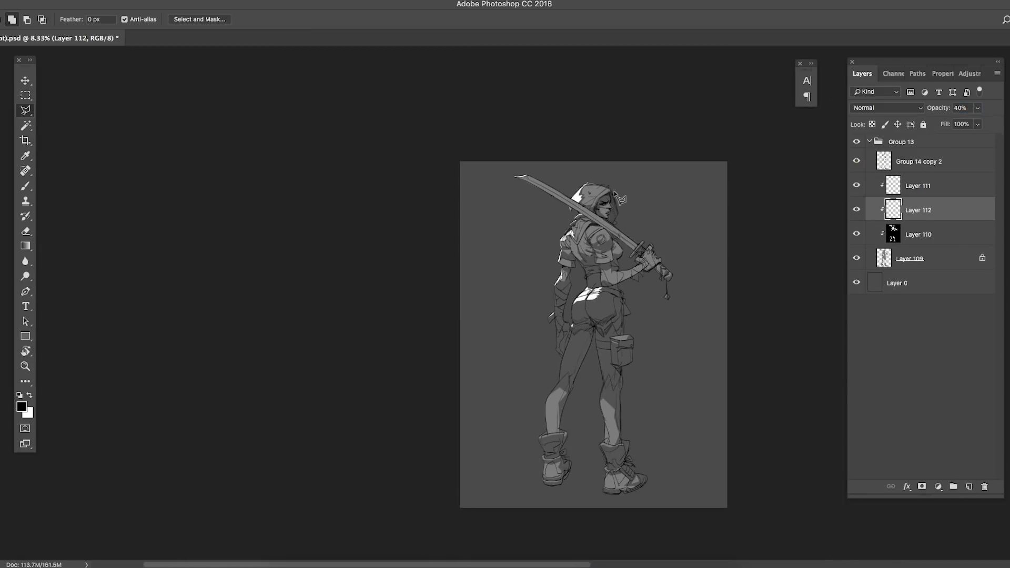
scroll(619, 200, "up", 6)
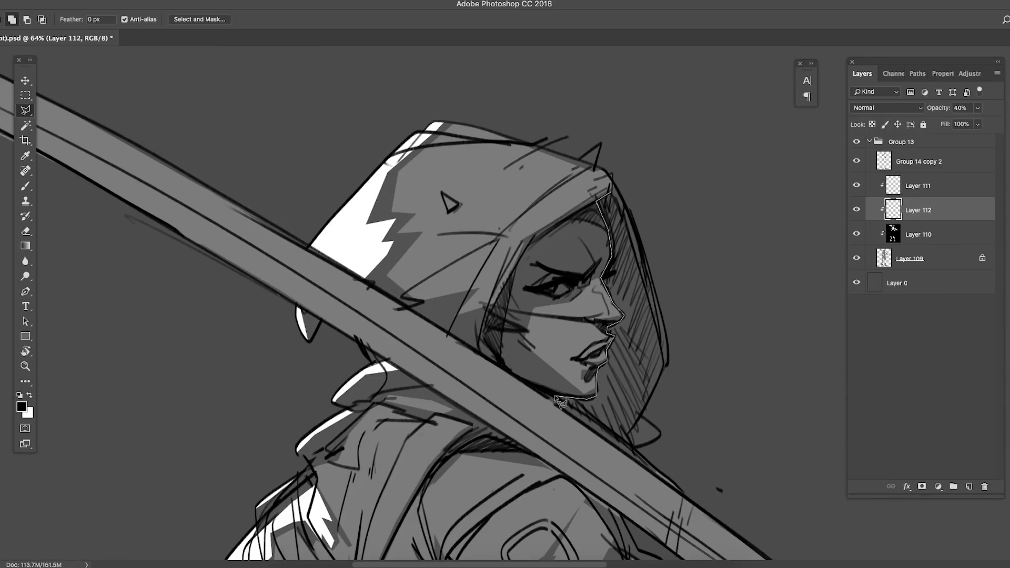
key("b")
right_click(573, 289)
key("Return")
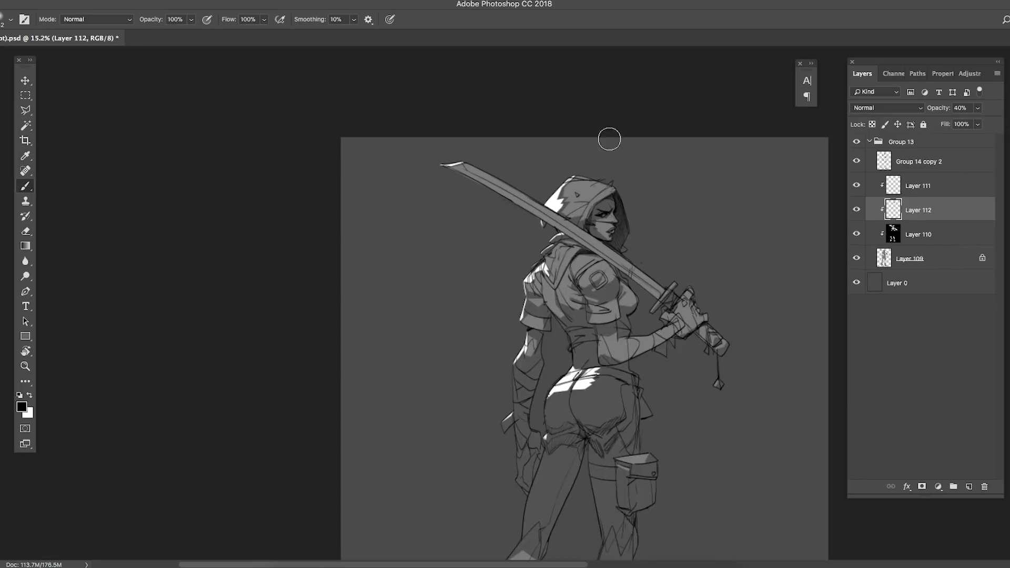
scroll(592, 278, "up", 3)
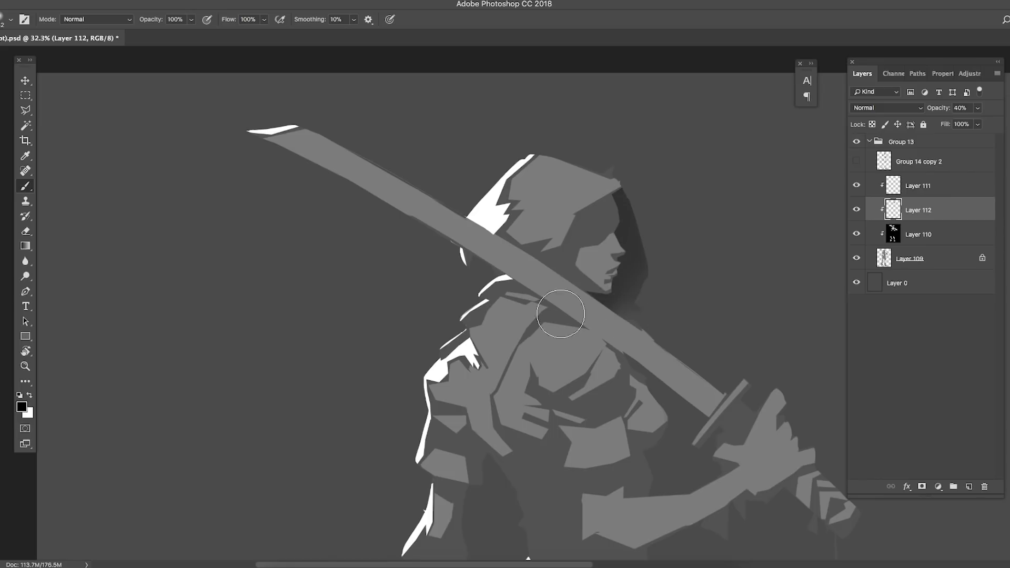
- Set the new shadow layer's opacity to 48% and show the line sketch again
scroll(544, 198, "down", 3)
left_click_drag(926, 109, 931, 108)
scroll(689, 194, "down", 3)
left_click(856, 162)
- Outline the lowered arm just below the sleeve cuff, brush a soft cast shadow there, and save the file
scroll(614, 178, "up", 4)
key("l")
scroll(568, 237, "down", 4)
scroll(536, 331, "up", 8)
left_click(565, 342)
key("b")
left_click_drag(545, 327, 582, 322)
key("l")
scroll(542, 240, "down", 2)
key("ctrl+s")
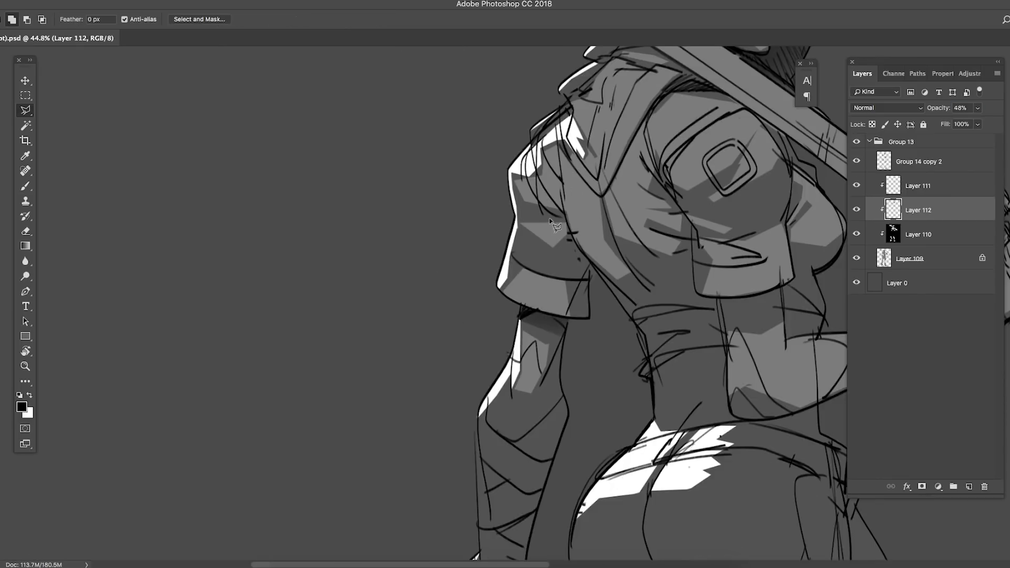
- Brush a soft shadow where the lowered arm's sleeve meets the back, deselect, and save the file
scroll(550, 221, "up", 3)
left_click(547, 186)
left_click(547, 187)
key("b")
left_click_drag(556, 211, 636, 300)
key("ctrl+d")
scroll(586, 256, "down", 6)
key("ctrl+s")
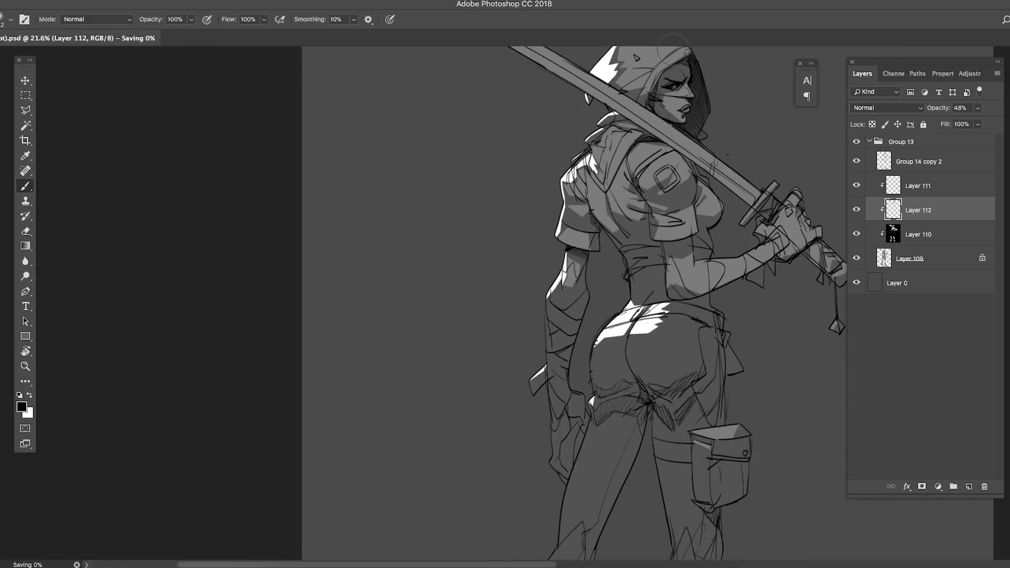
- Brush soft shadow onto the hood's inner side behind the cheek and save the file
key("l")
scroll(661, 211, "up", 4)
scroll(678, 236, "down", 8)
left_click(856, 160)
scroll(753, 253, "down", 1)
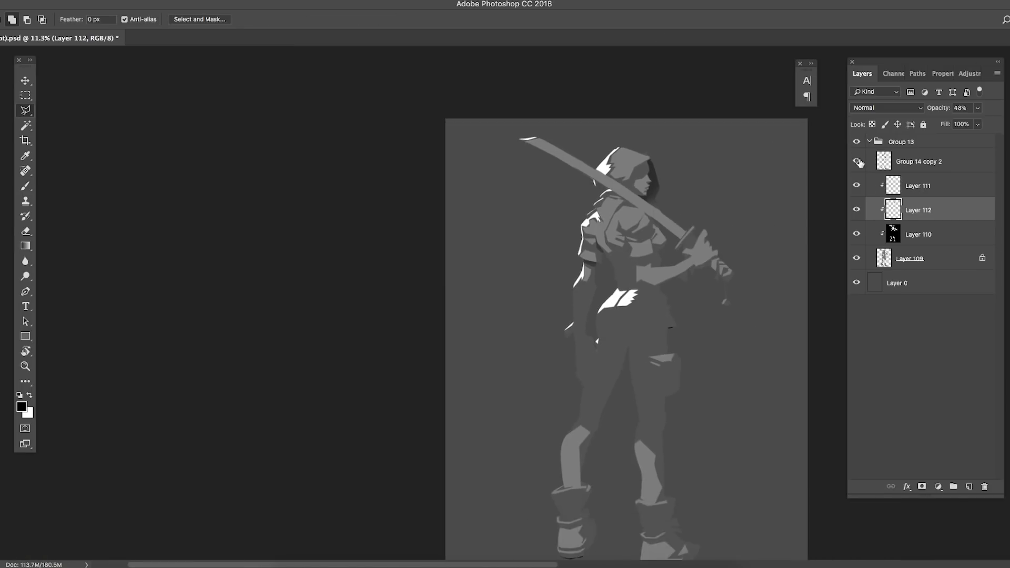
left_click(856, 161)
scroll(637, 224, "up", 5)
scroll(606, 333, "down", 2)
scroll(678, 164, "up", 4)
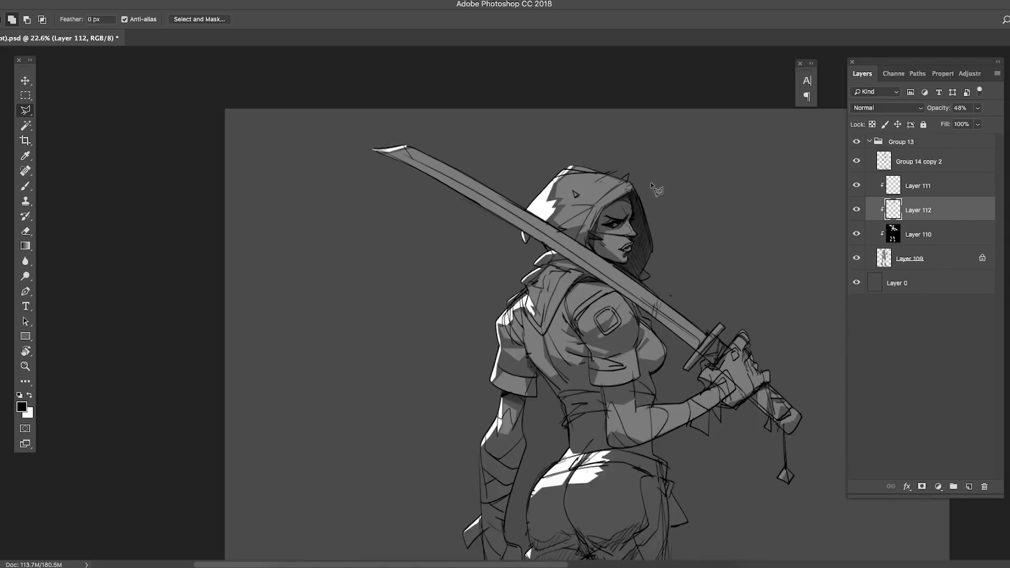
key("b")
scroll(584, 168, "down", 5)
key("ctrl+s")
key("l")
- Outline the shoulder area beneath the hood's collar and the sword and brush soft shadow into it
scroll(587, 231, "up", 5)
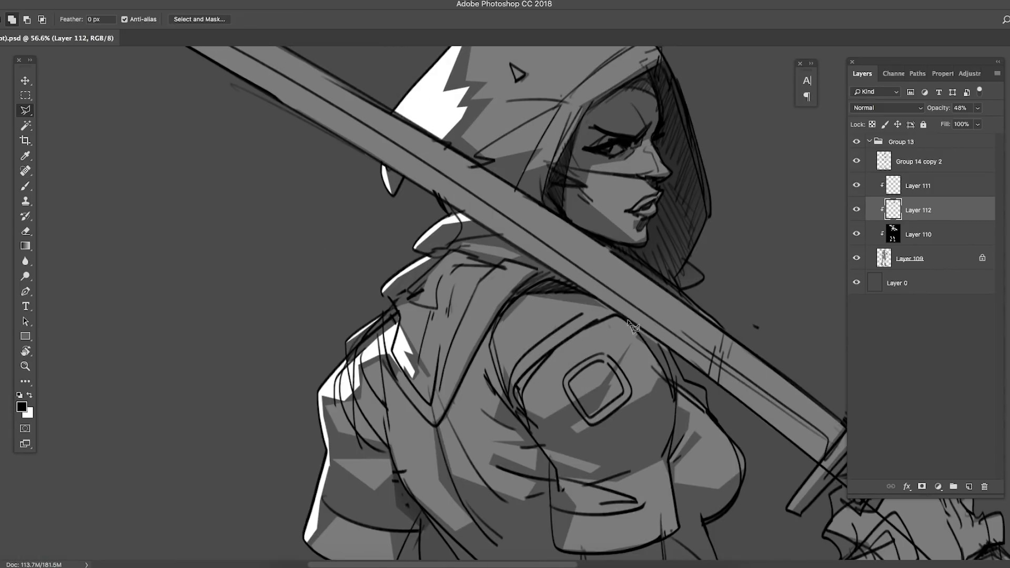
left_click(507, 302)
key("b")
key("ctrl+d")
key("l")
scroll(564, 215, "down", 5)
left_click(856, 161)
scroll(561, 224, "up", 5)
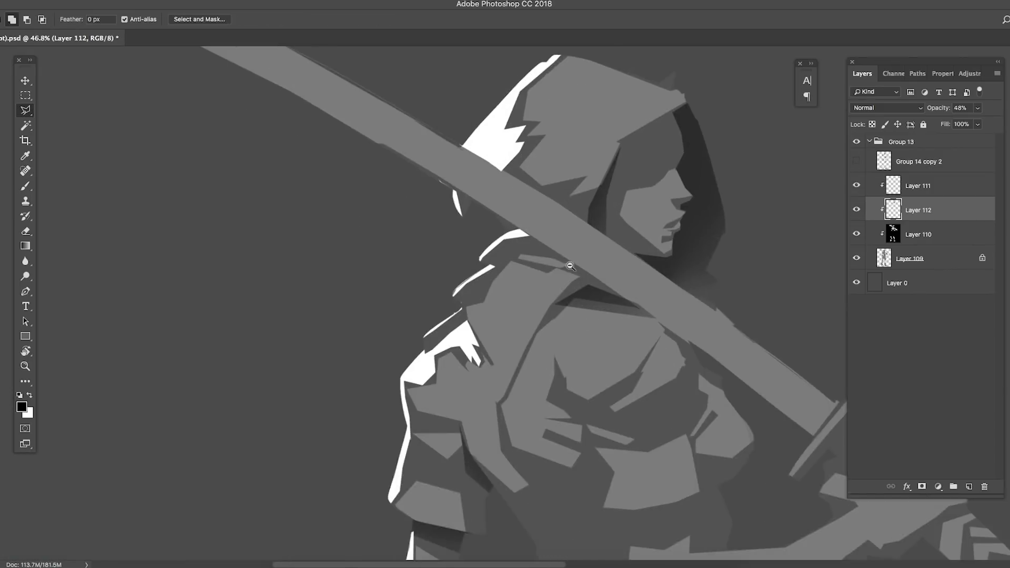
scroll(574, 278, "down", 6)
- Brush soft shadow under the sword hand where it meets the grip, deselect, and save the file
scroll(663, 322, "up", 6)
left_click(856, 161)
key("b")
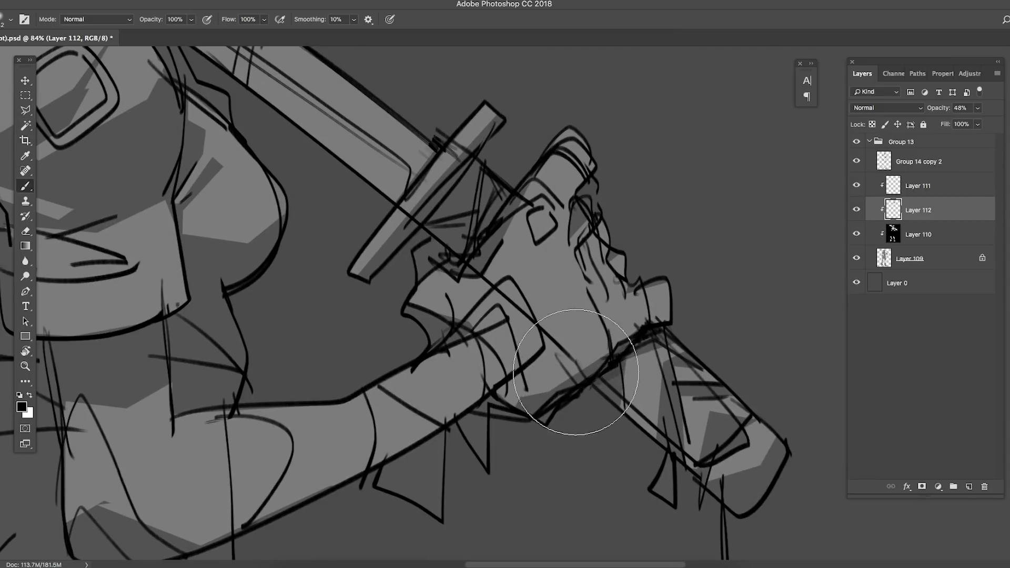
left_click_drag(572, 383, 626, 356)
key("ctrl+d")
scroll(584, 346, "down", 4)
key("ctrl+s")
left_click(856, 161)
key("l")
left_click(856, 161)
- Brush soft shadow around the sword hand's fingers beside the guard
scroll(542, 252, "up", 6)
key("b")
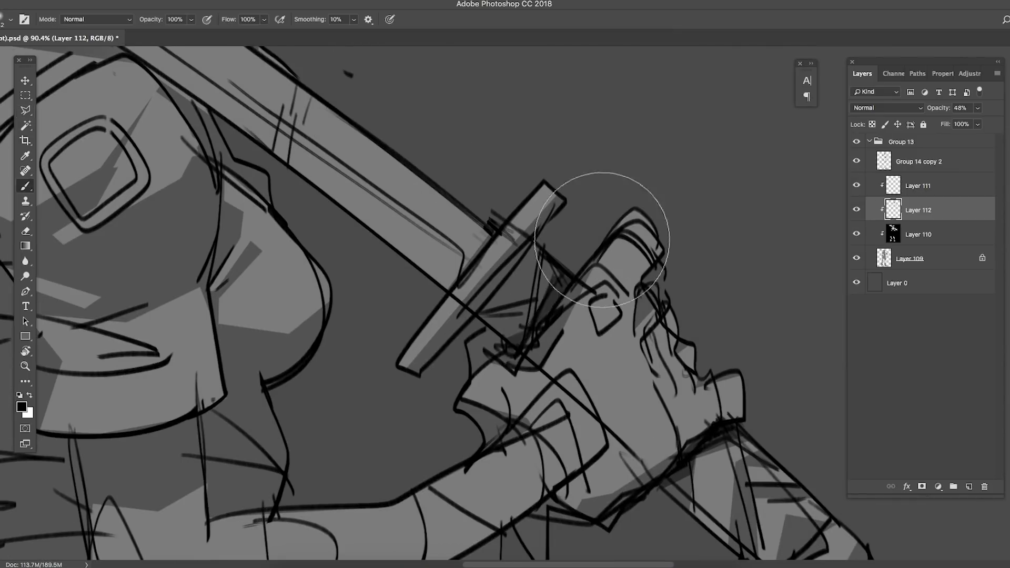
scroll(488, 247, "down", 6)
key("l")
scroll(488, 247, "down", 5)
- Outline the torso below the chest and shoulder blade and brush soft shadow over the waist and lower back
scroll(588, 292, "up", 7)
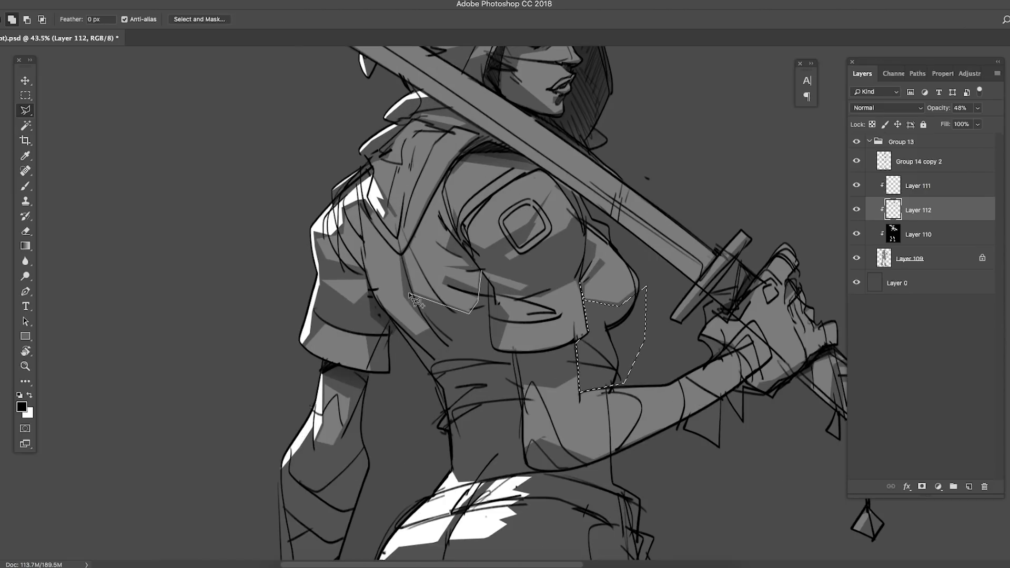
left_click_drag(446, 390, 454, 321)
left_click(466, 408)
left_click(541, 403)
left_click(487, 203)
key("b")
left_click(856, 161)
mouse_move(526, 295)
left_mouse_down()
mouse_move(462, 261)
mouse_move(534, 228)
left_mouse_up()
key("super+d")
scroll(521, 237, "down", 6)
left_click(856, 161)
- Outline one side of the shorts' centre crease and brush soft shadow along it
scroll(605, 231, "down", 3)
scroll(594, 217, "up", 4)
key("l")
scroll(568, 369, "down", 4)
scroll(554, 380, "up", 7)
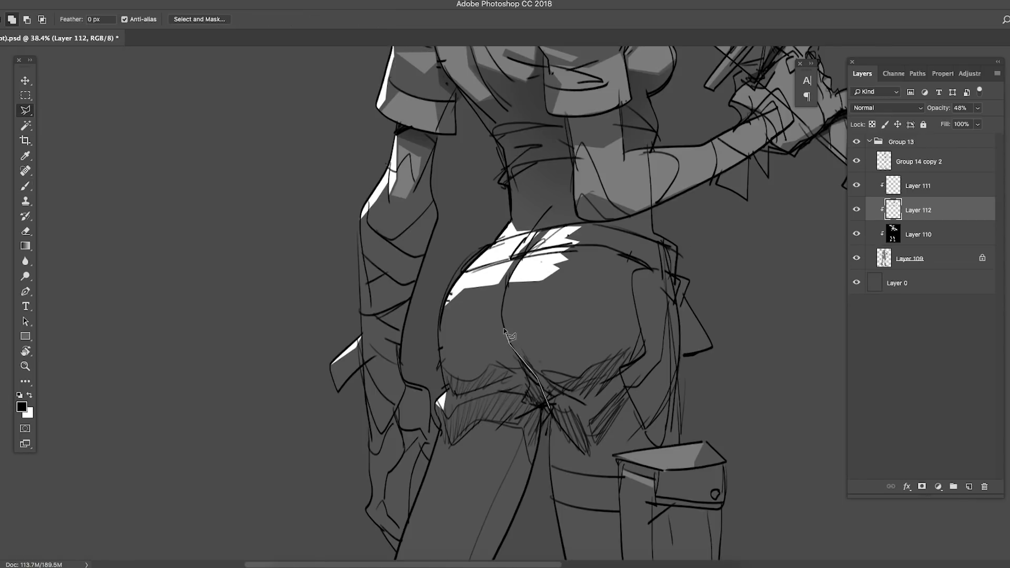
key("b")
key("super+d")
left_click(856, 161)
scroll(575, 345, "down", 5)
left_click(856, 161)
- Brush soft shadow onto the lower part of the lowered arm beside the hip
key("l")
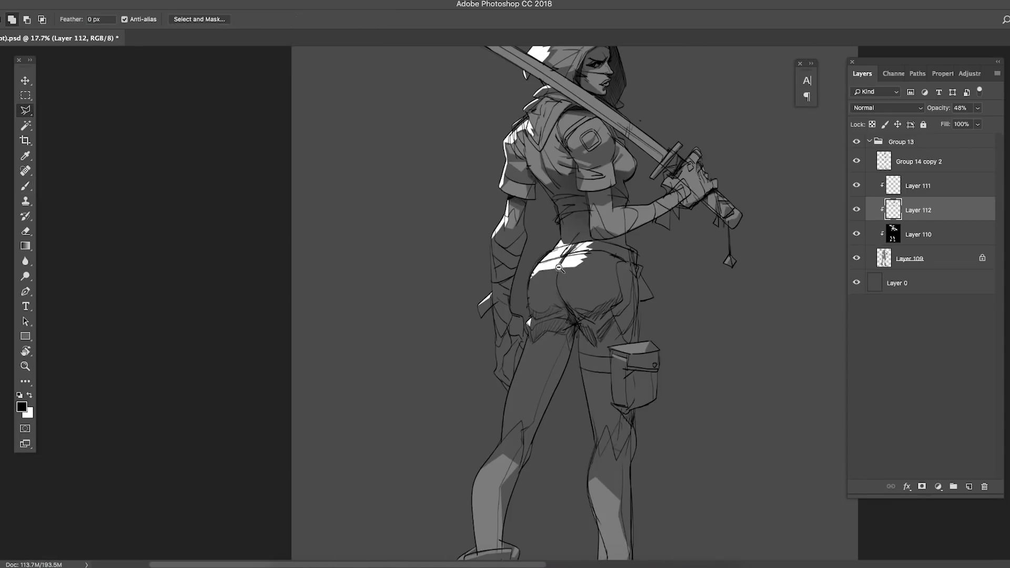
scroll(537, 275, "up", 8)
left_click(548, 359)
left_click(548, 359)
key("b")
scroll(577, 293, "down", 6)
key("l")
left_click(856, 161)
left_click(856, 160)
scroll(531, 363, "up", 4)
left_click(883, 263)
left_click_drag(506, 405, 519, 320)
left_click(513, 411)
left_click(567, 268)
key("super+d")
left_click(897, 217)
scroll(588, 256, "down", 3)
- Outline the lowered hand beside the thigh with a large polygonal selection and brush soft shadow over it
left_click(615, 208)
left_click(534, 430)
left_click(472, 370)
left_click(401, 309)
left_click(563, 68)
key("b")
key("super+d")
scroll(623, 252, "down", 5)
left_click(856, 160)
scroll(670, 310, "down", 6)
scroll(678, 309, "up", 3)
- Outline the outer back part of the right boot's cuff and brush soft shadow into it
key("l")
scroll(683, 447, "up", 4)
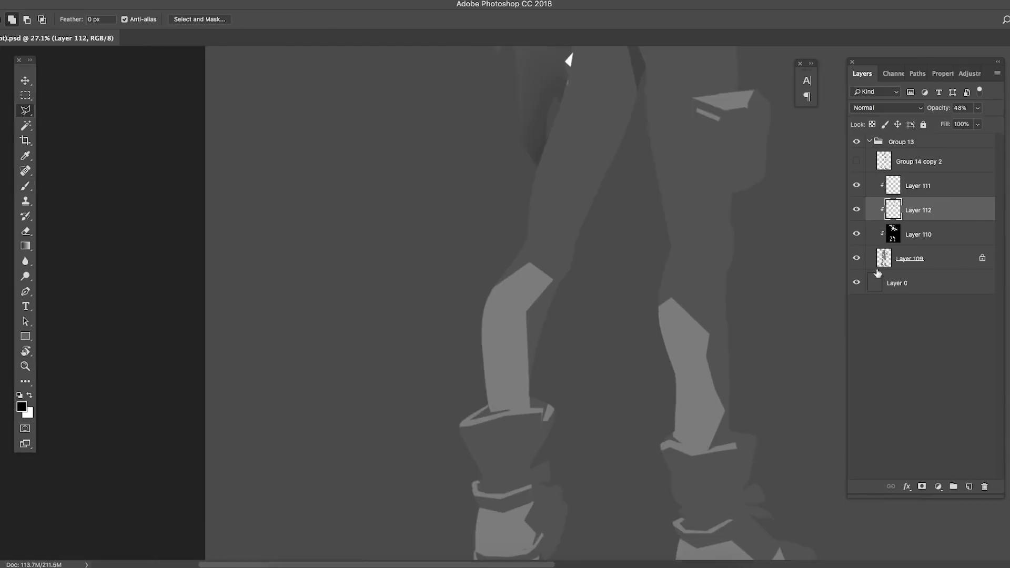
left_click(856, 161)
scroll(736, 437, "up", 5)
left_click(726, 427)
left_click(738, 473)
left_click_drag(749, 486, 738, 405)
left_click(736, 456)
left_click(784, 412)
key("b")
key("super+d")
scroll(736, 368, "down", 2)
left_click(856, 161)
scroll(689, 349, "down", 5)
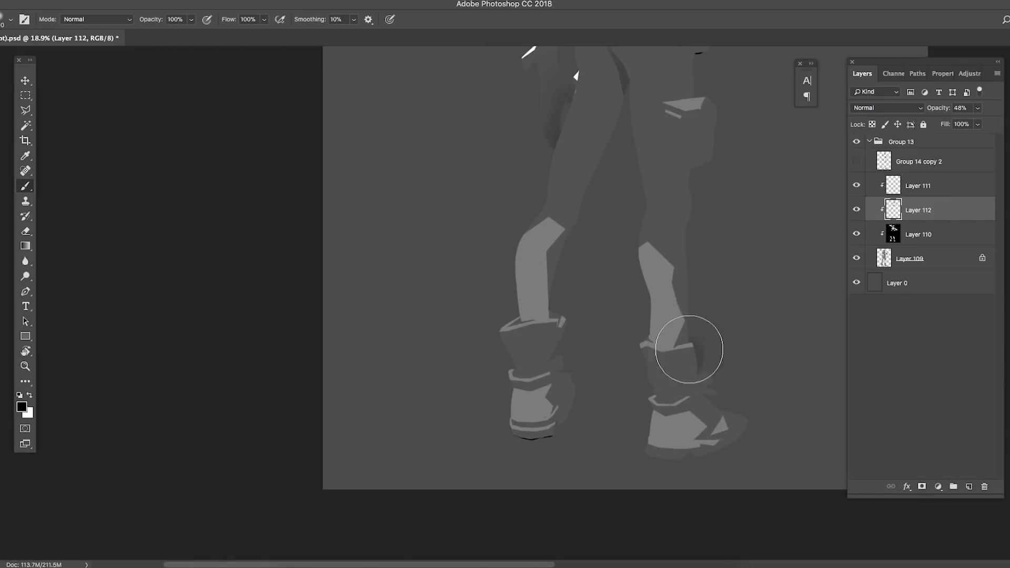
- Outline the gaps between the right calf and the boot's rim for shading
key("l")
scroll(674, 276, "up", 5)
left_click(690, 321)
left_click(627, 351)
left_click(612, 375)
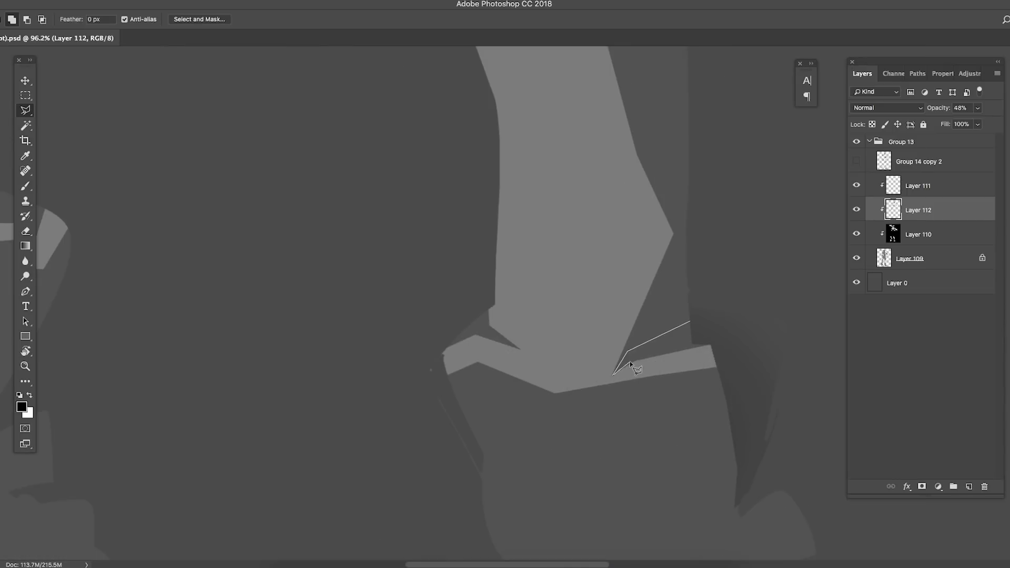
scroll(498, 315, "down", 5)
scroll(390, 287, "up", 5)
left_click(379, 269)
left_click(502, 326)
left_click(379, 270)
scroll(473, 305, "down", 3)
- Brush soft shadow into the inside of the left boot's cuff, deselect, and save the file
left_click(856, 161)
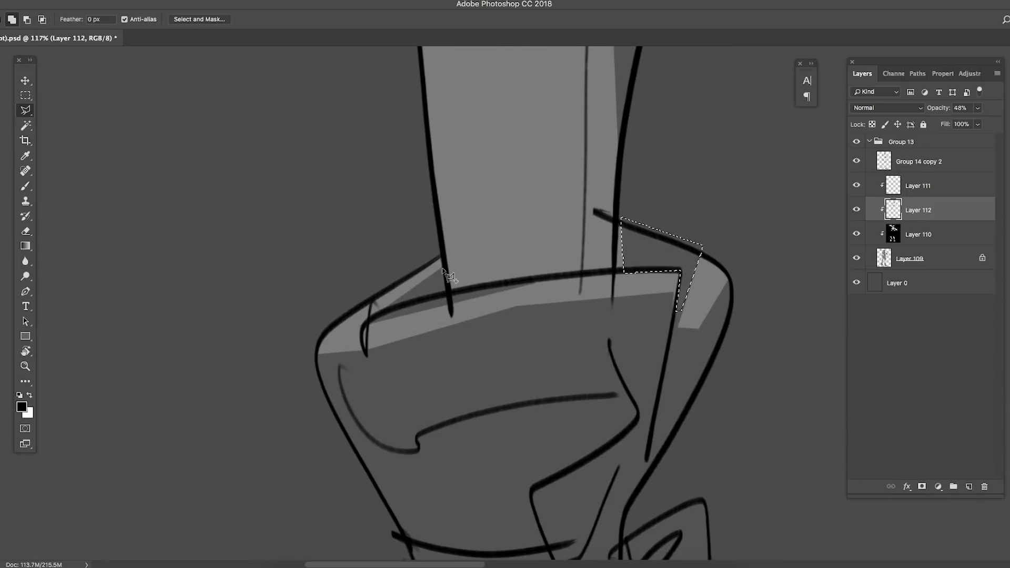
key("b")
key("super+d")
scroll(455, 309, "down", 5)
left_click(856, 161)
scroll(685, 257, "down", 8)
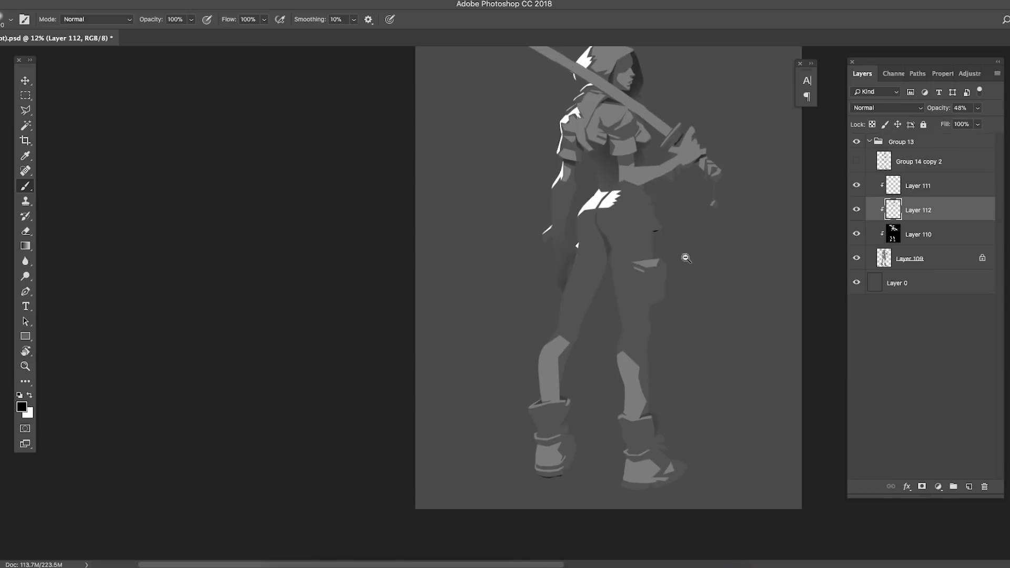
key("super+s")
- Outline the area along the shorts' waistband beneath the elbow for soft shading and hide the line sketch
scroll(686, 257, "up", 2)
scroll(798, 185, "up", 8)
scroll(799, 185, "down", 6)
scroll(594, 303, "down", 4)
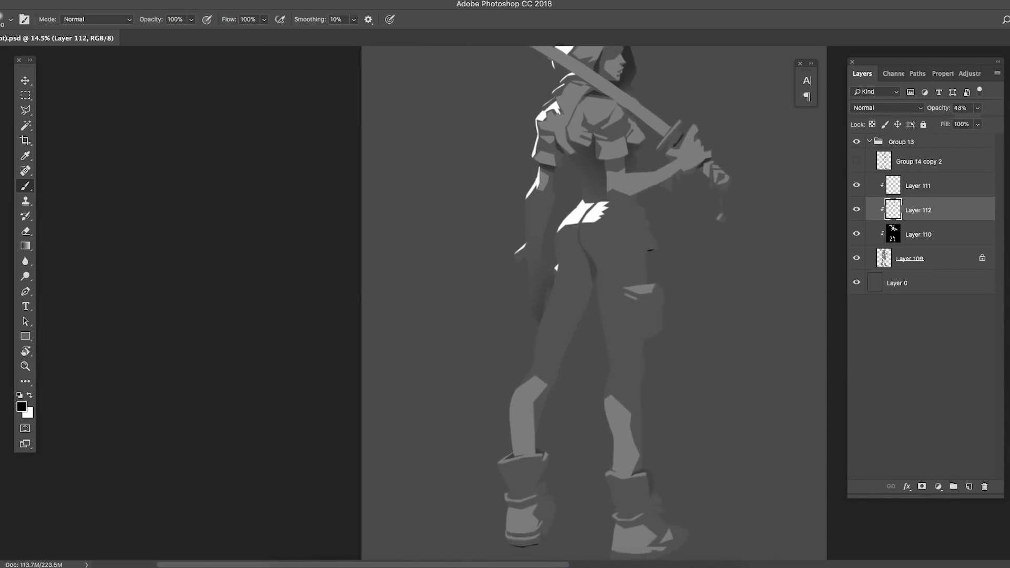
scroll(594, 303, "up", 5)
left_click(856, 161)
key("l")
scroll(602, 298, "up", 5)
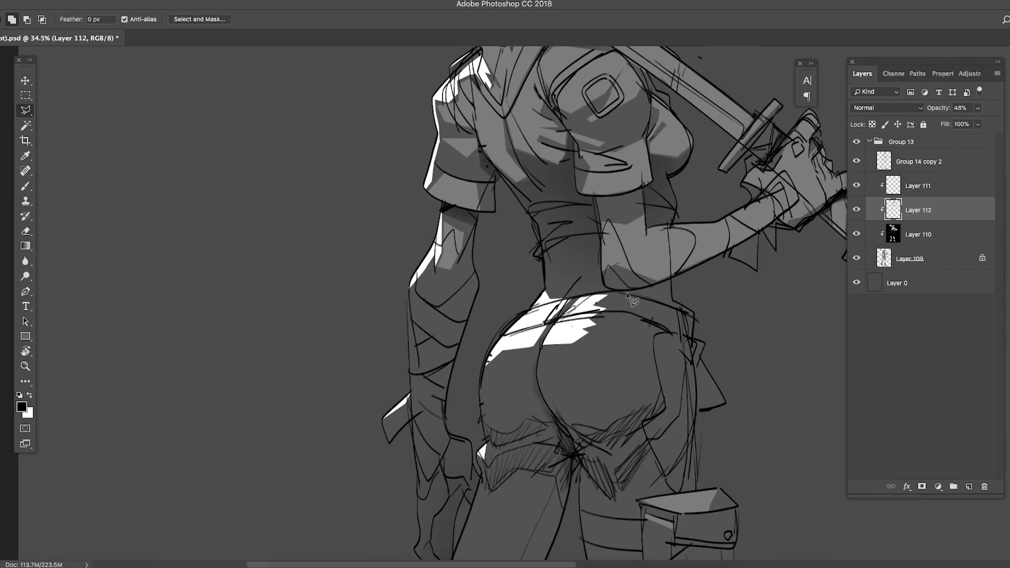
left_click(605, 286)
key("b")
left_click(857, 161)
scroll(675, 257, "down", 6)
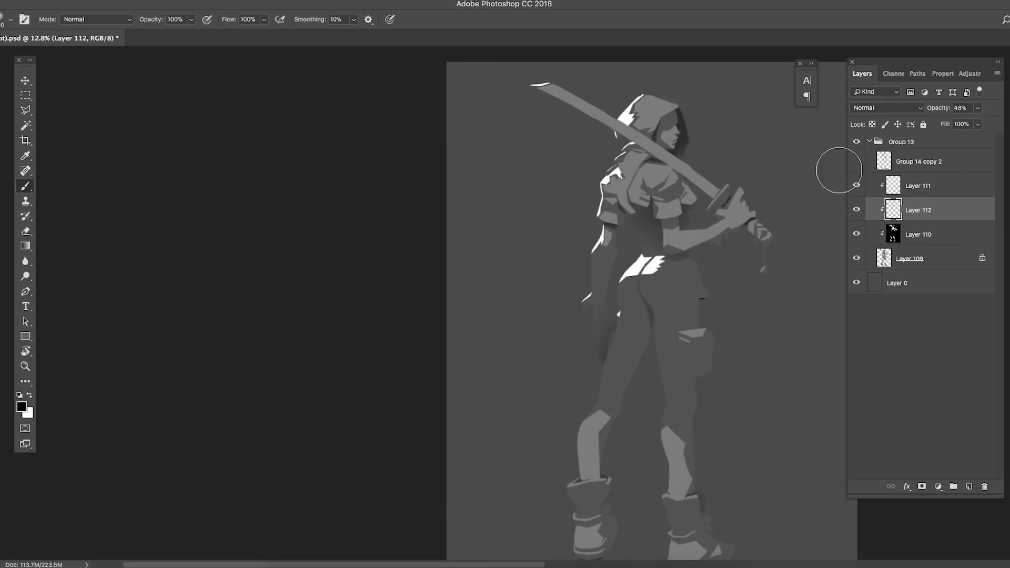
- Outline the thigh area beside and beneath the pouch, brush soft shadow into it, and save the file
key("super+s")
left_click(856, 161)
key("l")
scroll(678, 336, "up", 7)
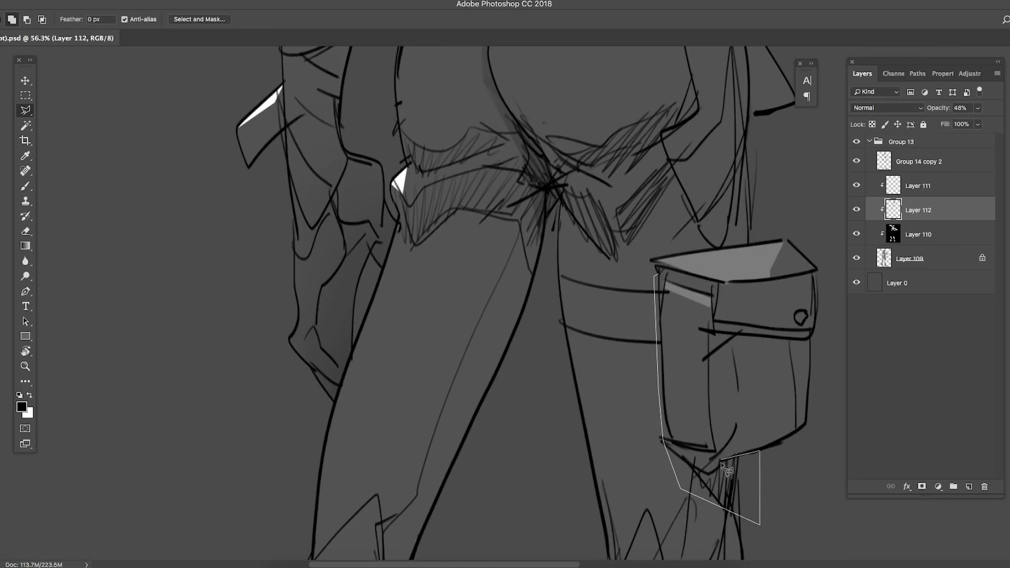
left_click(658, 274)
key("b")
left_click(856, 161)
scroll(649, 343, "down", 7)
key("super+s")
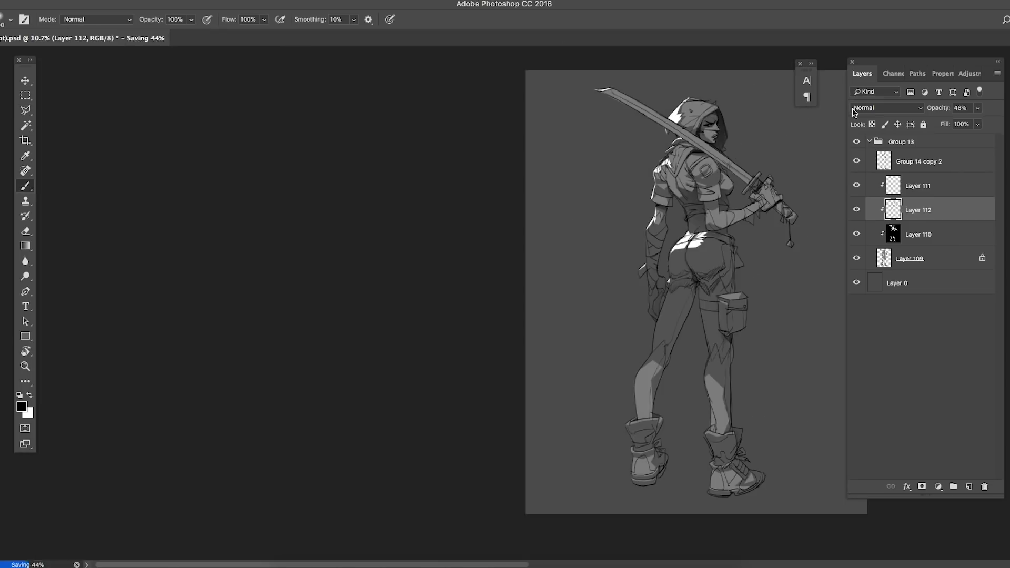
- Outline the strip beneath the thigh pouch's flap, brush soft shadow into it, check it without the line sketch, and save
left_click(856, 161)
key("l")
scroll(751, 300, "up", 5)
scroll(745, 328, "up", 4)
left_click(783, 323)
left_click(783, 324)
key("b")
left_click_drag(684, 336, 750, 318)
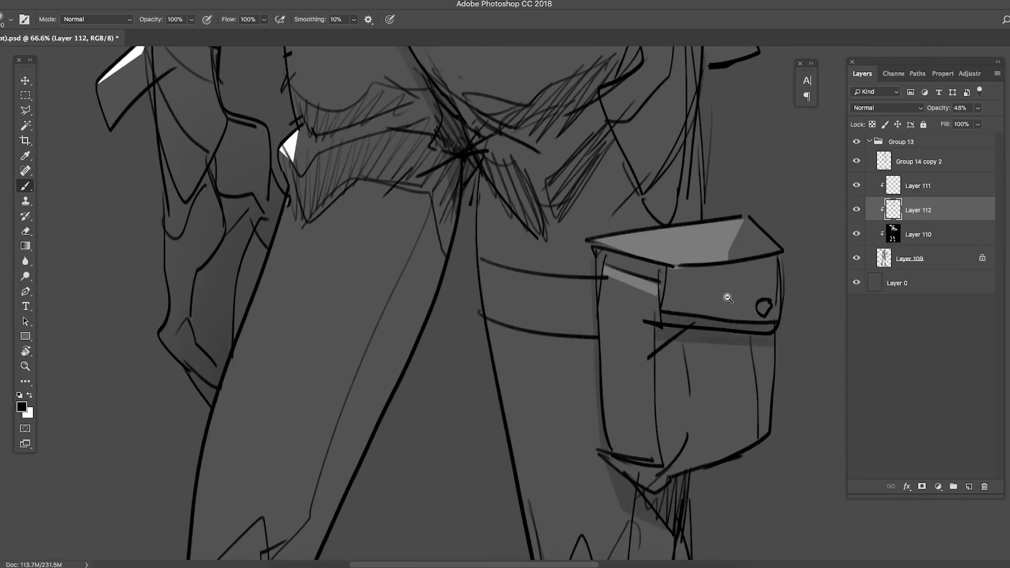
scroll(730, 297, "down", 8)
left_click(856, 161)
left_click(856, 161)
key("l")
key("super+s")
- Outline a further patch on the figure for soft shadow, hide the line sketch, and save the file
left_click(856, 161)
scroll(592, 241, "up", 9)
left_click(856, 160)
left_click(619, 221)
key("b")
scroll(684, 229, "down", 9)
left_click(856, 161)
key("super+s")
- Outline the grip area just behind the sword guard, brush soft shadow into it, deselect, and save the file
left_click(856, 161)
key("l")
scroll(618, 269, "up", 9)
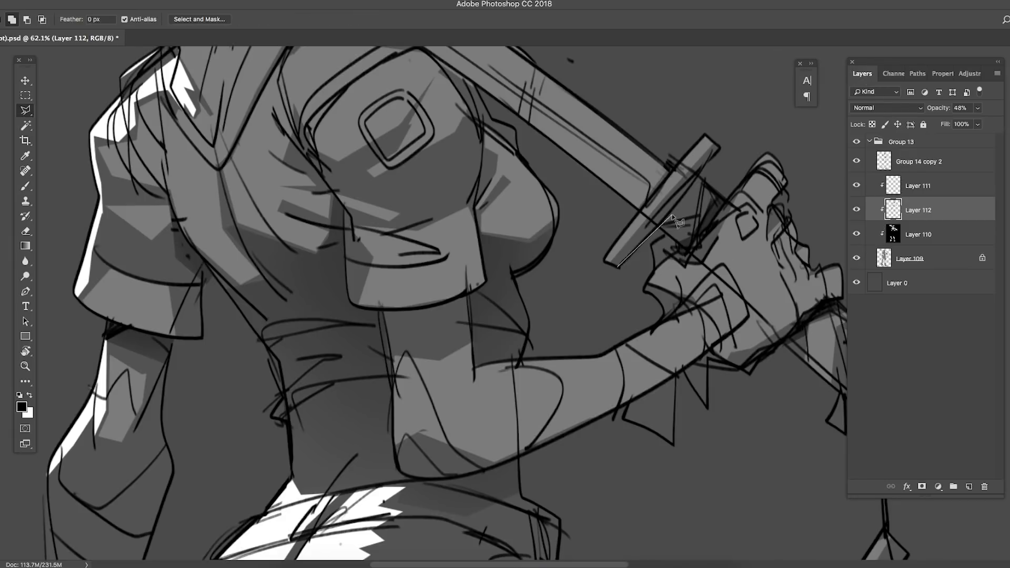
left_click(623, 404)
key("b")
left_click_drag(655, 383, 689, 231)
key("super+d")
scroll(726, 348, "down", 8)
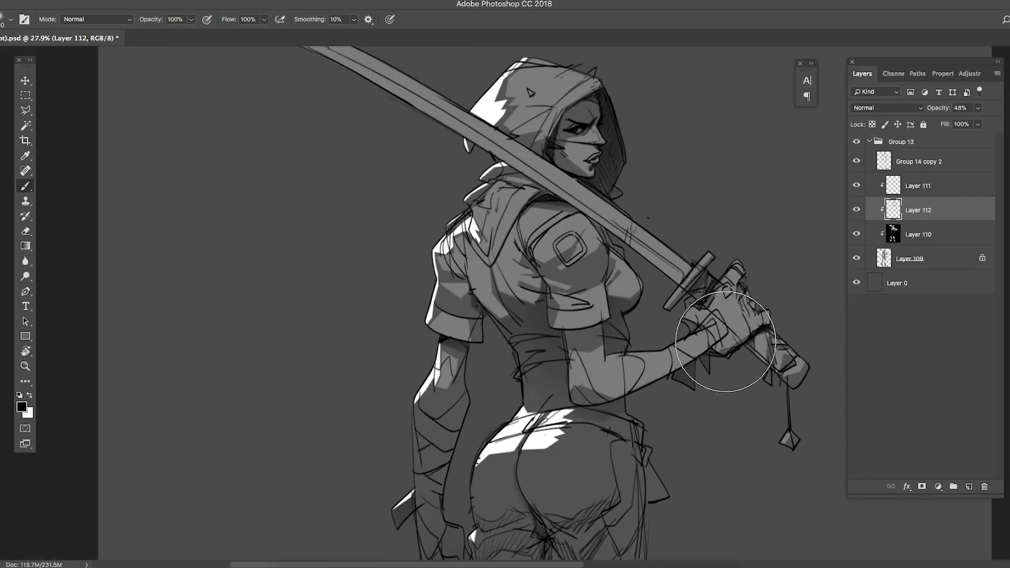
key("super+s")
- Add another soft shadow within a polygonal selection and compare the figure with and without Layer 112
key("l")
scroll(751, 351, "up", 8)
key("b")
scroll(741, 288, "down", 8)
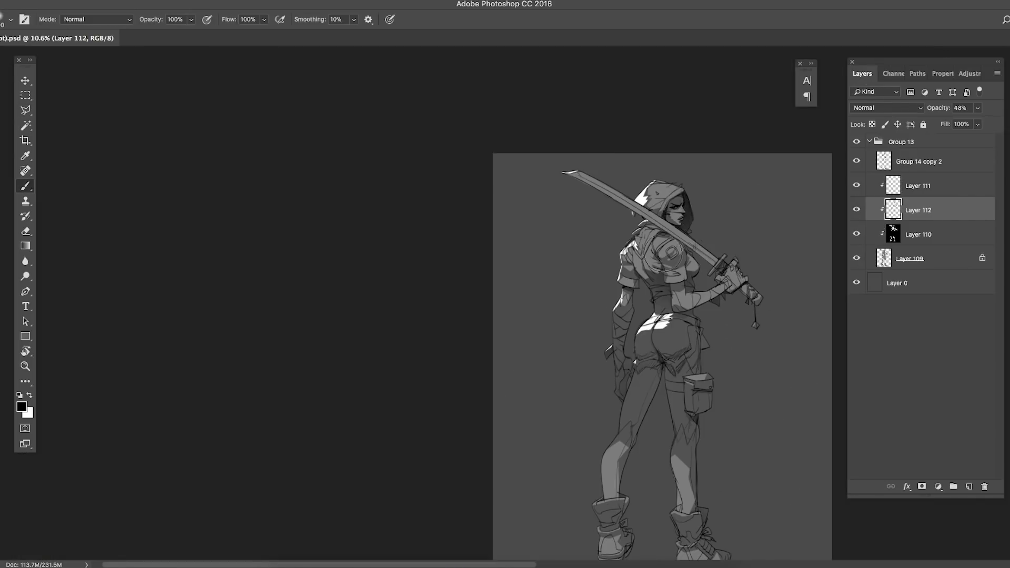
scroll(650, 191, "down", 2)
left_click_drag(652, 211, 629, 197)
left_click(856, 161)
left_click(856, 210)
left_click(857, 210)
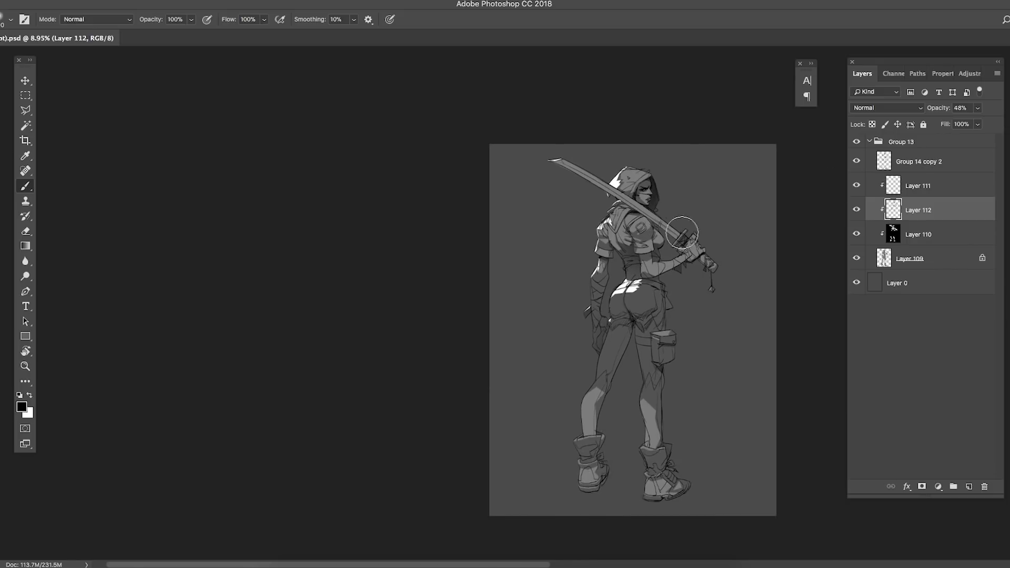
- Outline the area around the face under the hood for soft shadow, deselect, and hide the line sketch
key("l")
scroll(712, 196, "up", 6)
left_click(856, 161)
scroll(636, 207, "up", 5)
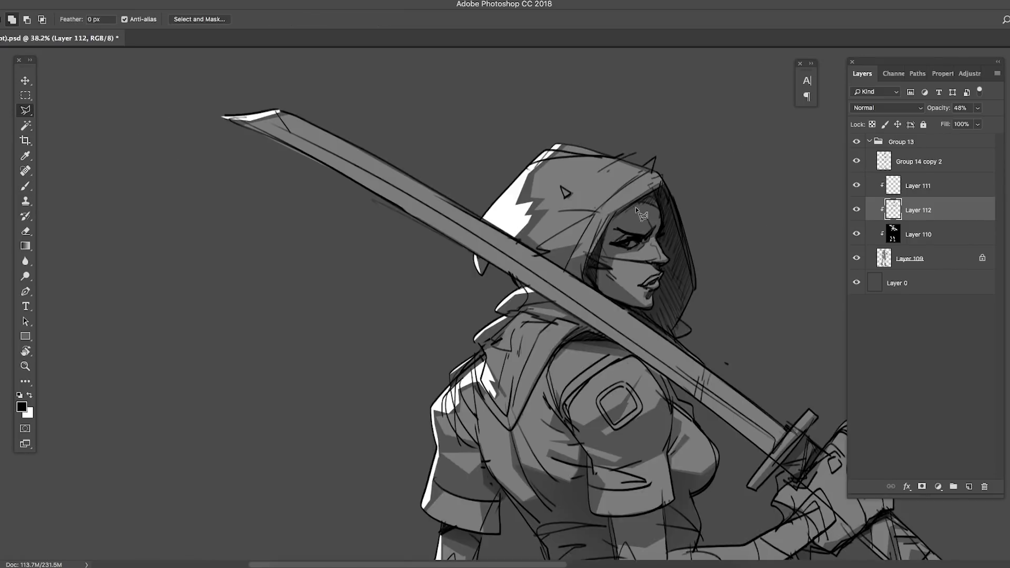
left_click(558, 259)
left_click(586, 231)
key("ctrl+d")
key("b")
scroll(596, 212, "down", 6)
left_click(856, 161)
- Add one more soft shadow to the upper figure and check it with the line sketch hidden and shown
key("l")
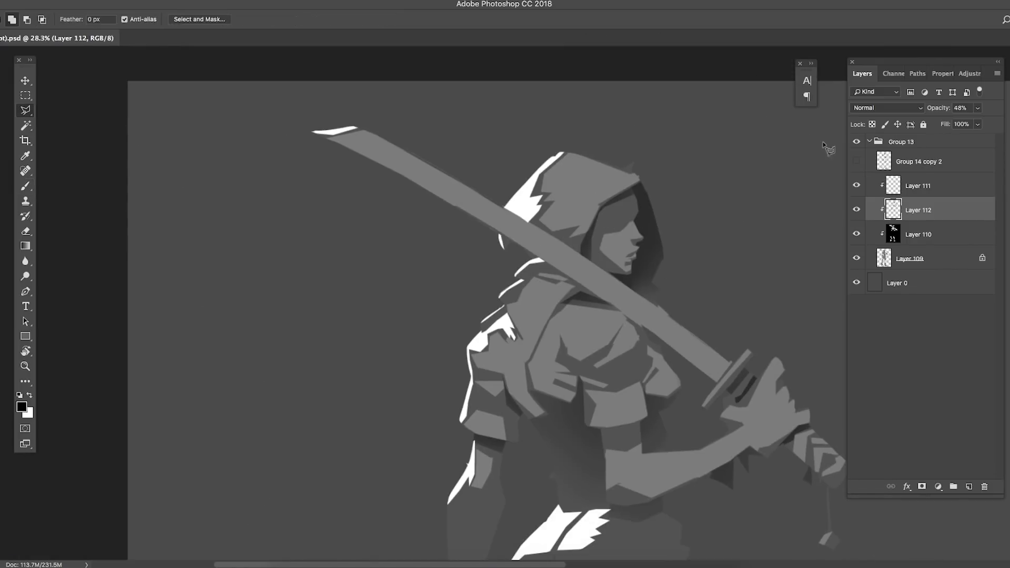
left_click(856, 161)
scroll(625, 224, "up", 8)
key("b")
scroll(634, 281, "down", 8)
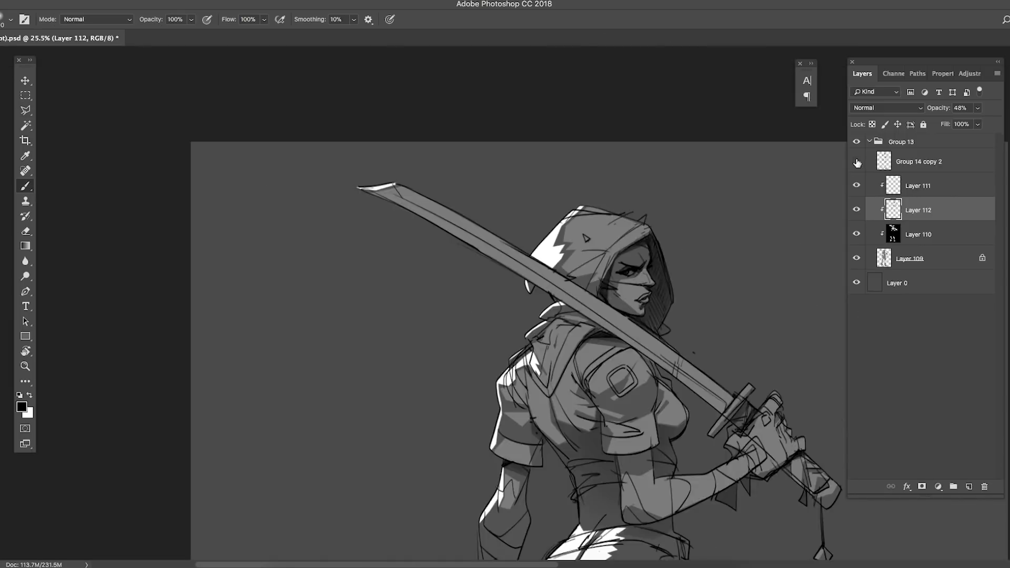
left_click(856, 161)
scroll(654, 251, "up", 3)
left_click(856, 161)
scroll(676, 249, "down", 6)
key("l")
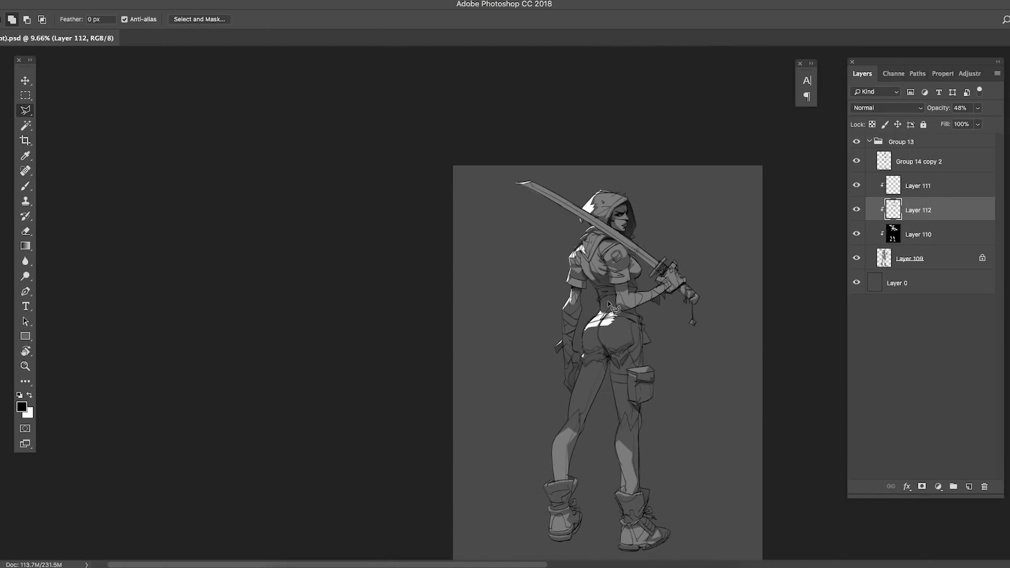
- Hide the line sketch, darken background Layer 0 slightly with Hue/Saturation, and show the sketch again
scroll(613, 286, "down", 3)
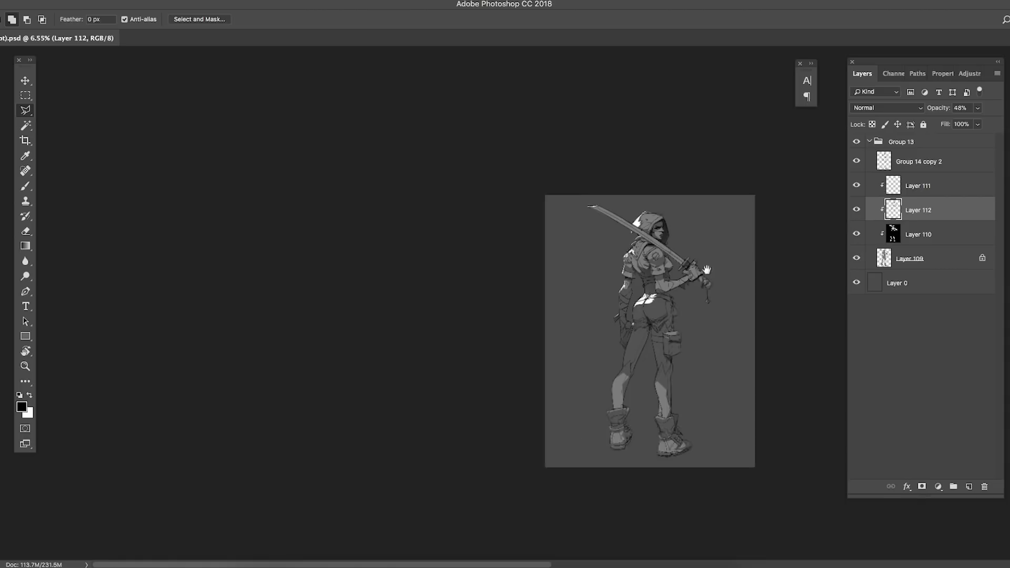
scroll(648, 311, "up", 8)
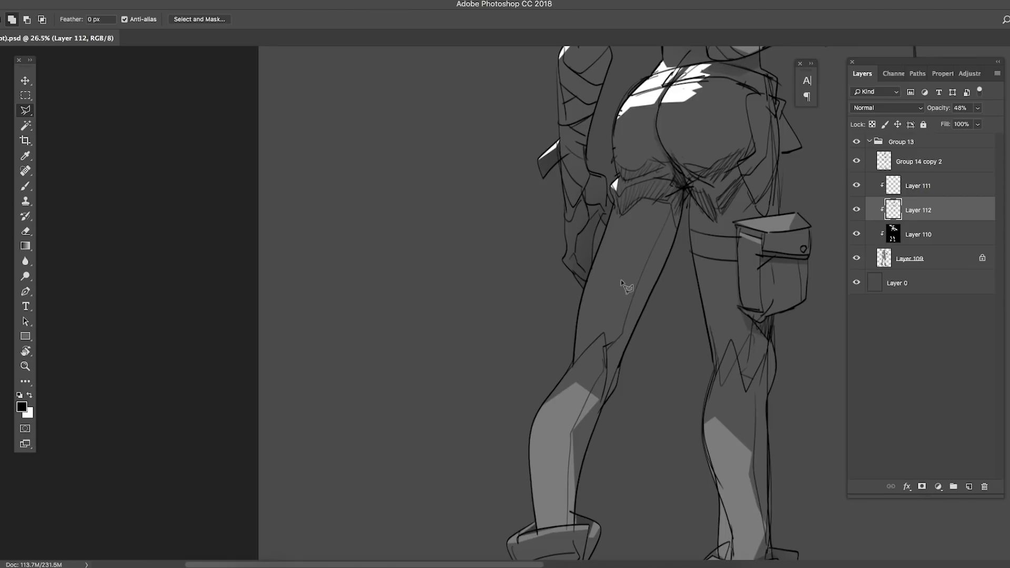
scroll(622, 283, "down", 4)
left_click(856, 161)
left_click(894, 283)
key("ctrl+u")
mouse_move(681, 247)
left_mouse_down()
mouse_move(735, 251)
mouse_move(670, 250)
left_mouse_up()
left_click(801, 140)
scroll(630, 274, "down", 4)
scroll(621, 278, "up", 5)
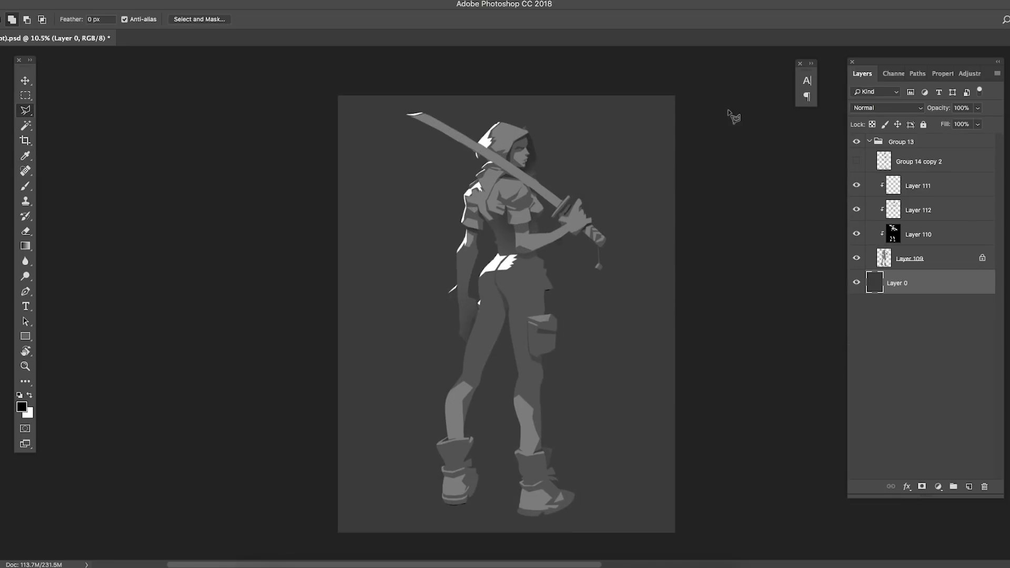
left_click(856, 161)
scroll(683, 228, "down", 2)
- Create a new layer above Layer 111, clip it to the figure, and set its blend mode to Multiply
left_click(917, 186)
key("alt+shift+super+n")
left_click(919, 198, "alt")
left_click(888, 107)
left_click(868, 141)
- Fill the Multiply layer with blue, then raise its lightness and shift its hue slightly with Hue/Saturation
left_click(22, 406)
key("Return")
key("alt+BackSpace")
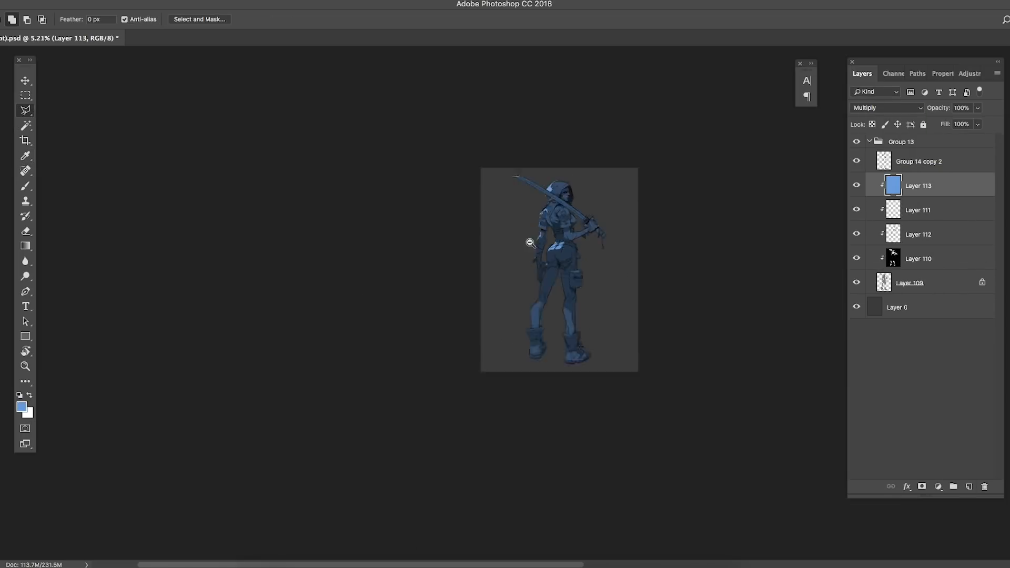
key("ctrl+u")
left_click_drag(681, 247, 693, 251)
left_click_drag(681, 197, 683, 198)
key("Return")
- Compare the figure with and without Layer 110, then lighten base Layer 109 with Hue/Saturation
left_click(856, 258)
left_click(856, 258)
left_click_drag(725, 278, 689, 263)
left_click(910, 283)
key("super+u")
left_click(819, 137)
left_click_drag(610, 231, 627, 234)
left_click(855, 186)
left_click(28, 409)
left_click(892, 162)
left_click(856, 186)
left_click_drag(527, 179, 660, 160)
mouse_move(661, 261)
left_mouse_down()
mouse_move(608, 289)
mouse_move(652, 255)
mouse_move(729, 257)
mouse_move(653, 259)
left_mouse_up()
- Load Layer 111's highlights as a selection, fill it with cyan on a new layer above the blue one, and deselect
left_click(892, 210, "super")
left_click(918, 185)
left_click(969, 486)
left_click(22, 407)
left_click(772, 232)
key("Return")
key("alt+BackSpace")
key("super+d")
- Shift the cyan highlight layer's hue towards green with Hue/Saturation
key("super+u")
left_click_drag(557, 262, 446, 202)
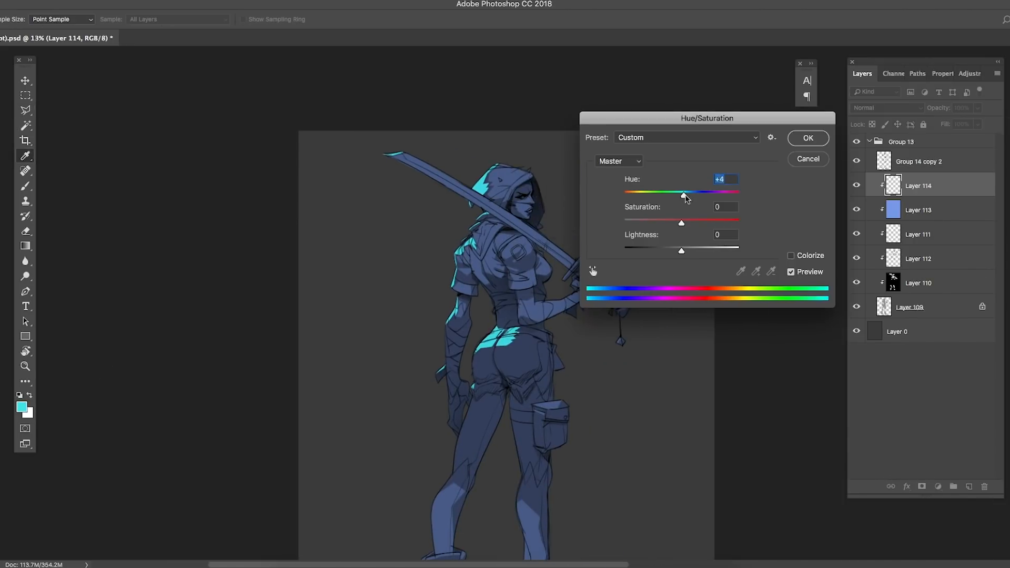
key("Return")
left_click_drag(617, 282, 590, 236)
- Add a new layer above blue Layer 113 and choose a muted brown as the foreground colour
left_click(918, 210)
left_click(968, 486)
left_click(22, 407)
left_click(773, 295)
left_click_drag(772, 295, 773, 298)
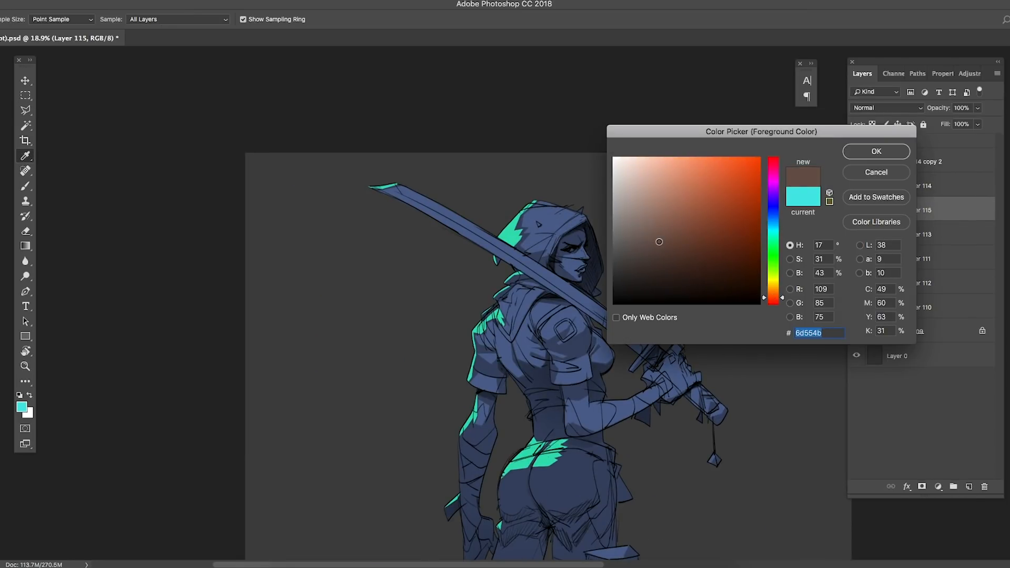
left_click(850, 151)
- Add another layer directly above Layer 113 and outline the hood along the sword, leaving out the face
left_click(907, 231)
left_click_drag(562, 198, 621, 221)
left_click(968, 486)
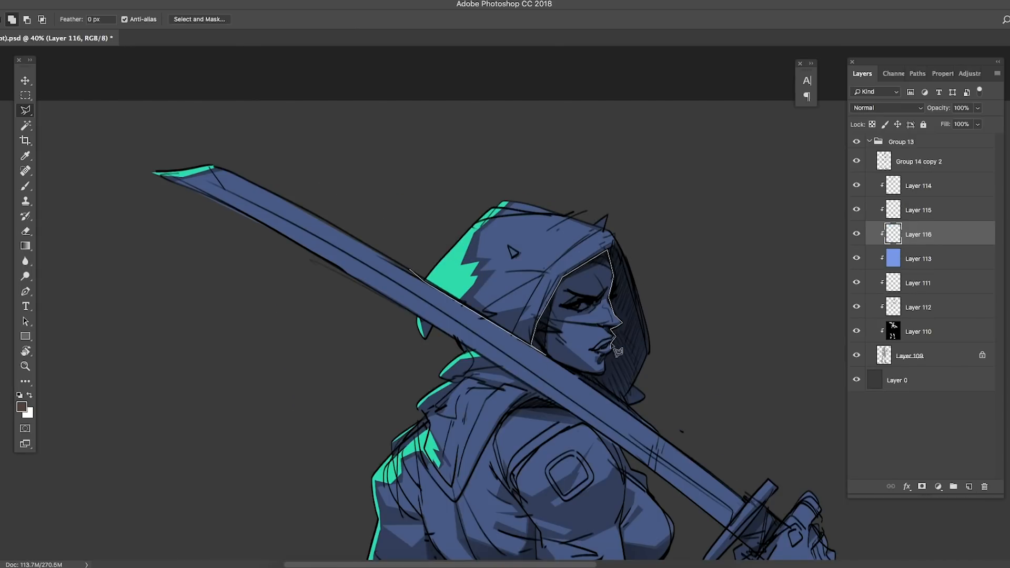
left_click(682, 430)
left_click(707, 255)
left_click(597, 149)
double_click(410, 216)
- Fill the hood selection with brown, deselect, set the layer to Multiply, and compare the figure without it
key("alt+BackSpace")
key("super+d")
left_click(886, 108)
left_click(866, 141)
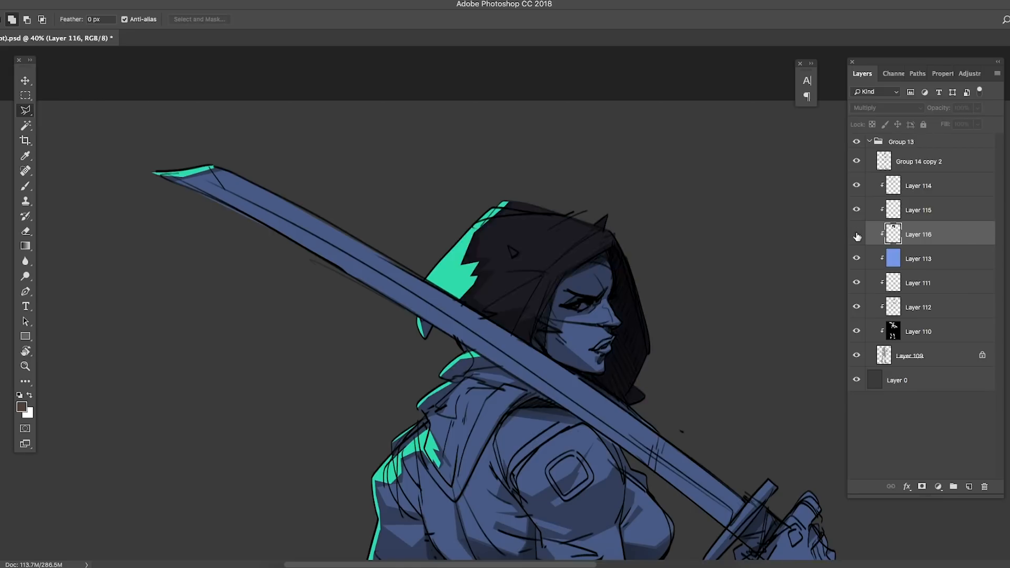
left_click(857, 235)
left_click(856, 234)
- Hide the green highlight Layer 114 and delete the blue Layer 113
left_click(856, 259)
left_click_drag(719, 206, 690, 200)
left_click_drag(856, 185, 856, 209)
left_click_drag(746, 215, 686, 224)
left_click_drag(892, 259, 983, 486)
left_click_drag(725, 225, 874, 234)
left_click_drag(598, 200, 689, 204)
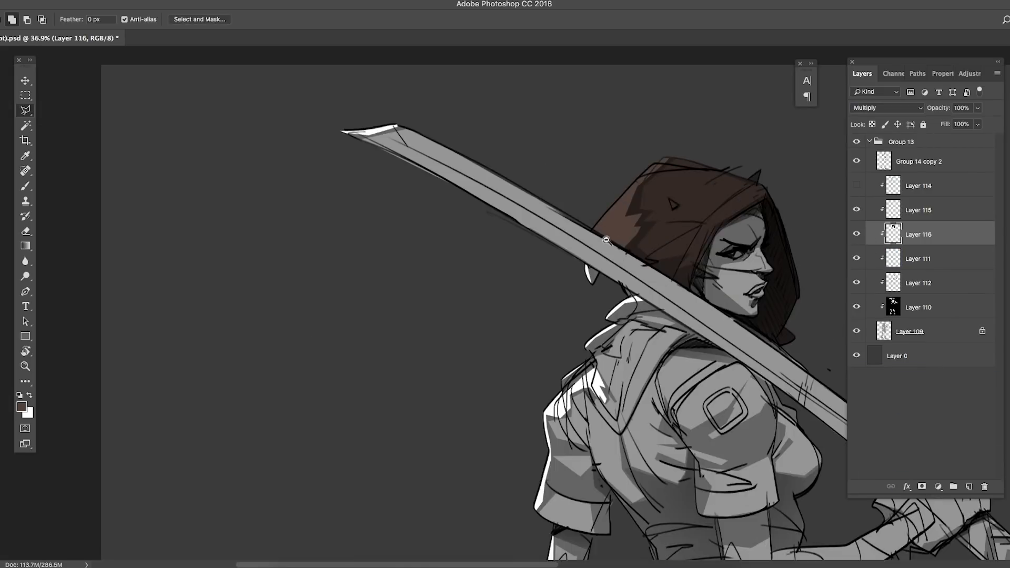
- Outline the hood's tip below the sword blade, fill it with the same brown, and deselect
left_click_drag(602, 241, 627, 241)
double_click(617, 292)
key("alt+BackSpace")
key("super+d")
left_click_drag(644, 276, 573, 276)
- Outline the cropped shirt's hem, the near sleeve's edge and the chest up towards the sword with straight lasso segments
left_click_drag(664, 363, 747, 363)
left_click(602, 449)
left_click(659, 398)
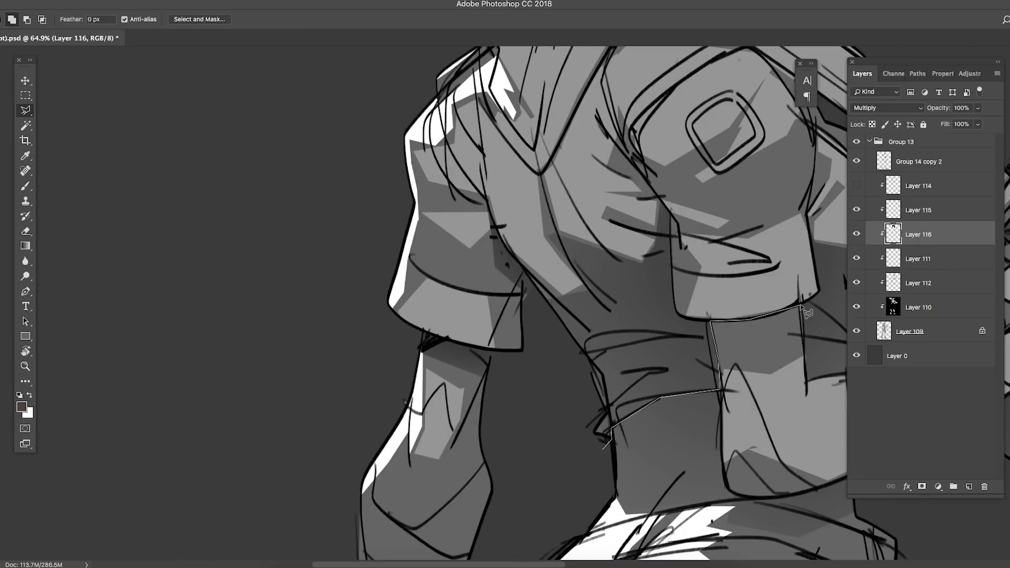
left_click_drag(800, 306, 634, 349)
left_click(638, 378)
left_click(641, 424)
left_click(664, 418)
left_click_drag(752, 326, 727, 433)
left_click(652, 258)
left_click_drag(590, 214, 666, 345)
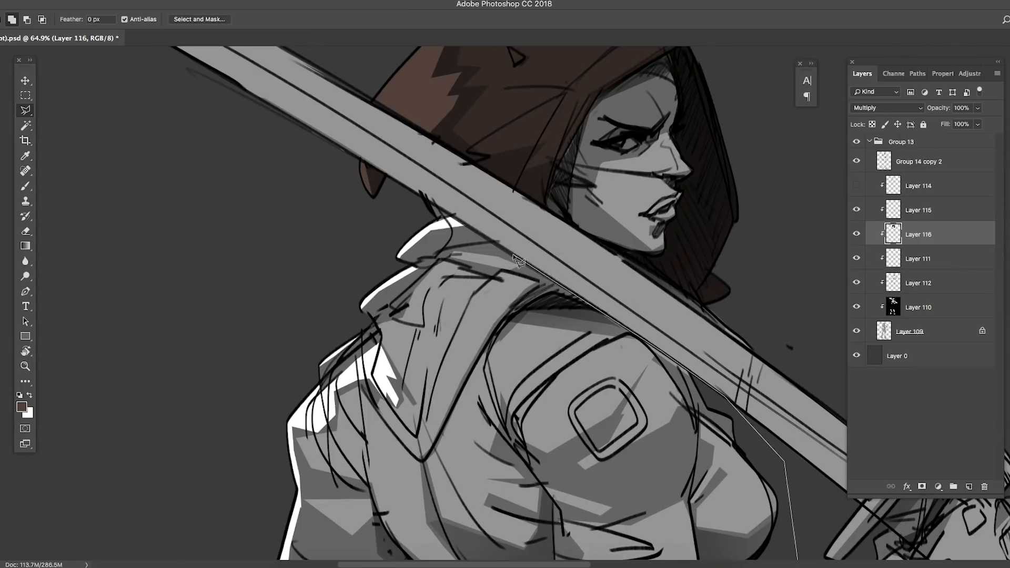
- Close the outline around the shirt's shoulder and far sleeve, fill it with the hood's brown on Layer 116, and deselect
left_click_drag(200, 457, 338, 282)
left_click(492, 455)
left_click_drag(545, 467, 499, 368)
left_click(582, 460)
key("alt+BackSpace")
key("super+d")
left_click_drag(569, 285, 532, 263)
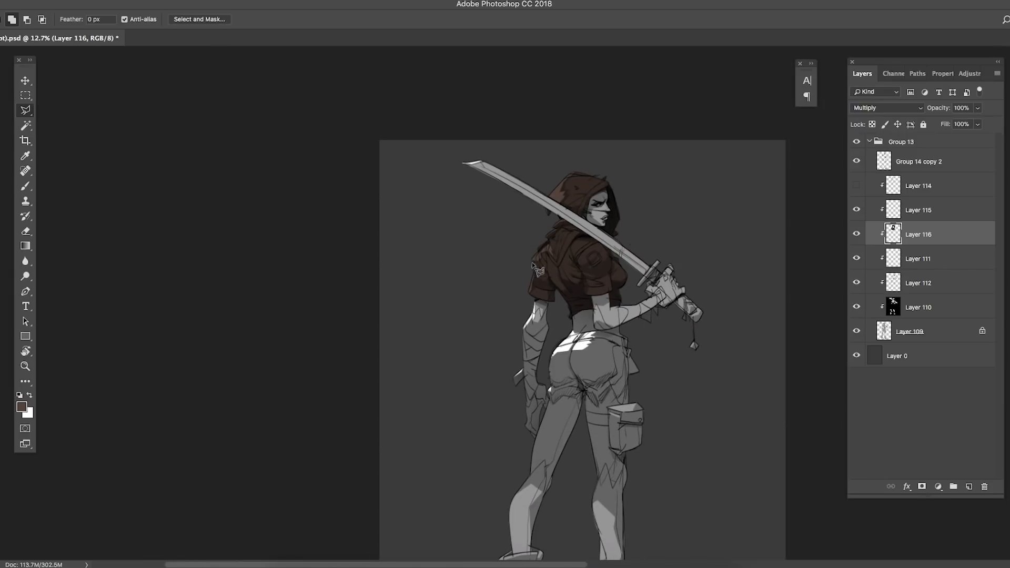
- Add a layer directly below Layer 116, set it to Multiply, and choose a warm skin tone as the foreground colour
left_click_drag(572, 216, 594, 217)
left_click(968, 486, "super")
left_click(886, 108)
left_click(873, 139)
left_click(22, 407)
left_click(661, 187)
key("Return")
- Outline the face inside the hood with the polygonal lasso
left_click_drag(525, 190, 591, 190)
left_click(493, 160)
left_click(384, 223)
left_click(324, 330)
left_click(536, 200, "super")
- Outline the hanging arm from the sleeve edge down to the hand
left_click_drag(547, 231, 515, 232)
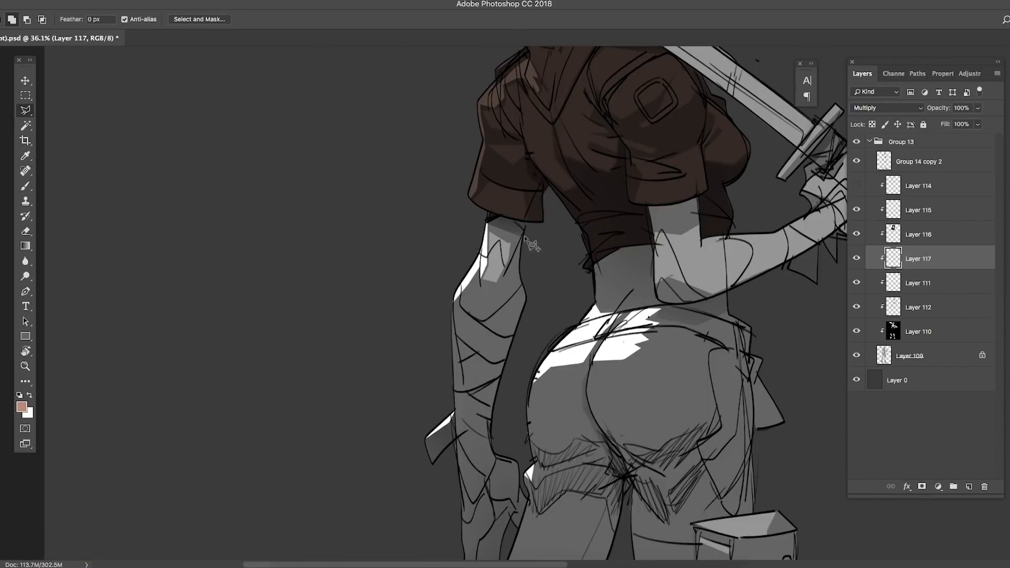
left_click(536, 223)
left_click(494, 215)
left_click(469, 206)
left_click(405, 348)
left_click_drag(405, 352, 410, 199)
left_click(405, 412)
left_click(535, 342)
left_click(514, 242)
- Close the arm selection, fill the selected skin areas with the skin tone, and deselect
left_click(562, 135, "super")
mouse_move(658, 58)
left_mouse_down()
mouse_move(482, 232)
mouse_move(447, 235)
left_mouse_up()
key("alt+BackSpace")
key("super+d")
- Lighten and slightly desaturate the skin with Hue/Saturation, using about hue -1, saturation -15 and lightness +27
key("super+u")
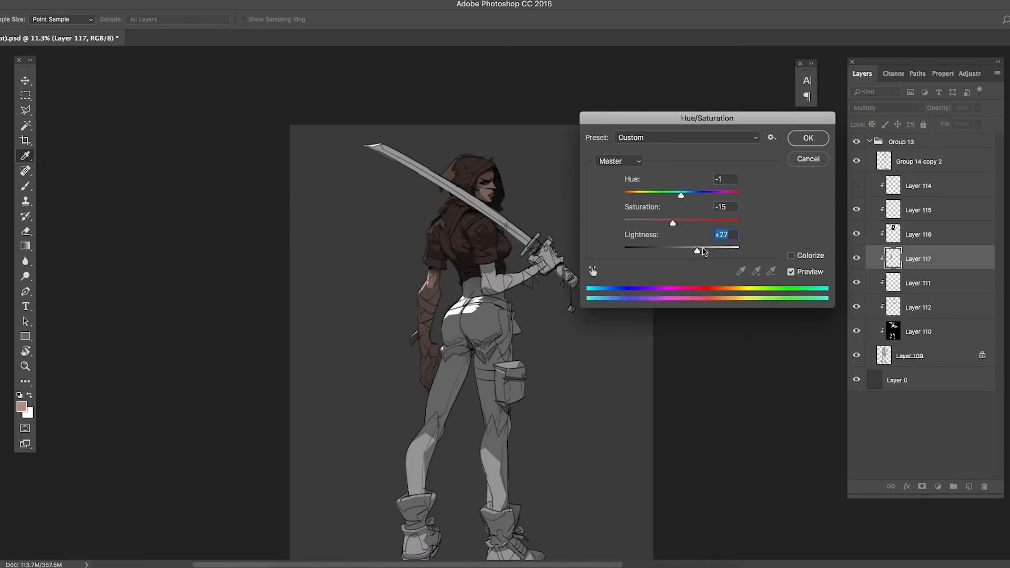
left_click_drag(476, 171, 557, 174)
left_click_drag(584, 219, 463, 233)
left_click(808, 138)
- Sample the adjusted skin colour and outline the bare waist together with the sword arm and its hand
left_click_drag(447, 271, 504, 272)
left_click(496, 272, "alt")
key("l")
left_click_drag(474, 316, 441, 317)
left_click_drag(543, 315, 577, 315)
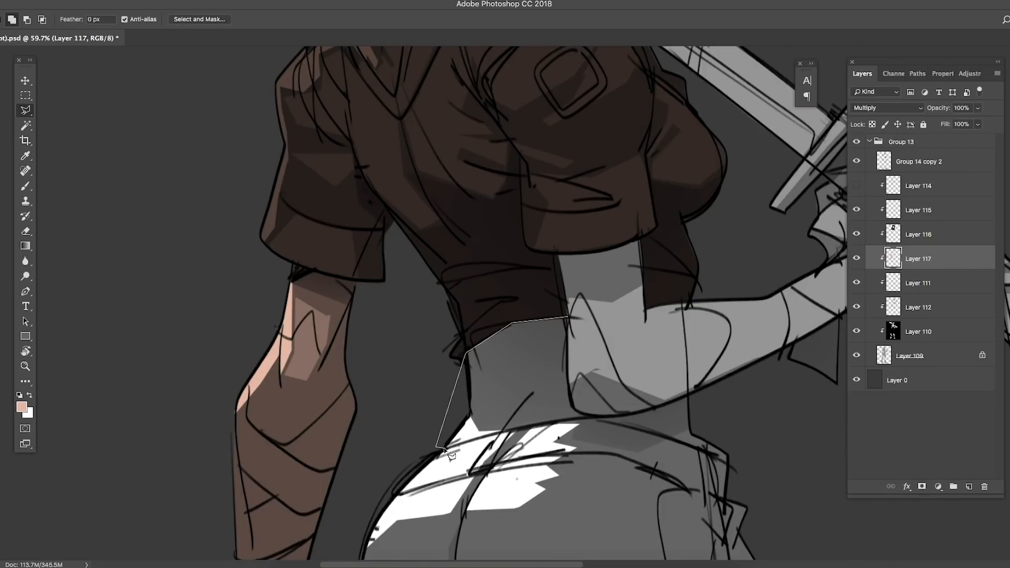
left_click(721, 383)
left_click_drag(722, 382, 508, 463)
left_click(643, 434)
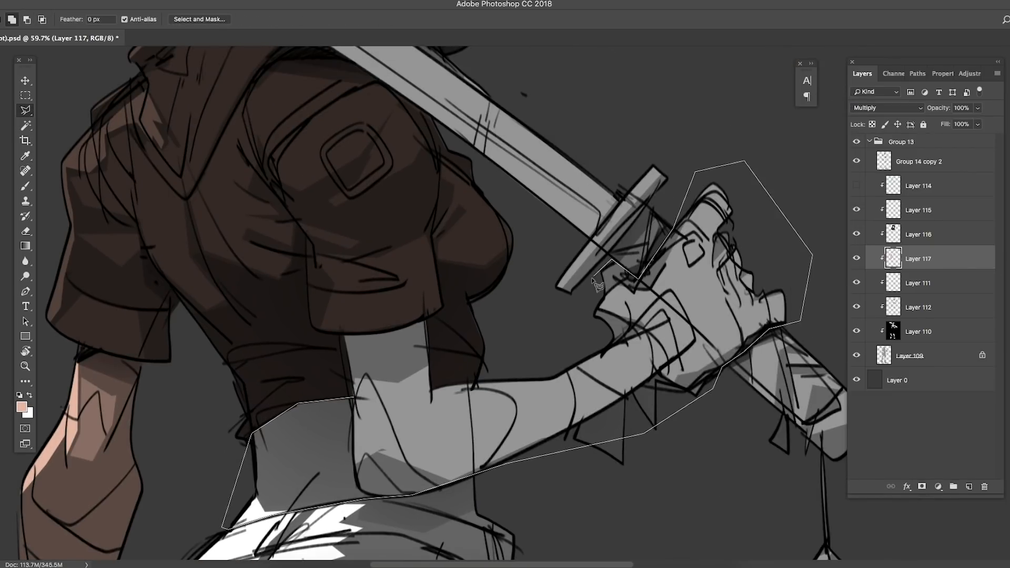
left_click(353, 399)
- Fill the waist and sword arm with the skin colour, then outline and fill the remaining waist area below the elbow
key("alt+BackSpace")
key("super+d")
left_click_drag(363, 421, 308, 421)
left_click_drag(339, 478, 425, 381)
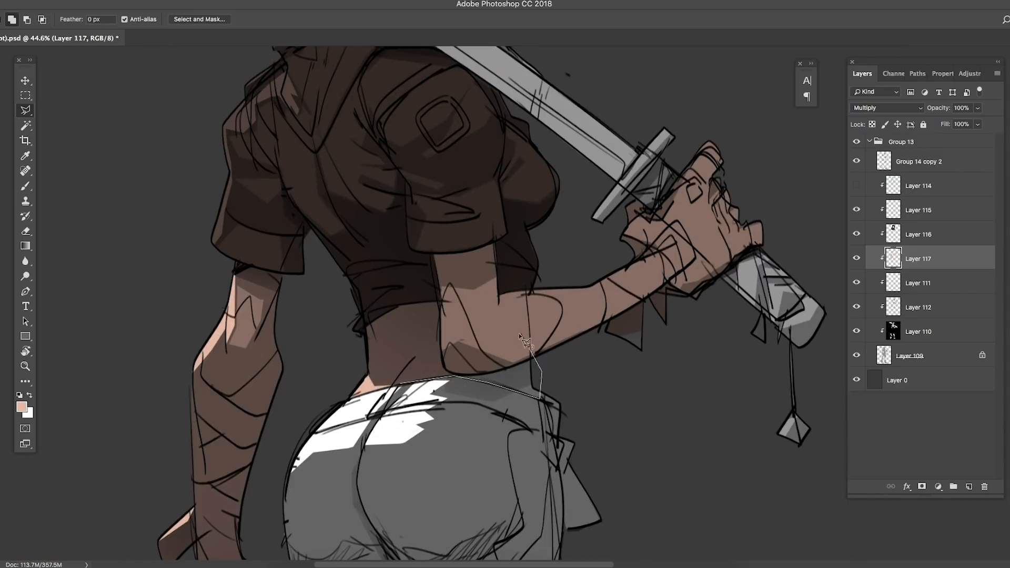
left_click_drag(550, 235, 295, 236)
- Show the highlight Layer 114, try other blend modes, leave it on Linear Dodge (Add), and hide it again
left_click(856, 185)
left_click(917, 186)
left_click(875, 109)
left_click(875, 234)
left_click_drag(621, 181, 509, 183)
left_click(873, 108)
left_click(867, 84)
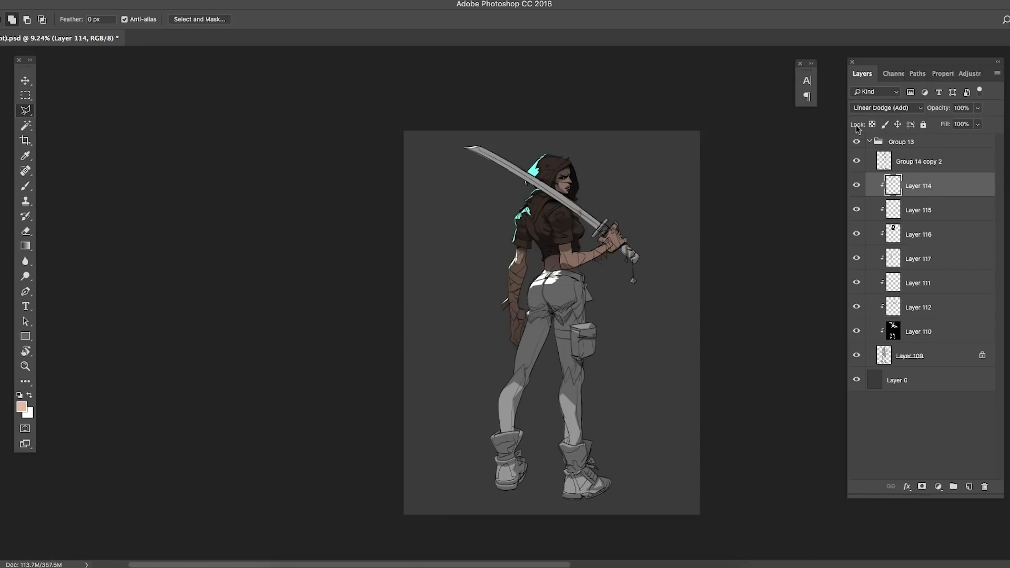
left_click(856, 187)
- Add a layer directly above Layer 117 and choose pale cream #f0e5d8 as the foreground colour
left_click_drag(575, 179, 671, 180)
left_click(916, 210)
left_click(916, 258)
left_click(969, 487)
left_click(22, 407)
left_click(627, 166)
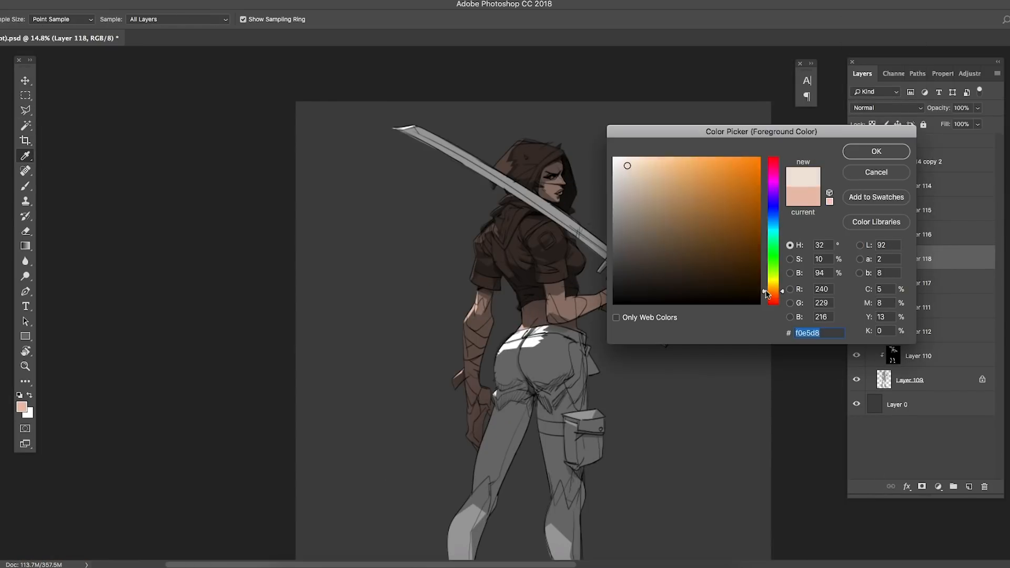
left_click(875, 152)
- Outline the wrapped forearm of the hanging arm with straight lasso segments
left_click_drag(599, 269, 558, 269)
left_click_drag(408, 195, 473, 195)
left_click(398, 207)
left_click(449, 268)
left_click_drag(560, 267, 540, 36)
left_click(491, 226)
left_click(476, 290)
left_click(436, 387)
- Fill the forearm wrap with the cream colour, set Layer 118 to Multiply, and deselect
key("alt+BackSpace")
left_click(874, 108)
left_click(866, 140)
key("super+d")
- Strongly desaturate and darken the forearm wrap's colour with Hue/Saturation
key("super+u")
left_click_drag(681, 223, 625, 223)
mouse_move(681, 251)
left_mouse_down()
mouse_move(697, 250)
mouse_move(692, 263)
mouse_move(604, 277)
mouse_move(631, 280)
left_mouse_up()
left_click(807, 138)
- Load the wrap on Layer 118 as a selection, delete the skin colour beneath it on Layer 117, and deselect
left_click(893, 259, "super")
left_click(916, 283)
key("BackSpace")
key("super+d")
- Raise the wrap's saturation to about +100 and lightness to +28 with Hue/Saturation, and darken it slightly in a second adjustment
left_click(916, 259)
key("super+u")
left_click_drag(681, 223, 739, 223)
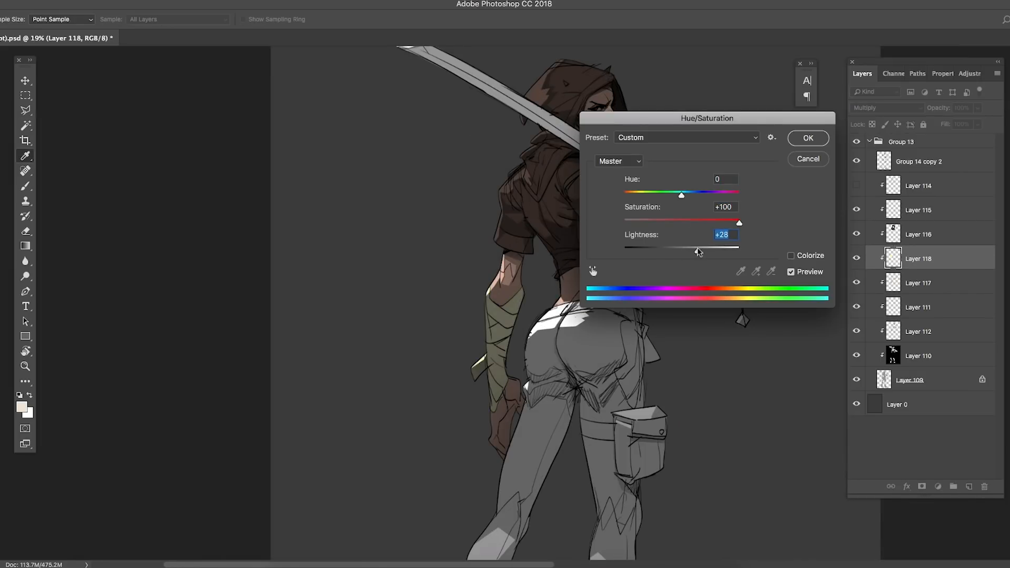
left_click(808, 138)
left_click_drag(570, 358, 549, 357)
key("super+u")
left_click_drag(681, 251, 667, 250)
left_click(808, 138)
- Try painting the sword arm's forearm wrap on Layer 118 with a brush in the grey-beige wrap colour
mouse_move(570, 326)
left_mouse_down()
mouse_move(533, 297)
mouse_move(631, 288)
mouse_move(587, 315)
left_mouse_up()
key("b")
right_click(696, 247)
left_click(748, 458)
left_click_drag(762, 277, 766, 277)
left_click_drag(637, 287, 676, 267)
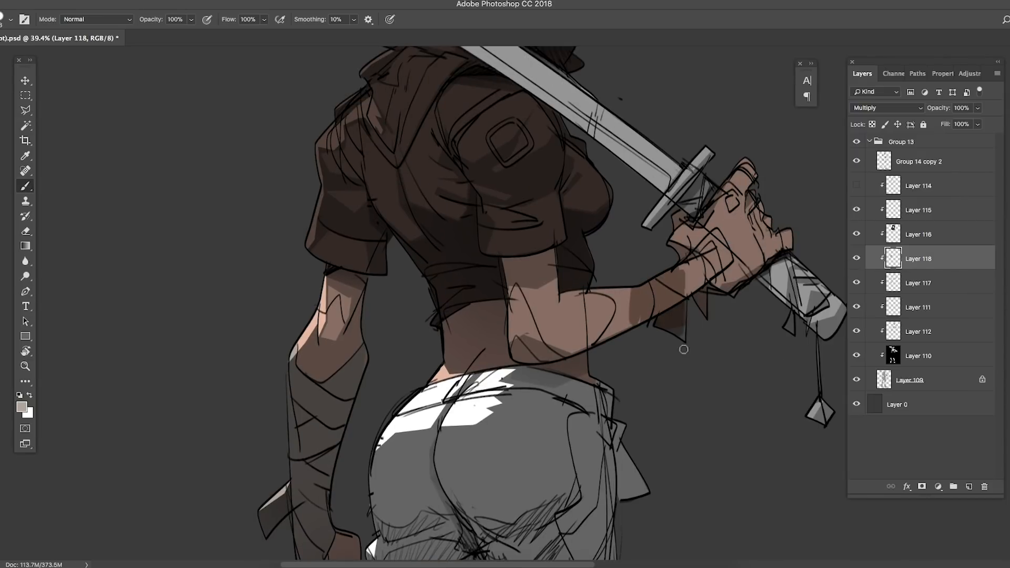
- Outline the wrapped forearm and hand of the sword arm with the polygonal lasso
key("l")
left_click_drag(590, 267, 618, 267)
left_click(578, 301)
left_click(580, 406)
left_click(712, 411)
left_click_drag(724, 402, 547, 439)
left_click(664, 402)
left_click(682, 322)
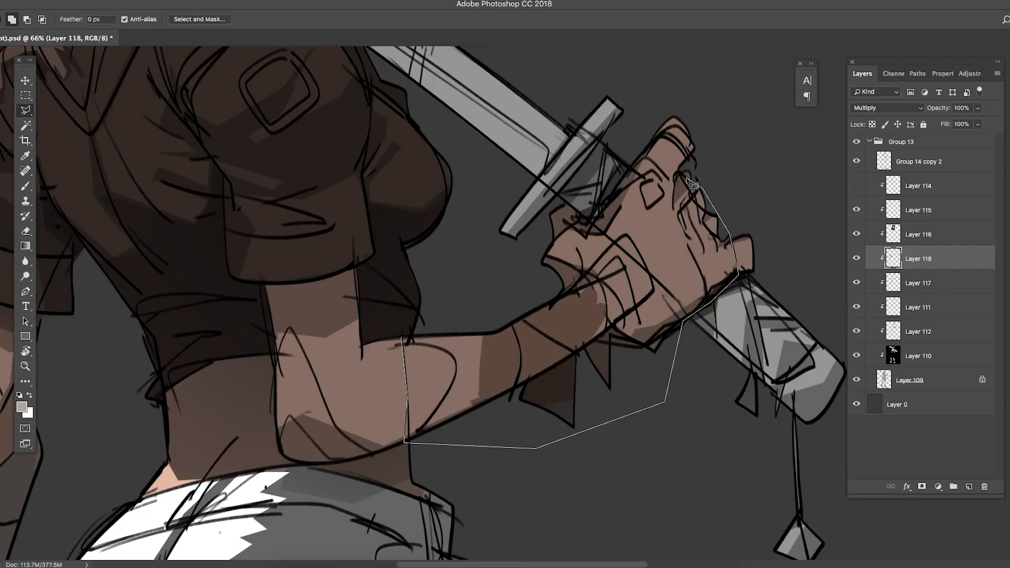
- Outline the elbow wrap, fill the sword arm's wraps with grey-beige, and clear the skin colour beneath them on Layer 117
left_click(314, 375)
left_click(335, 427)
left_click(372, 453)
left_click(337, 461)
left_click(327, 456)
left_click(290, 415)
left_click(279, 440)
left_click(275, 367)
scroll(573, 236, "down", 5)
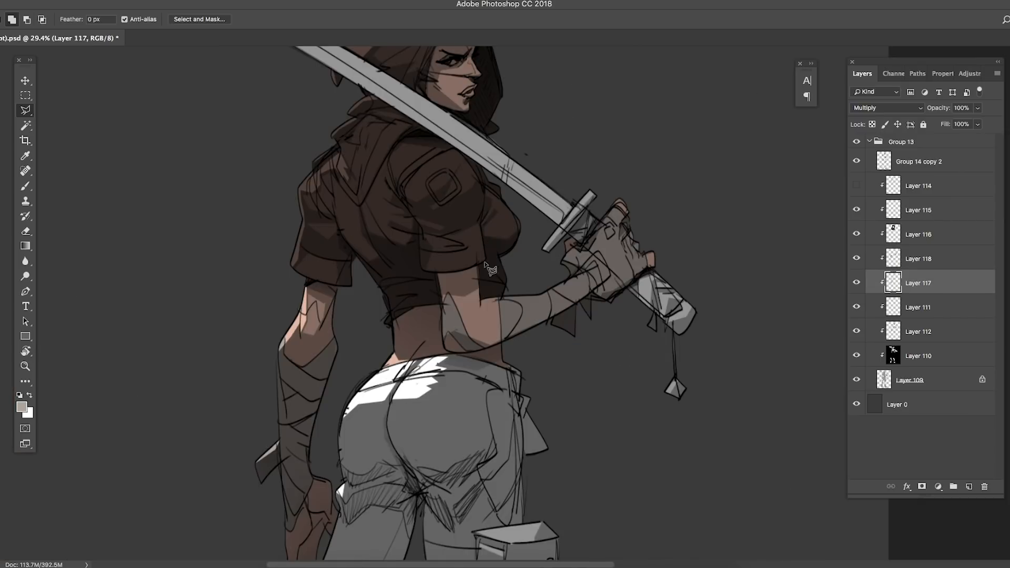
- Add a new layer directly above Layer 111 and set its blend mode to Multiply
left_click_drag(689, 237, 806, 226)
left_click(882, 310)
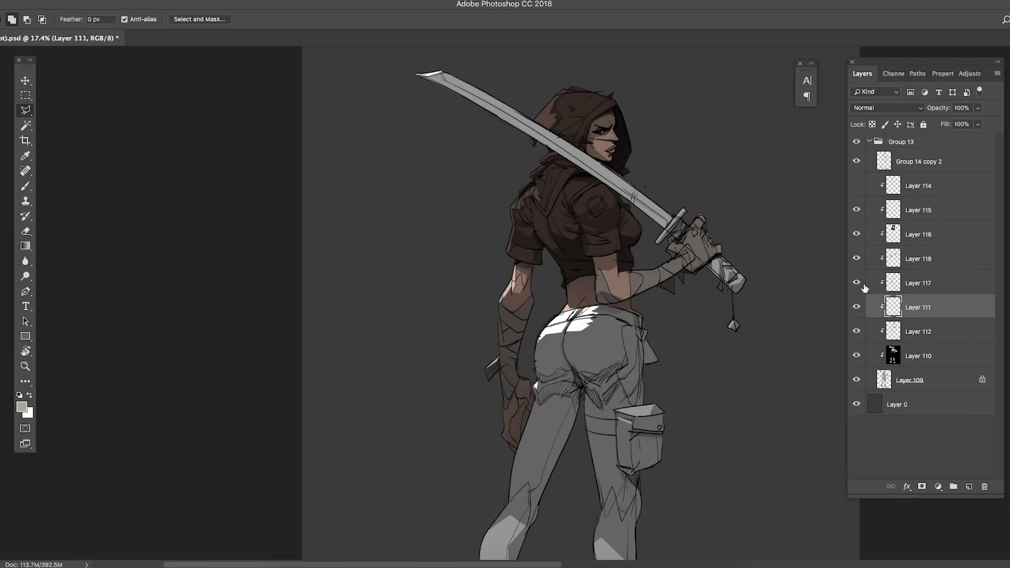
left_click(968, 487)
left_click(887, 107)
left_click(880, 140)
- Outline the trousers, thigh pouch and boots loosely, following the waistline and avoiding the hanging arm
mouse_move(652, 321)
left_mouse_down()
mouse_move(656, 242)
mouse_move(646, 241)
left_mouse_up()
left_click_drag(631, 294, 652, 200)
left_click(500, 415)
left_click(544, 520)
left_click(737, 498)
double_click(654, 153)
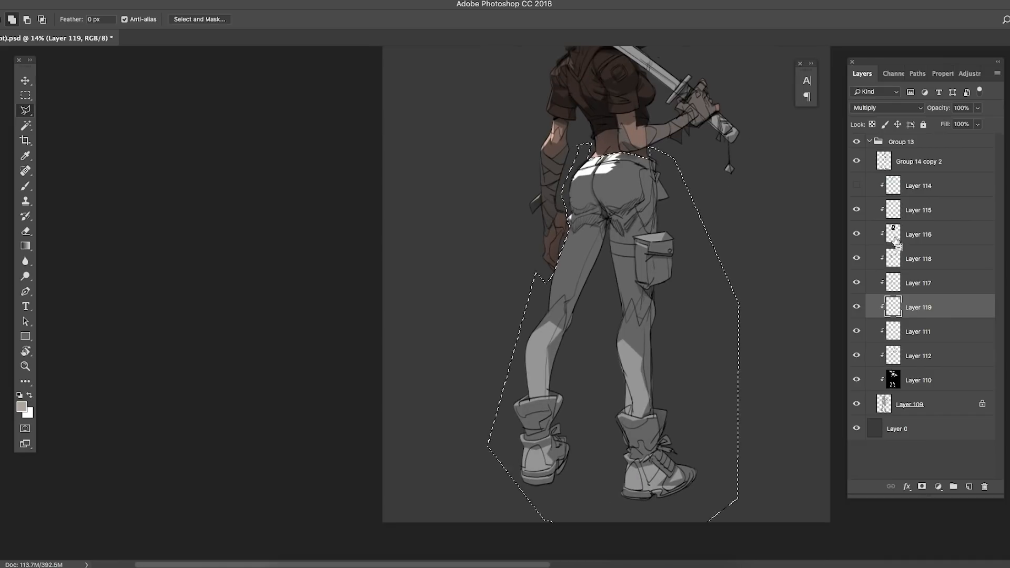
- Choose dark blue-grey #434850, fill the trousers and boots selection with it, and deselect
left_click(22, 407)
left_click(772, 216)
left_click(876, 151)
key("alt+BackSpace")
key("super+d")
scroll(565, 311, "down", 3)
- Choose a more muted dark grey, restore the leg selection to refill the trousers and boots with it, and deselect
left_click(22, 407)
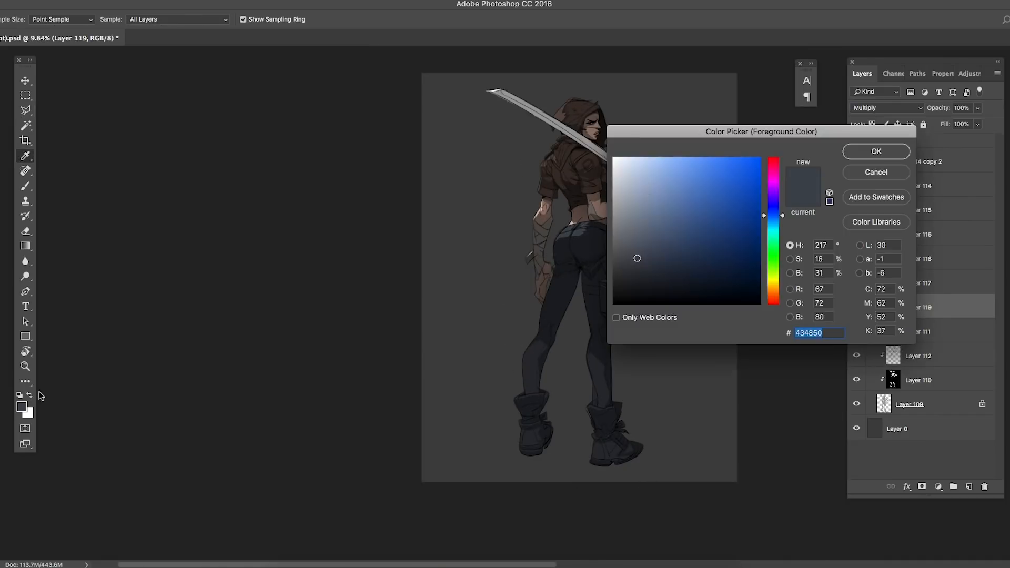
left_click(869, 149)
key("super+z")
key("alt+BackSpace")
key("super+d")
scroll(590, 206, "down", 3)
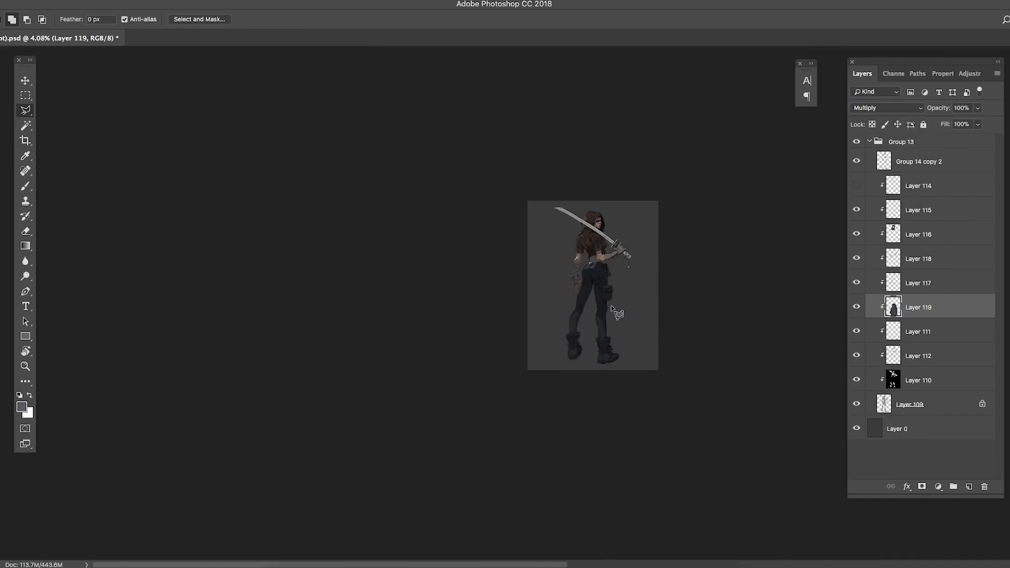
- Outline the rear boot loosely, fill it with a lighter muted grey than the trousers, and deselect
scroll(578, 305, "up", 8)
left_click(500, 280)
left_click(436, 306)
left_click(660, 421)
key("alt+BackSpace")
key("super+d")
- Outline the front boot along its upper cuff and around the sole, and fill it with the same grey
left_click_drag(582, 345, 366, 350)
left_click(511, 291)
left_click(511, 335)
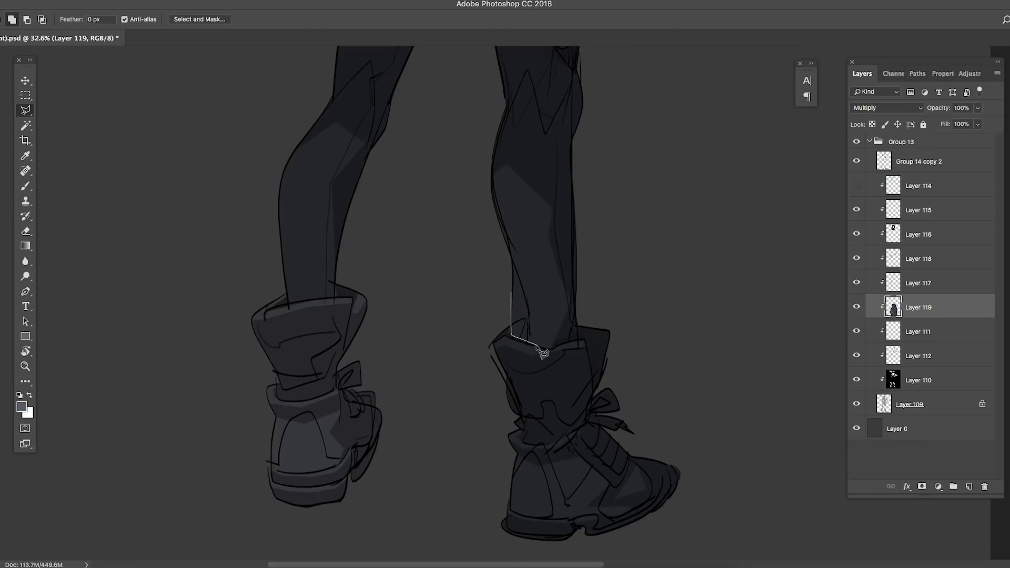
left_click(579, 316)
left_click(630, 302)
left_click(723, 446)
left_click_drag(715, 543, 701, 487)
left_click(564, 528)
left_click(448, 473)
left_click(470, 209)
key("alt+BackSpace")
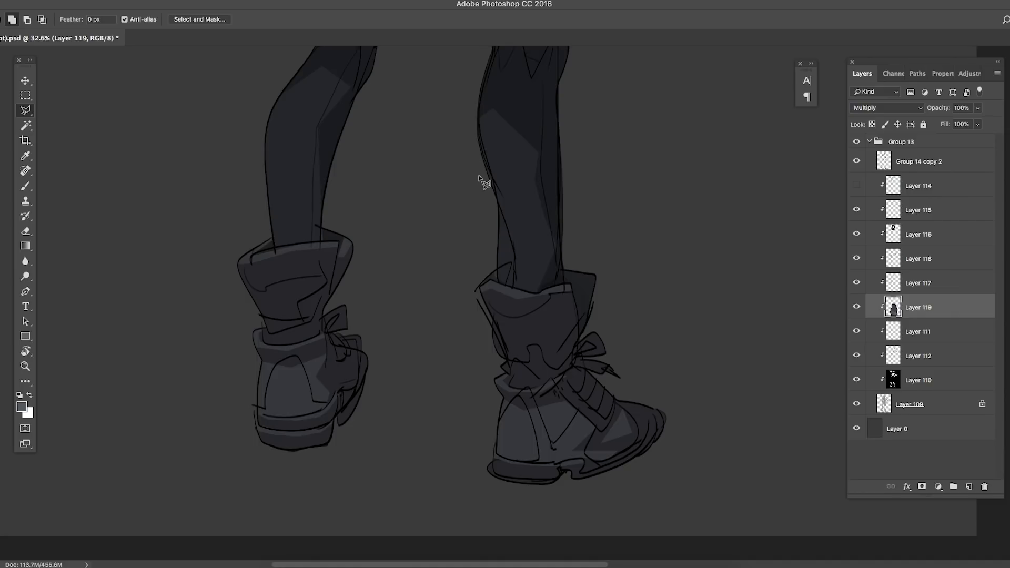
- Outline the thigh pouch and its leg strap with straight-edged lasso segments
scroll(525, 226, "down", 8)
scroll(557, 303, "up", 5)
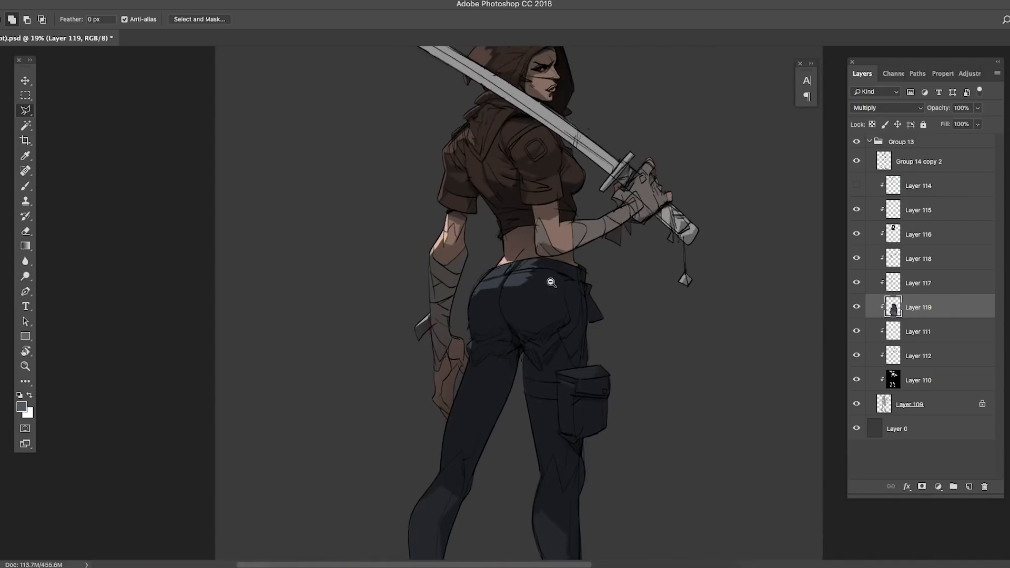
scroll(687, 378, "down", 8)
scroll(573, 332, "up", 6)
left_click(511, 311)
left_click(505, 305)
left_click(588, 292)
left_click(662, 272)
left_click(722, 379)
mouse_move(670, 517)
left_mouse_down()
mouse_move(679, 428)
mouse_move(703, 341)
left_mouse_up()
left_click(712, 326)
left_click(438, 141)
- Fill the pouch selection with a light blue-grey on Layer 120, deselect, and set that layer to Multiply
scroll(520, 343, "down", 6)
left_click(22, 406)
key("alt+BackSpace")
key("super+d")
left_click(887, 108)
- Select everything from Layer 109 up to Layer 114 and put these layers in a group
left_click(917, 356)
left_click(917, 404, "shift")
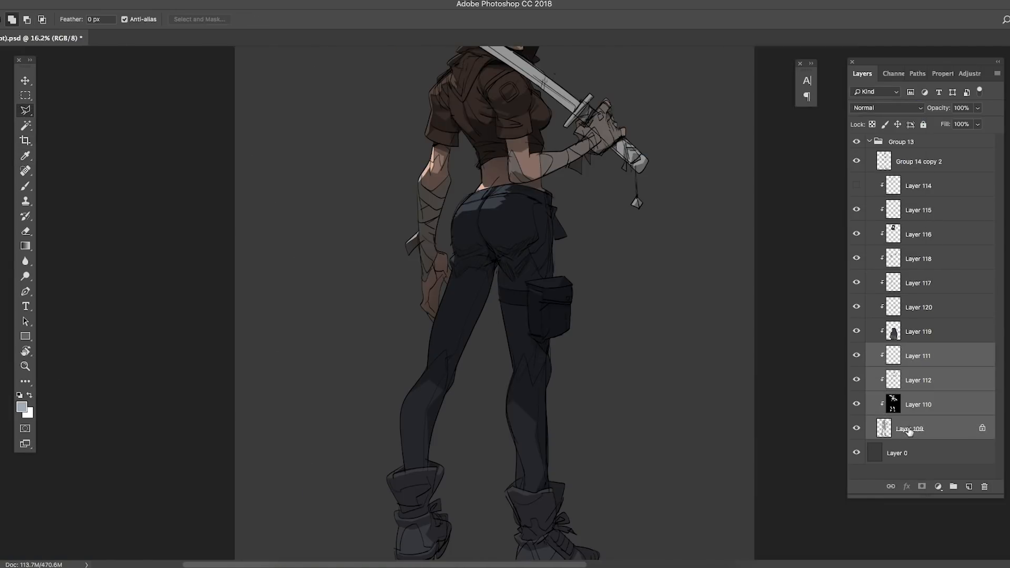
left_click(916, 187, "shift")
key("super+g")
left_click(878, 181)
- Duplicate Layer 109 and group the copy together with all the clipped layers above it
left_click(908, 440)
key("super+j")
left_click(916, 200, "shift")
key("super+g")
left_click(888, 194)
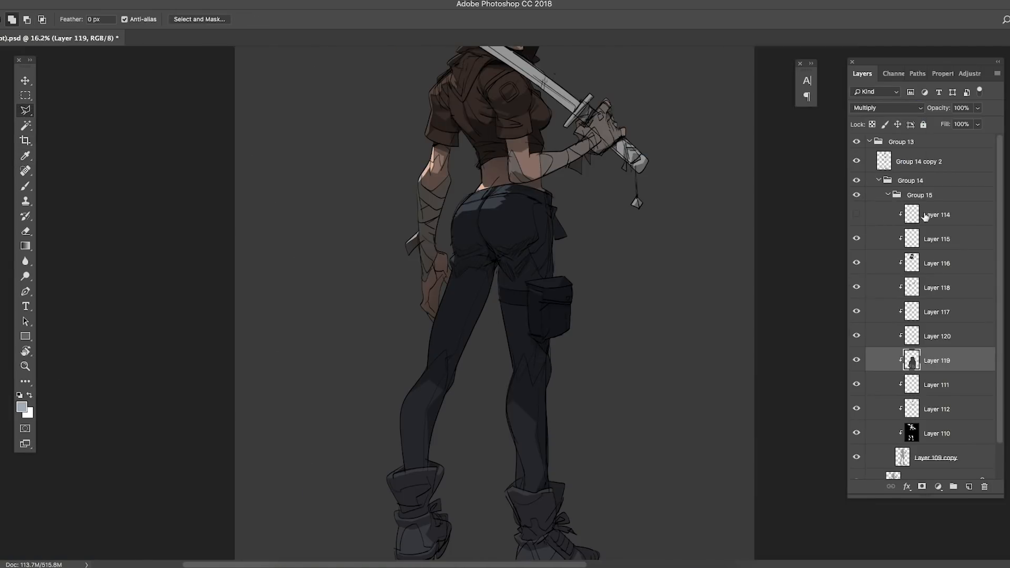
- Group the colour layers from Layer 119 to Layer 114 and move that group below Layer 109 copy
left_click(929, 214, "shift")
key("super+g")
left_click(856, 209)
left_click_drag(917, 211, 913, 313)
left_click(896, 307)
left_click(917, 326)
left_click(856, 254)
left_click(857, 273)
- Set the blend mode of the colour layers in Group 16, down to Layer 119, to Normal
left_click(917, 298)
left_click(921, 345)
left_click(887, 107)
left_click(884, 75)
left_click(931, 373)
left_click(931, 395)
left_click(883, 75)
left_click(929, 419)
left_click(887, 108)
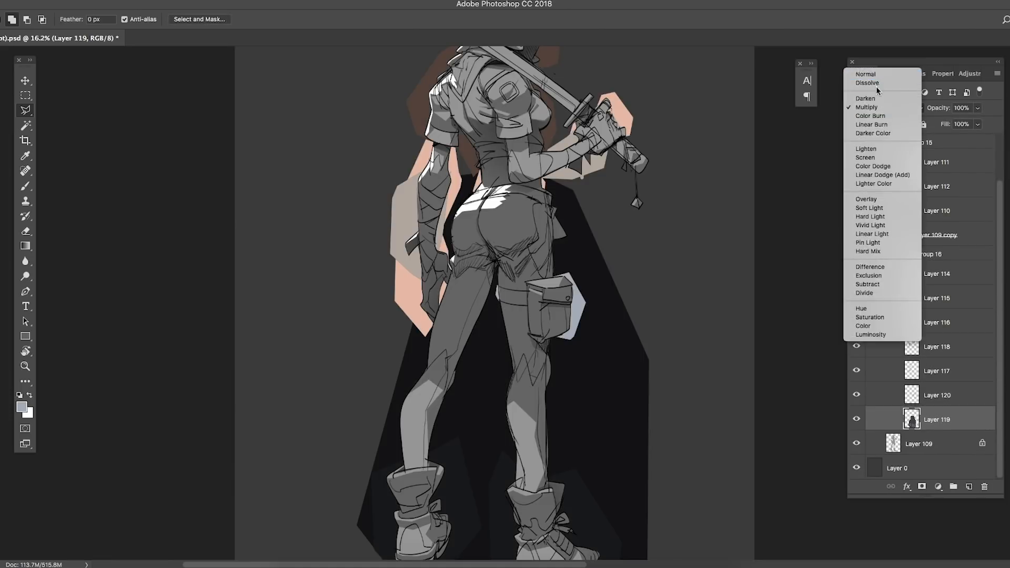
left_click(883, 74)
- Move Layer 109 into the base of Group 16 and clip the colour layers to it one after another
left_click(905, 254)
left_click(930, 425)
left_click_drag(921, 445, 938, 428)
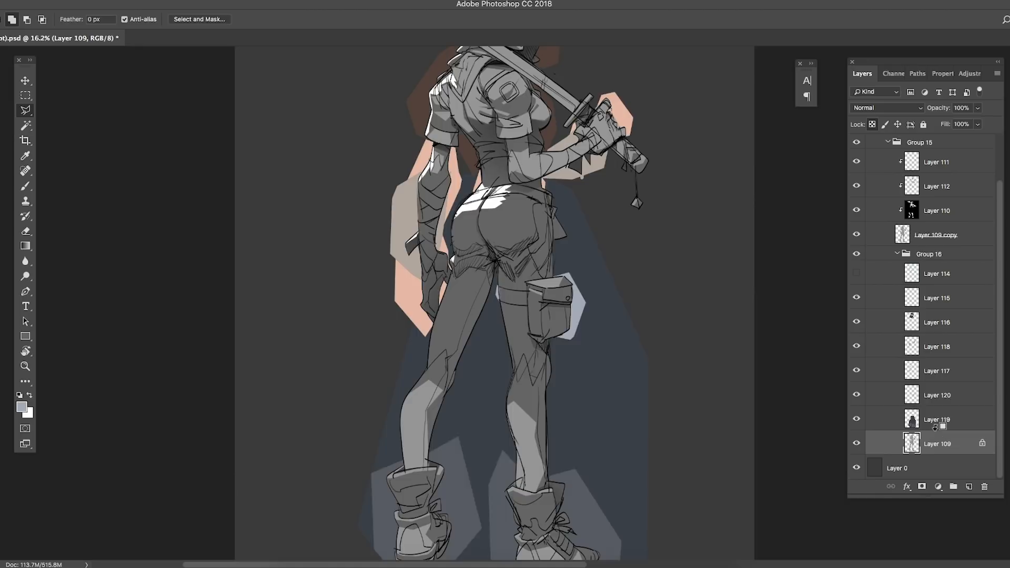
left_click(937, 431, "alt")
left_click(935, 407, "alt")
left_click(933, 382, "alt")
left_click(931, 358, "alt")
left_click(929, 334, "alt")
- Delete the hidden Layer 114 and check the artwork by toggling Group 15 off and on
left_click_drag(915, 273, 984, 486)
left_click(897, 277)
left_click(887, 194)
left_click(856, 195)
left_click(856, 195)
left_click(888, 195)
- Take Groups 15 and 16 out of Group 14, remove Group 14, and set Group 15's blend mode to Multiply
left_click_drag(927, 307, 926, 314)
left_click(887, 194)
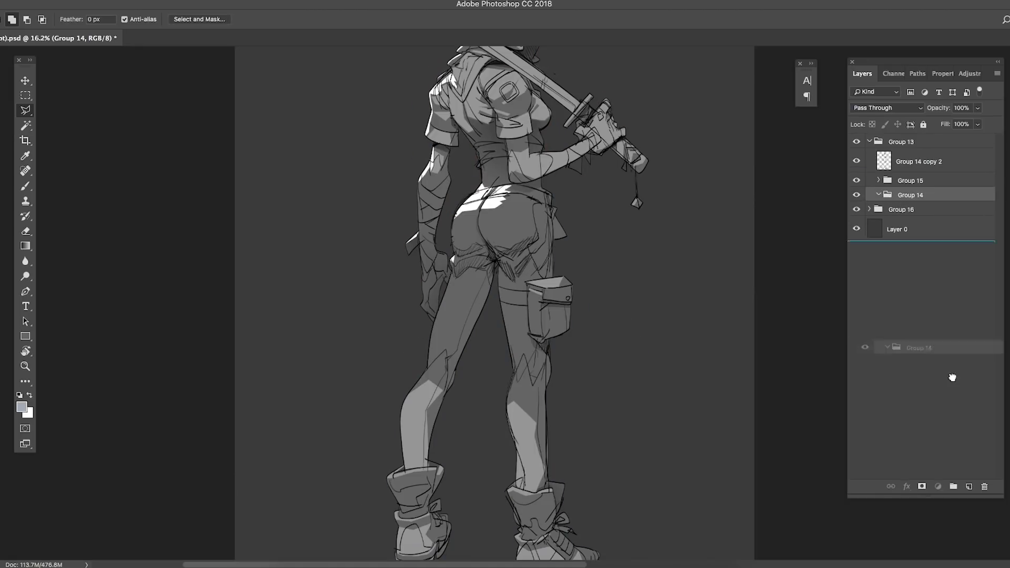
left_click_drag(899, 188, 900, 182)
left_click(887, 107)
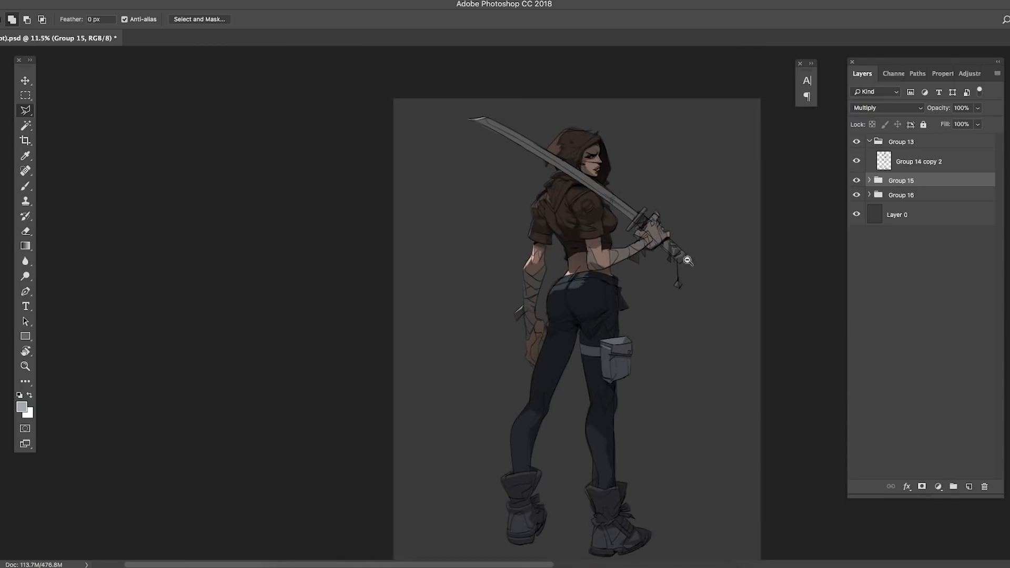
- Recolour the thigh pouch and strap on Layer 120 to a dark olive-brown with Hue/Saturation
left_click(869, 194)
left_click(918, 214)
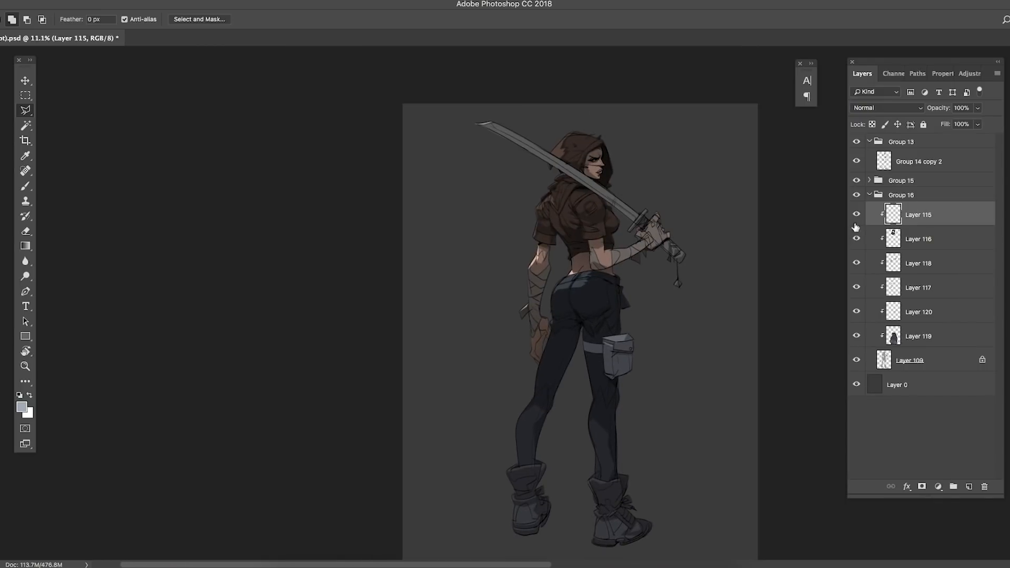
left_click(917, 312)
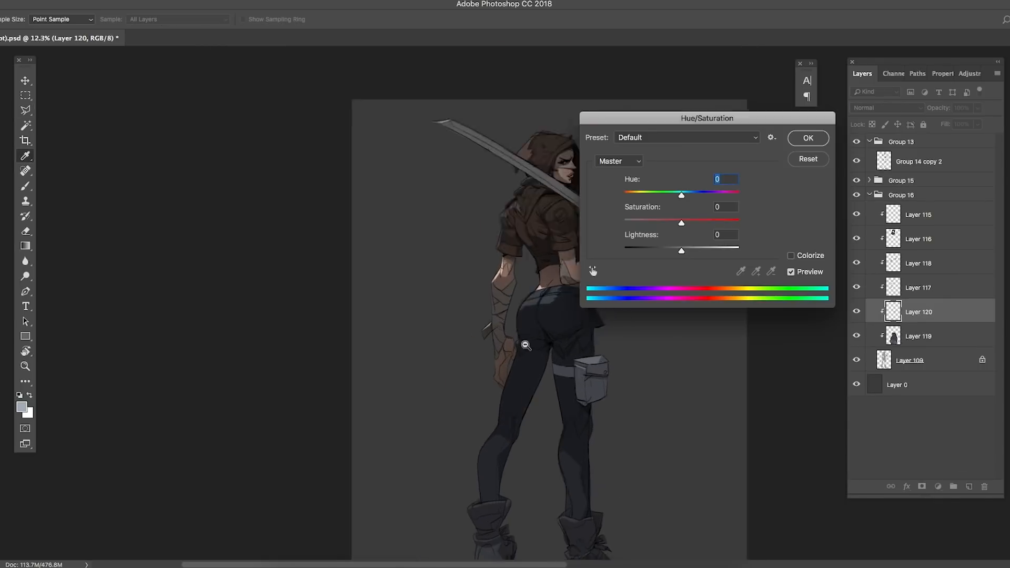
left_click_drag(678, 220, 633, 225)
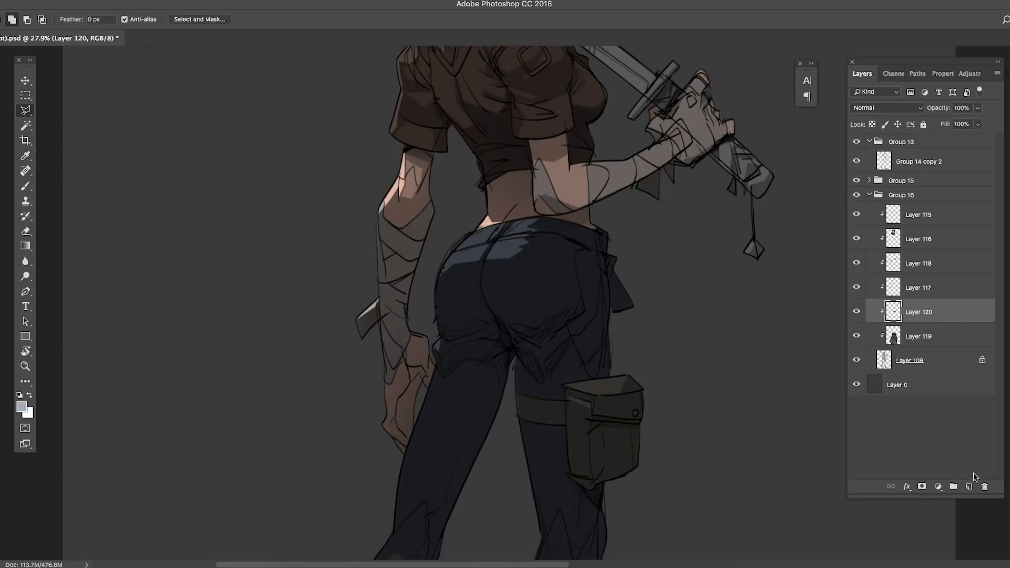
- On a new layer, outline and fill the belt in beige, then set its saturation to -43 and lightness to -18
left_click(968, 486)
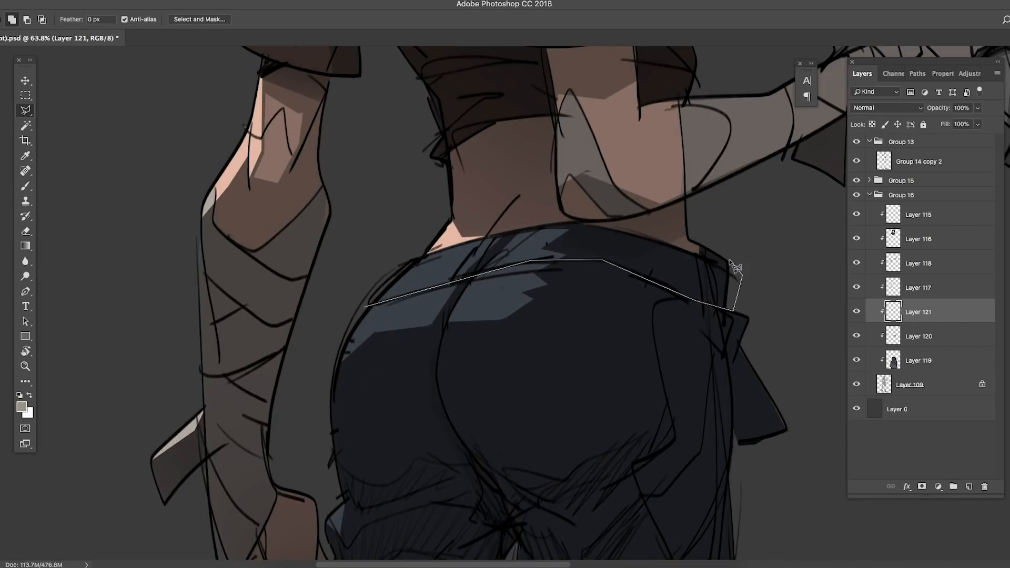
double_click(530, 230)
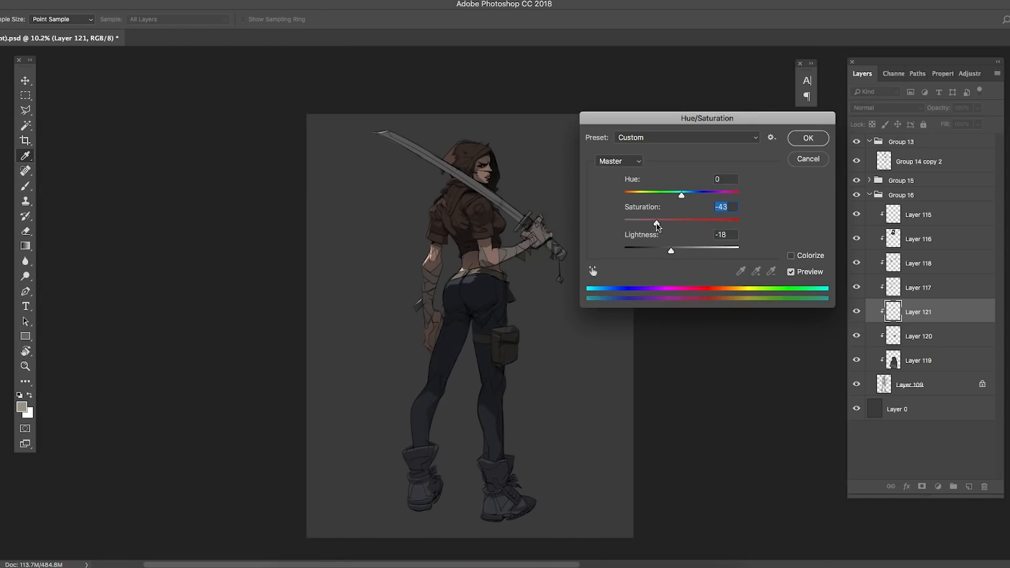
key("Return")
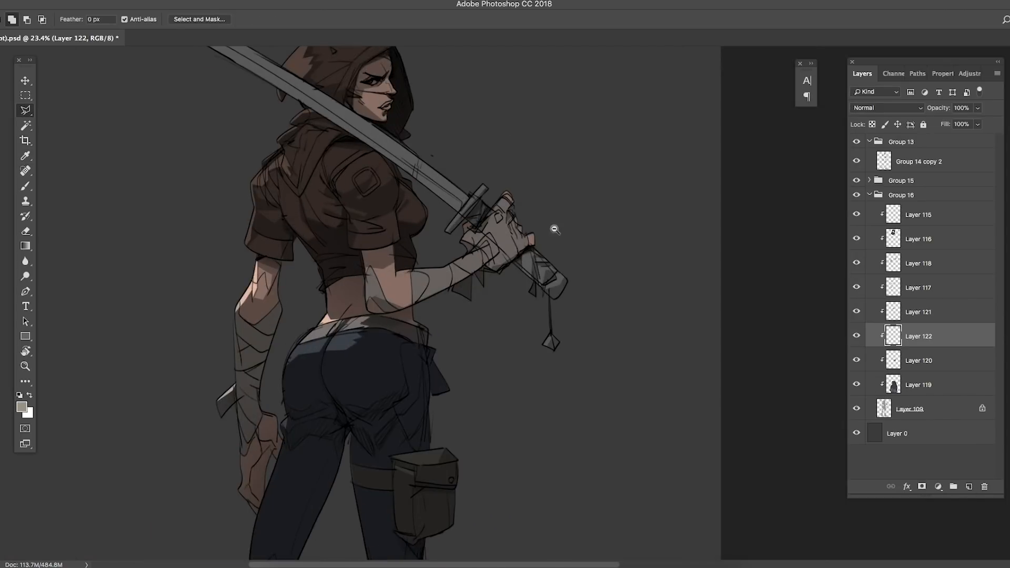
- Start a lasso outline around the sword hilt on Layer 122
left_click(529, 254)
left_click(489, 280)
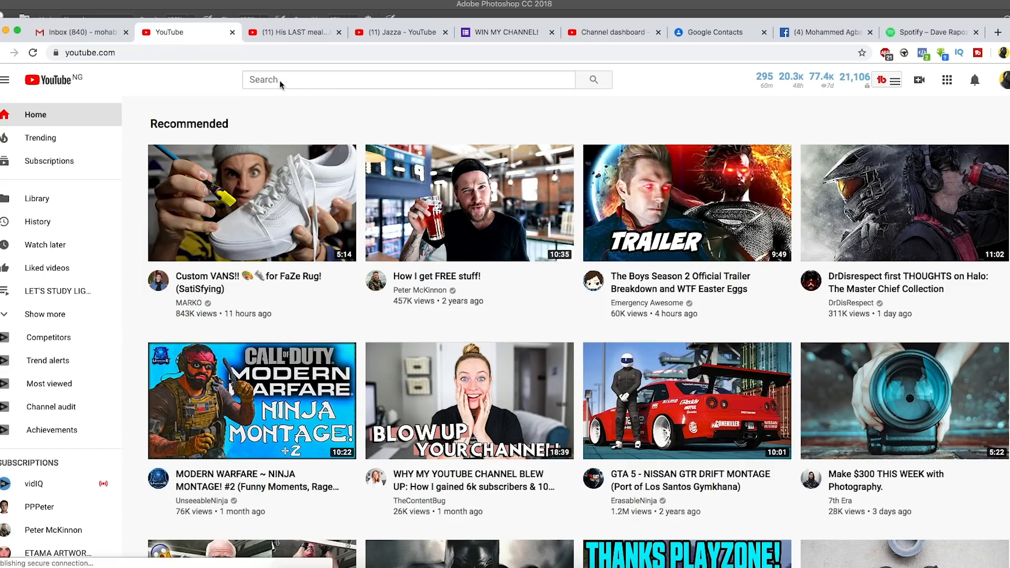
- Switch to YouTube in the browser, search for "sfur", and refine the search with "gta" to pick a video
type("sfur")
key("Return")
left_click(266, 79)
key("BackSpace")
key("BackSpace")
key("BackSpace")
type("fur gta")
key("Return")
left_click(306, 277)
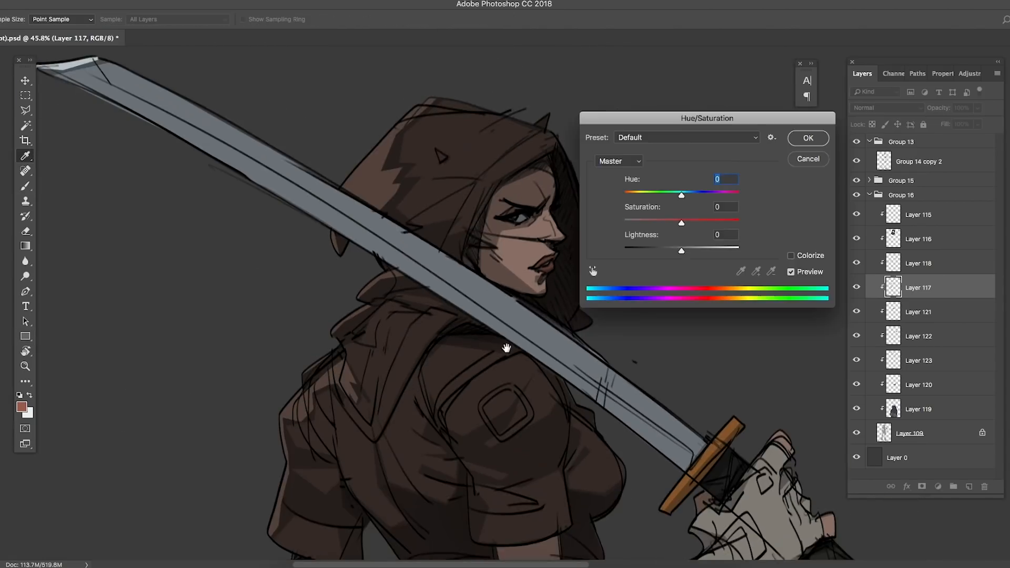
- Adjust the saturation of Layer 117 with Hue/Saturation
left_click_drag(694, 223, 705, 229)
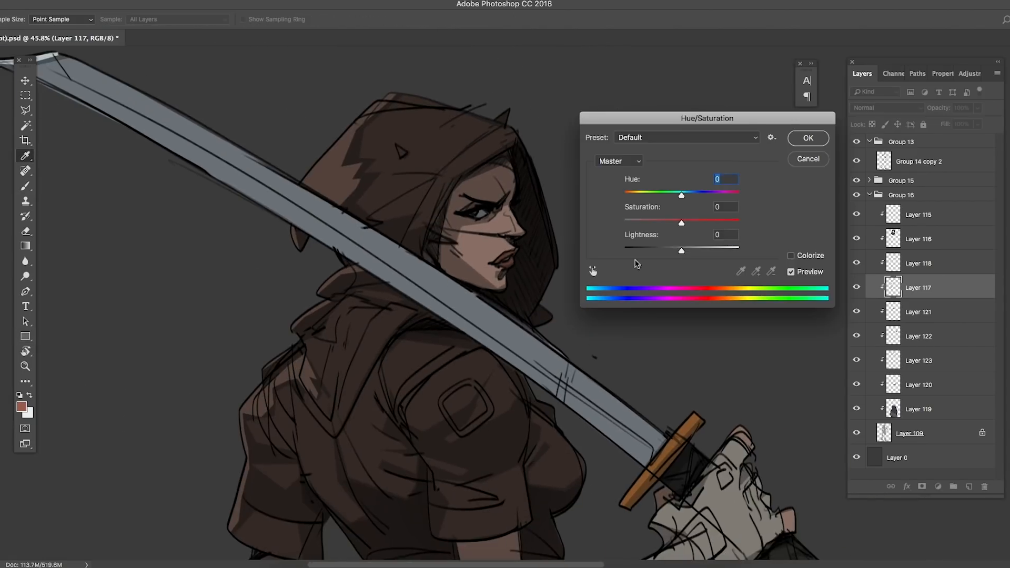
key("Return")
scroll(565, 231, "down", 10)
- Recolour the hood and shirt on Layer 116 to a dark teal-blue with Hue/Saturation
left_click(917, 239)
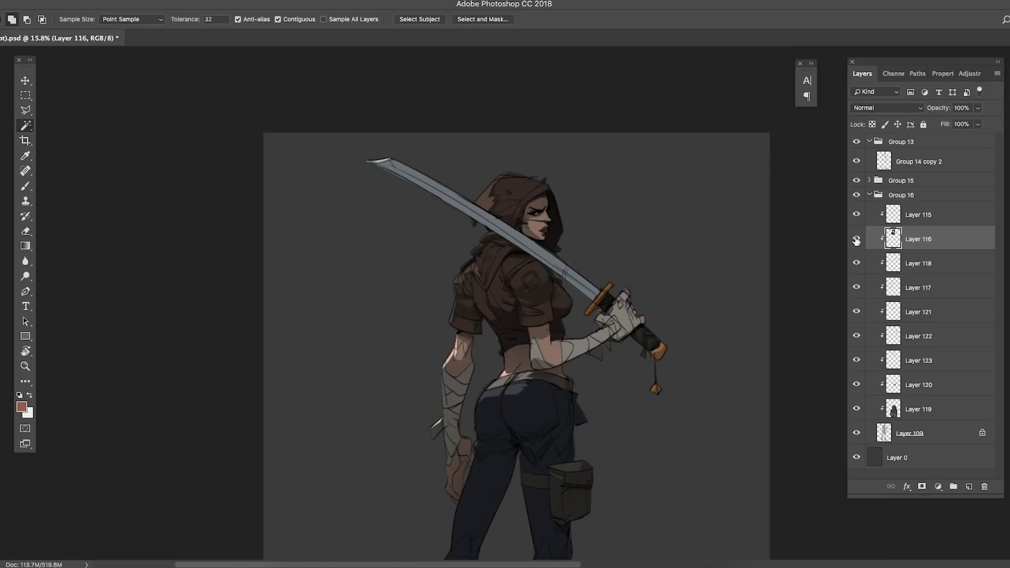
key("super+u")
key("Return")
scroll(514, 198, "up", 6)
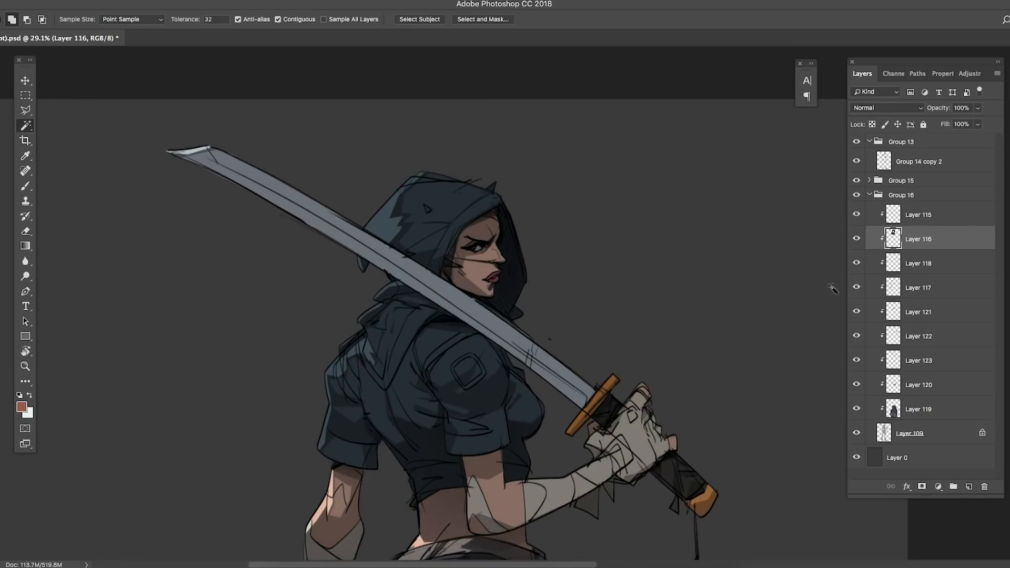
- Add a new layer above Layer 116 and choose a light teal as the painting colour
left_click(969, 486)
left_click(22, 407)
left_click_drag(765, 222, 764, 234)
left_click(680, 206)
key("Return")
- Pick a brush and paint a teal trim along the hood opening and the pointed collar on the back
right_click(490, 229)
left_click(534, 445)
key("Return")
left_click_drag(496, 196, 455, 224)
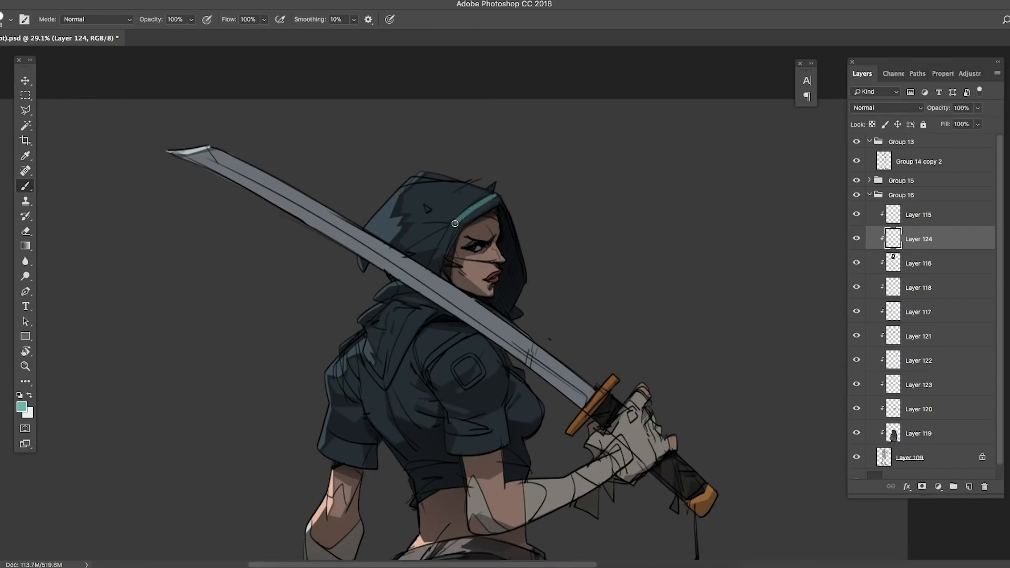
scroll(372, 319, "up", 1)
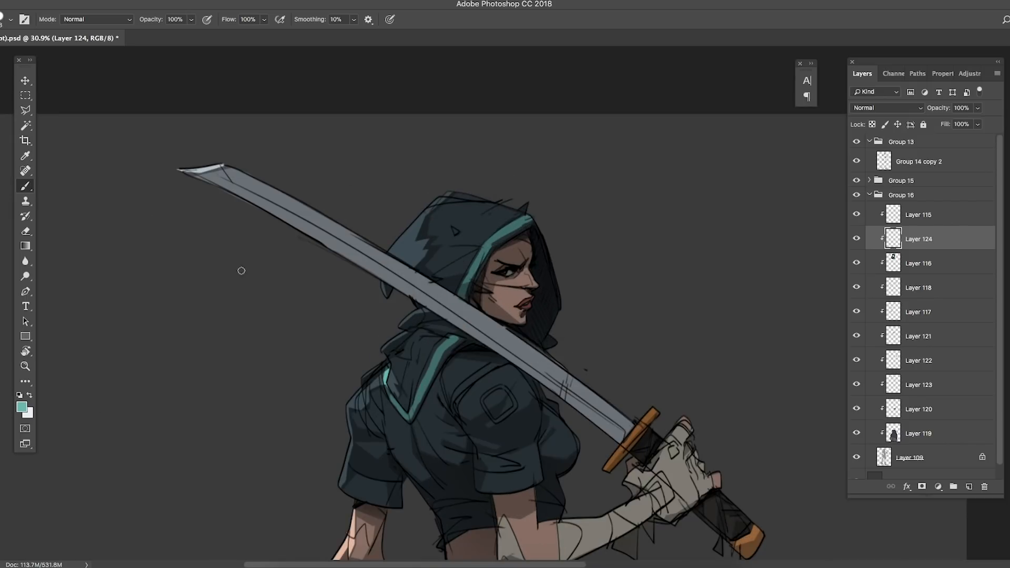
- Choose a golden yellow and paint the two small horns on the hood
left_click(22, 407)
left_click(766, 280)
left_click(710, 166)
key("Return")
scroll(518, 200, "up", 9)
left_click_drag(540, 213, 528, 228)
left_click_drag(370, 268, 374, 272)
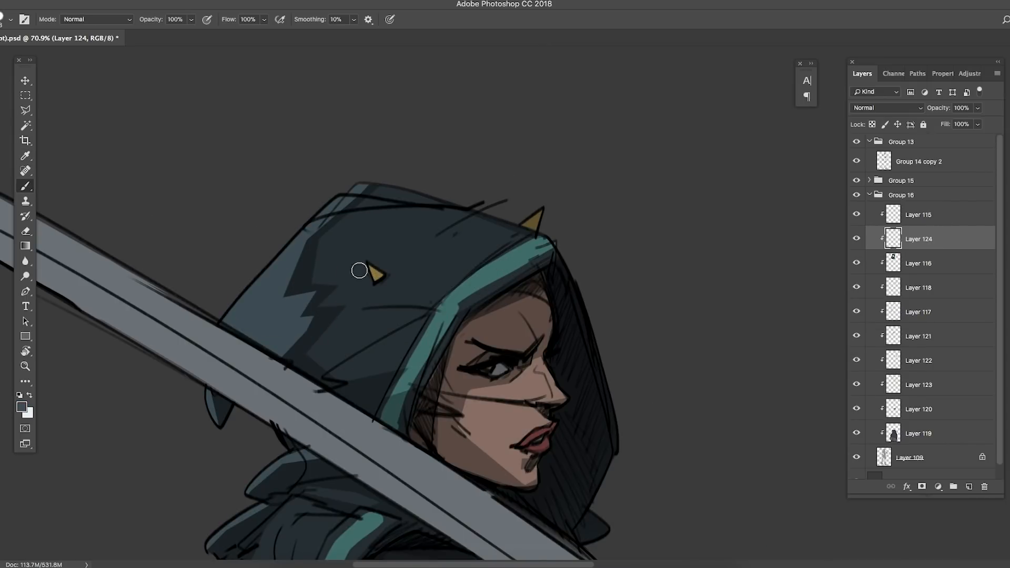
- Paint both shirt sleeves a dark blue-grey on Layer 124 and save the document
scroll(359, 270, "down", 10)
scroll(436, 291, "up", 5)
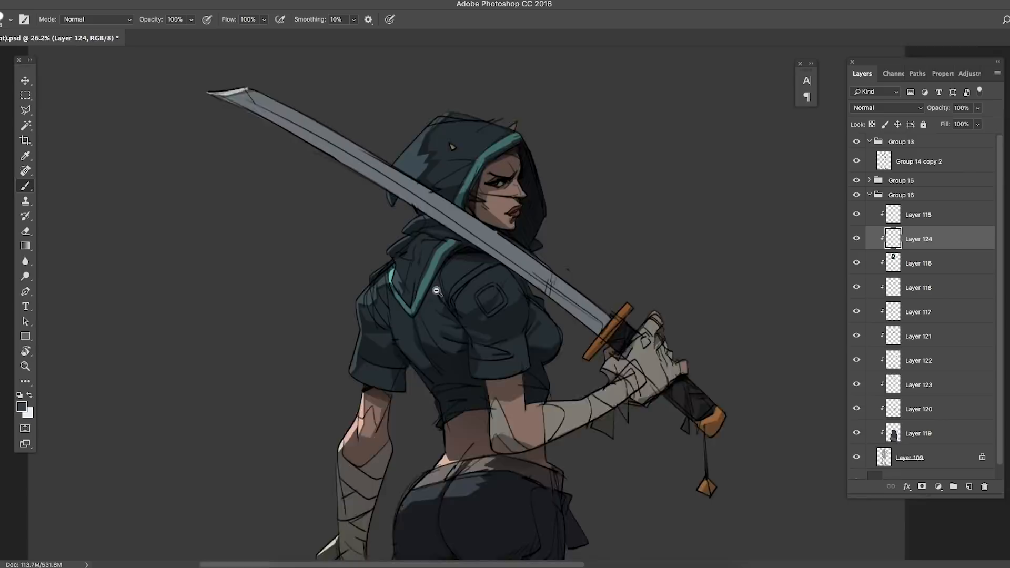
scroll(437, 291, "up", 3)
right_click(361, 286)
key("Escape")
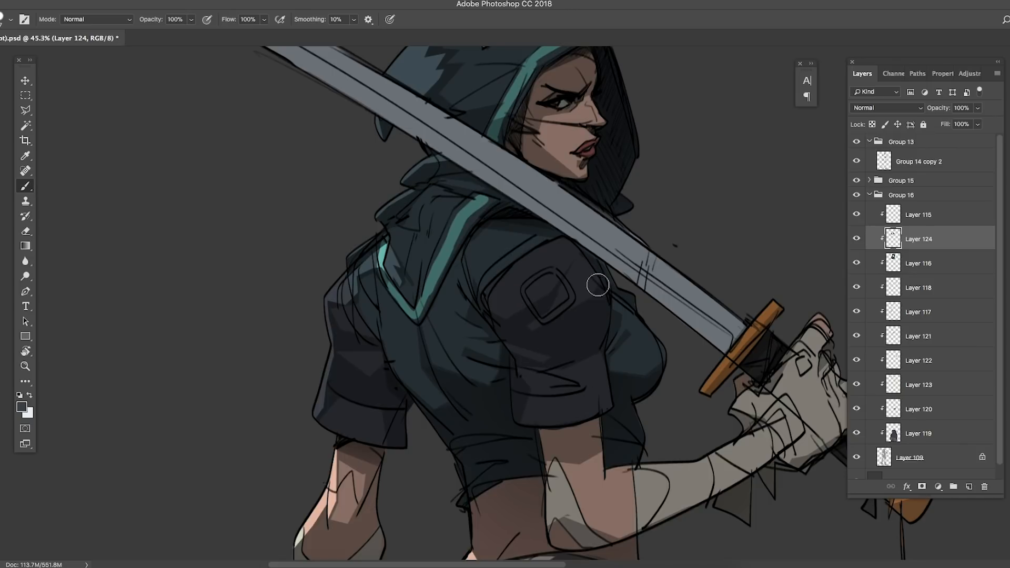
scroll(552, 304, "down", 6)
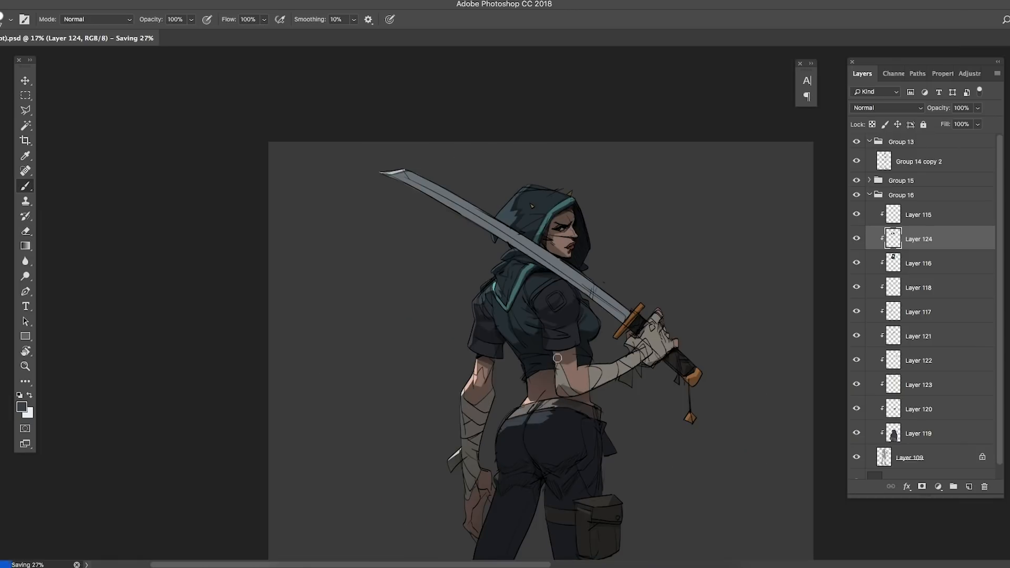
scroll(539, 262, "up", 3)
scroll(539, 261, "down", 3)
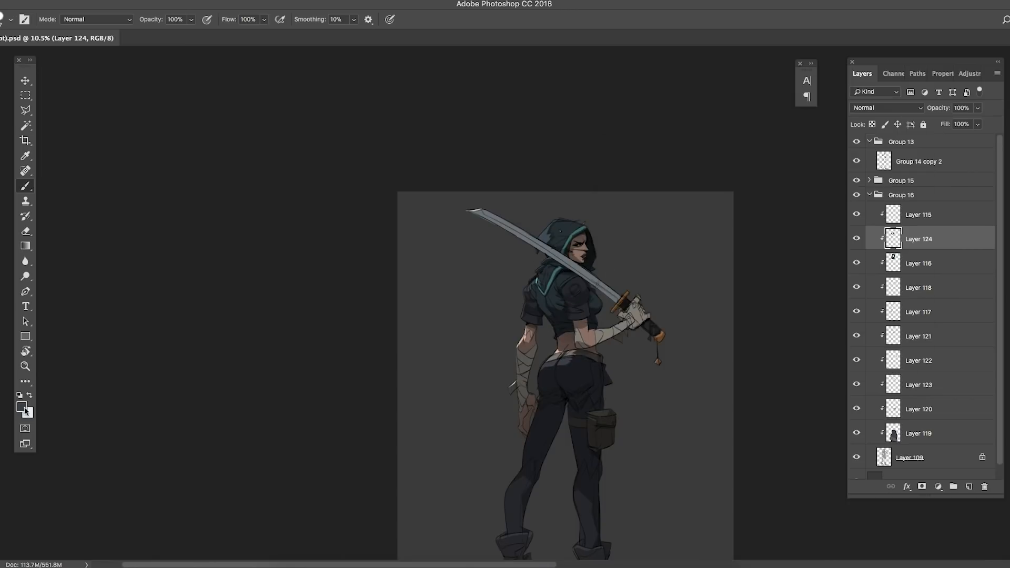
- Choose a crimson colour, add a new layer above Layer 124, and paint the square shoulder patch
left_click(22, 406)
left_click(773, 167)
left_click(704, 219)
left_click(876, 151)
left_click(968, 486)
scroll(557, 286, "up", 6)
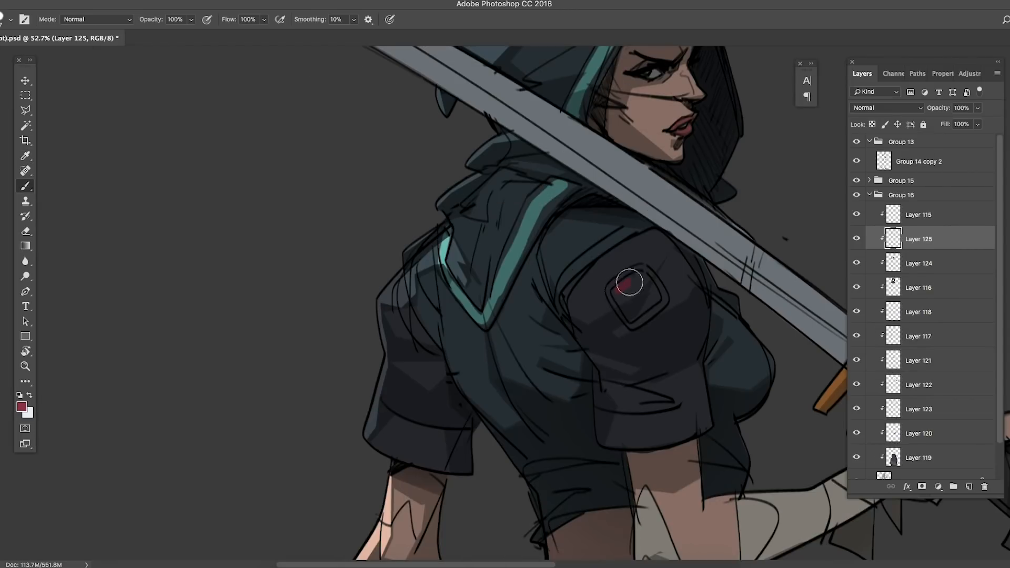
- Set the shoulder patch's saturation to +53 and its lightness to +32 with Hue/Saturation
scroll(646, 293, "down", 8)
key("ctrl+u")
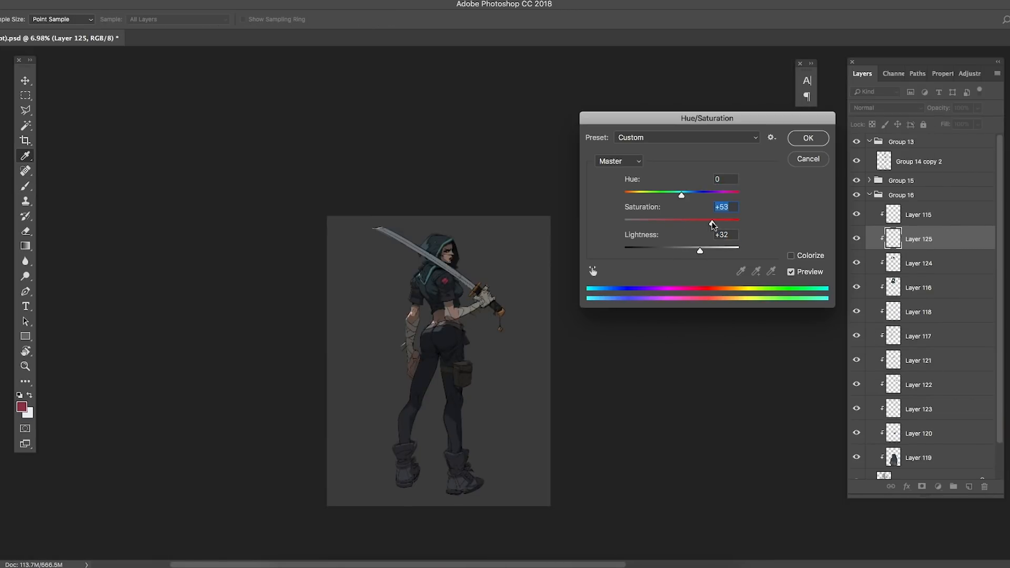
left_click(808, 138)
- Choose a warm yellow, reduce the brush size, and paint the border around the red shoulder patch
scroll(444, 276, "up", 8)
left_click(22, 406)
left_click(772, 285)
left_click(725, 161)
left_click(875, 152)
right_click(471, 287)
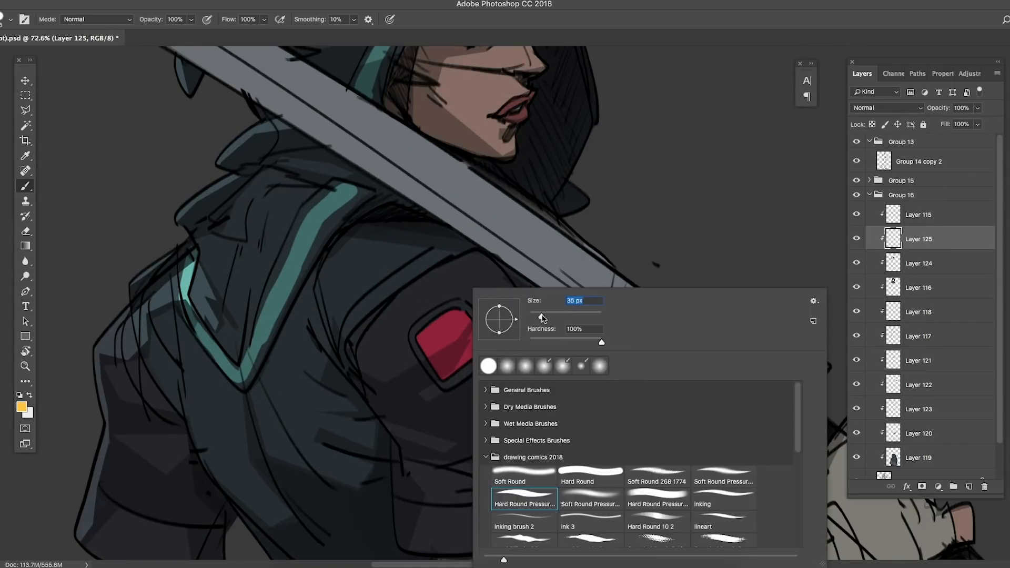
mouse_move(421, 324)
left_mouse_down()
mouse_move(475, 318)
mouse_move(486, 334)
left_mouse_up()
scroll(426, 367, "down", 8)
scroll(320, 348, "up", 8)
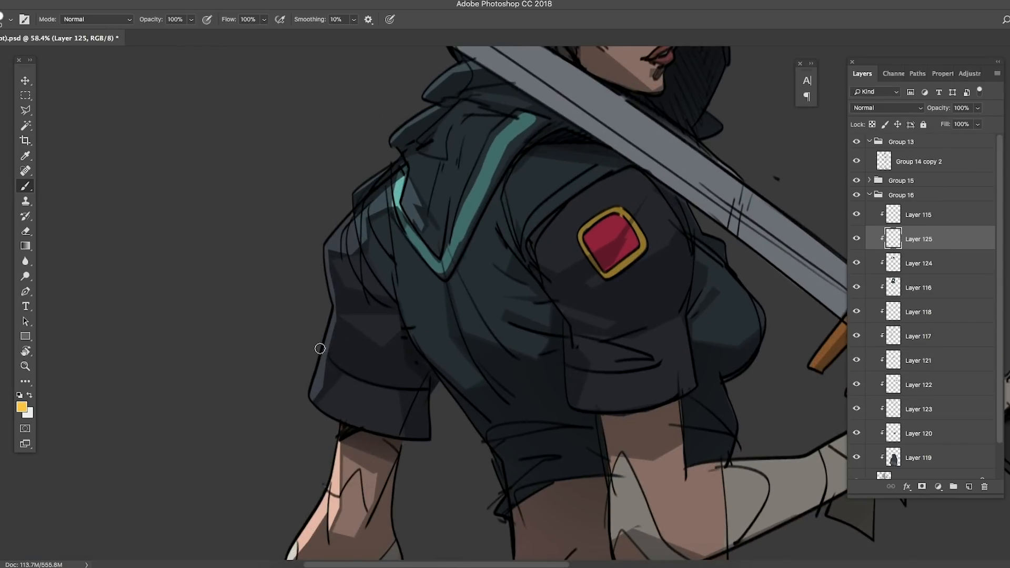
- Paint yellow stripes along the cuffs of both sleeves
scroll(415, 392, "down", 8)
mouse_move(320, 348)
left_mouse_down()
mouse_move(383, 392)
mouse_move(528, 359)
left_mouse_up()
scroll(531, 368, "up", 8)
scroll(534, 383, "down", 10)
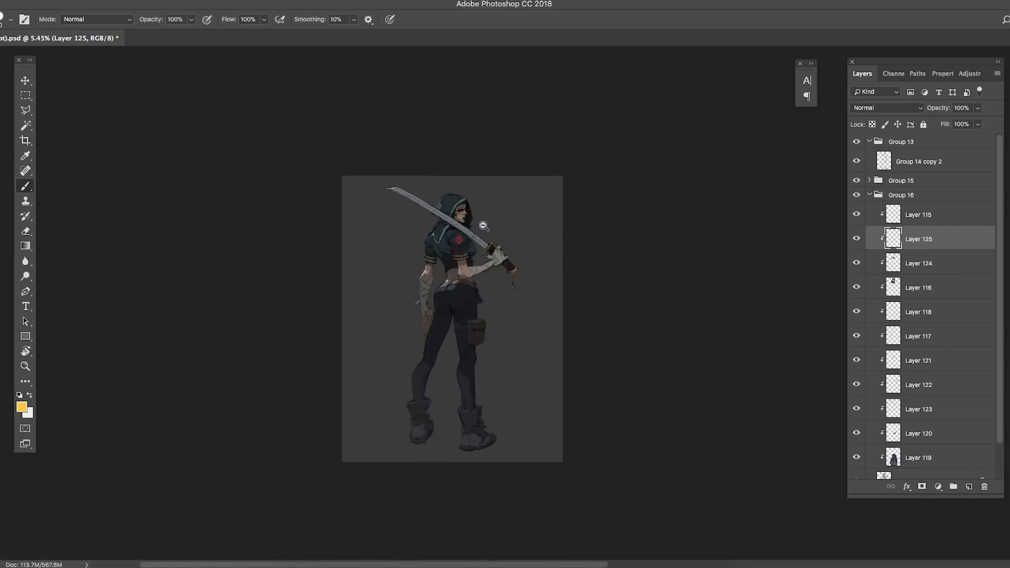
- Paint thin yellow seam lines down both trouser legs to the boot tops
scroll(498, 304, "up", 5)
scroll(499, 305, "down", 3)
scroll(477, 312, "up", 12)
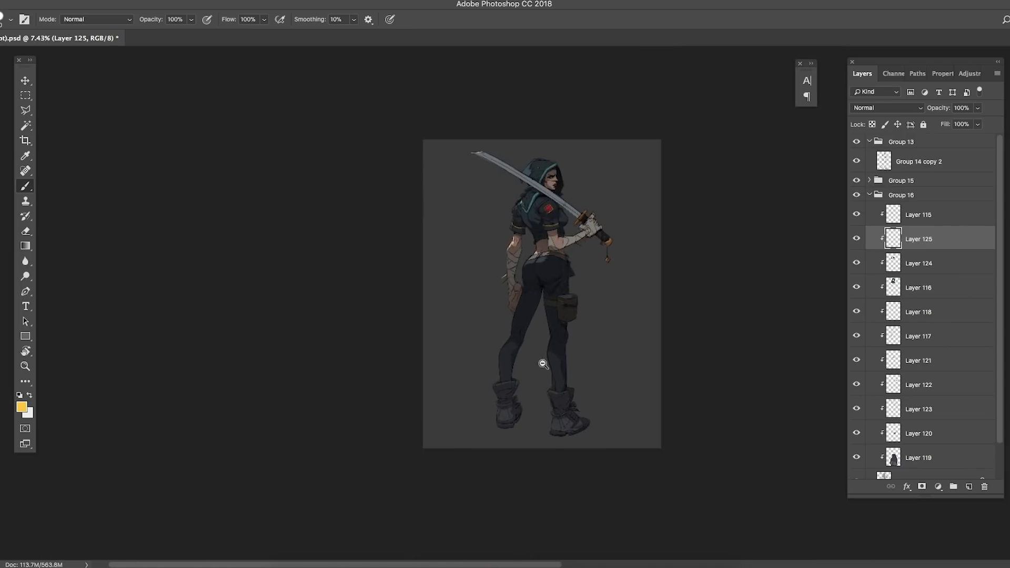
key("d")
scroll(477, 312, "down", 11)
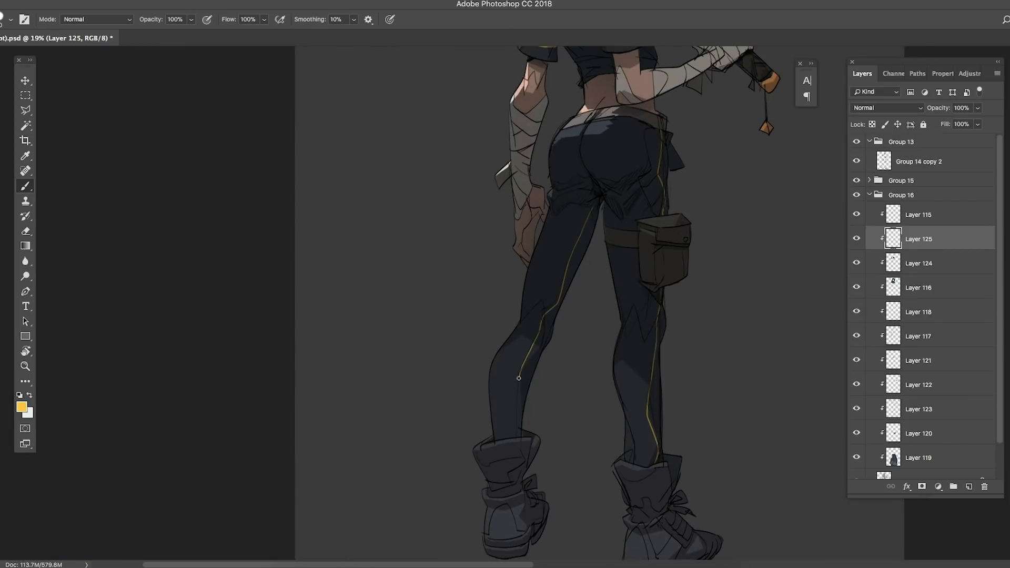
left_click_drag(519, 378, 517, 437)
scroll(575, 276, "down", 5)
scroll(589, 405, "up", 10)
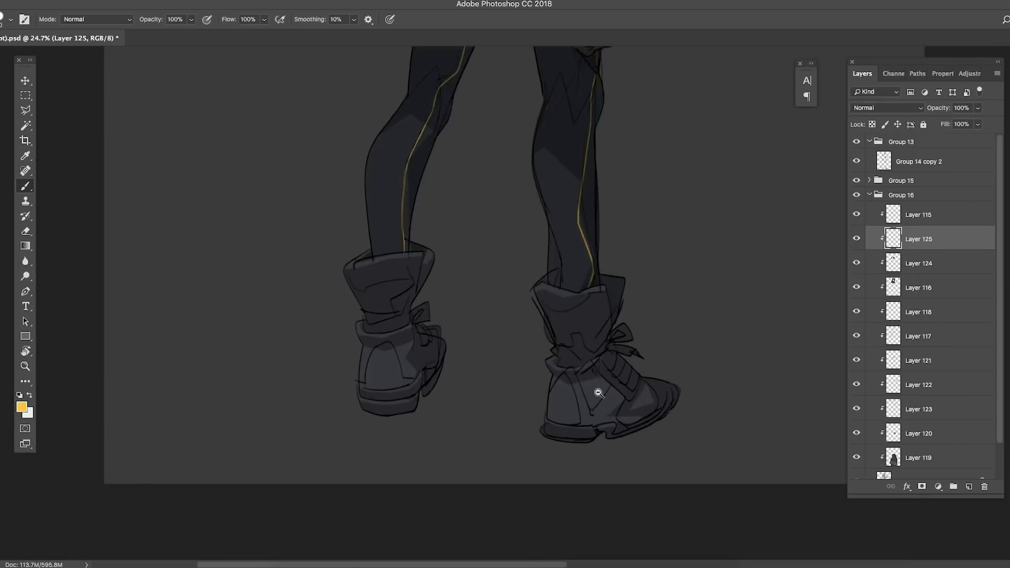
- Paint the rounded heel panels of both boots yellow
right_click(317, 354)
left_click_drag(290, 391, 325, 316)
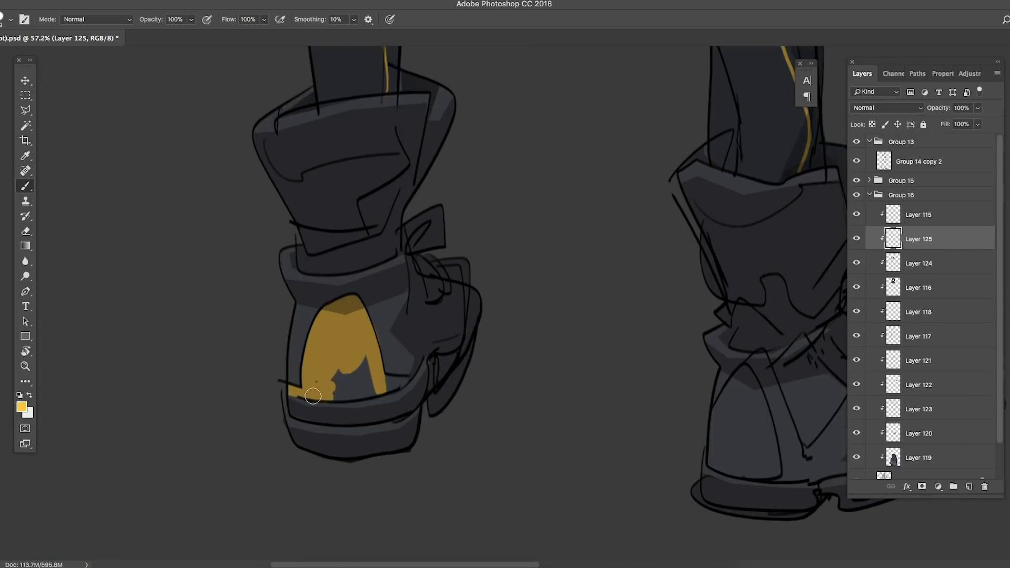
left_click_drag(377, 393, 402, 380)
scroll(557, 347, "down", 2)
mouse_move(694, 395)
left_mouse_down()
mouse_move(454, 330)
mouse_move(473, 372)
left_mouse_up()
scroll(525, 417, "down", 8)
scroll(531, 415, "up", 8)
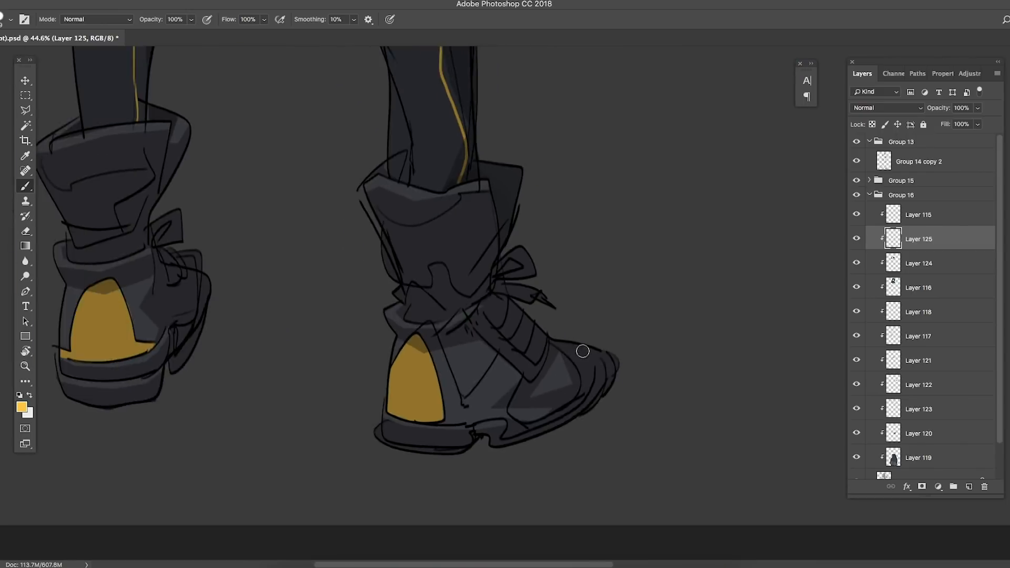
- Paint the tongue stripes and lace bows on the boots yellow
scroll(582, 352, "up", 1)
scroll(496, 320, "down", 1)
mouse_move(487, 327)
left_mouse_down()
mouse_move(505, 316)
mouse_move(518, 348)
left_mouse_up()
scroll(473, 321, "down", 1)
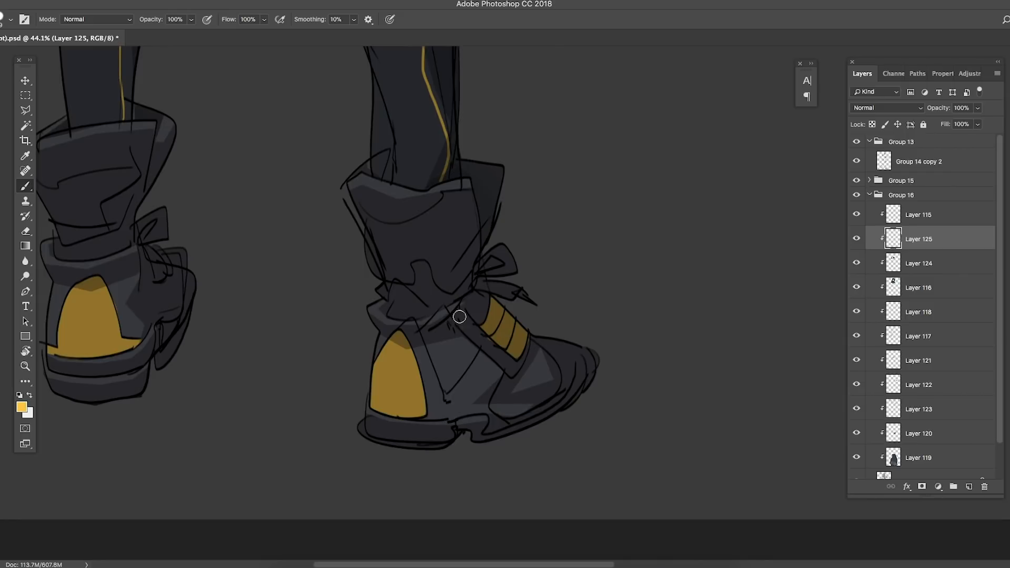
scroll(528, 343, "down", 2)
left_click_drag(539, 278, 556, 284)
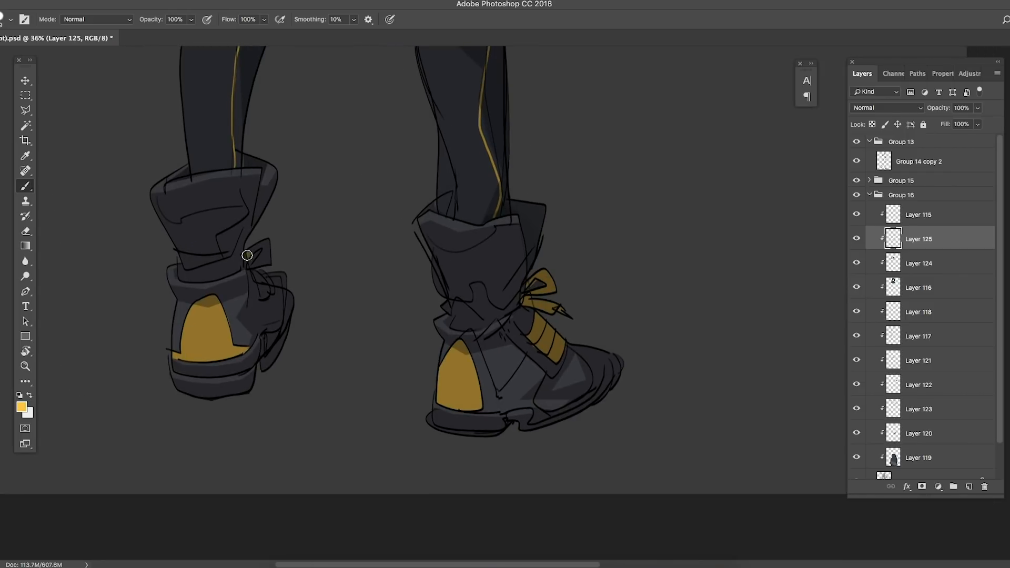
scroll(316, 316, "down", 4)
scroll(423, 189, "up", 5)
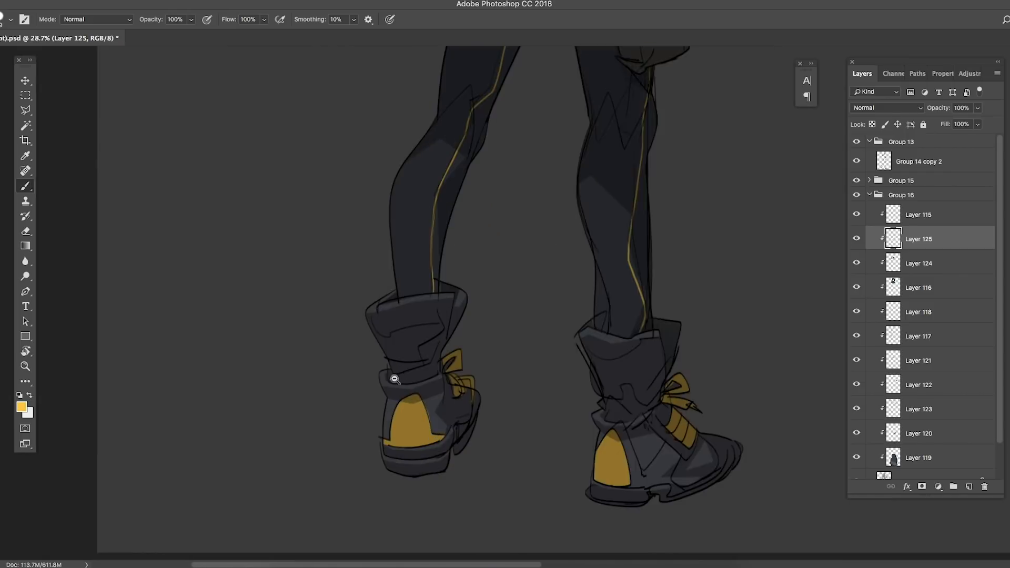
- Sample the outfit's dark teal and fill the shaft panels of both boots with it
scroll(595, 248, "down", 8)
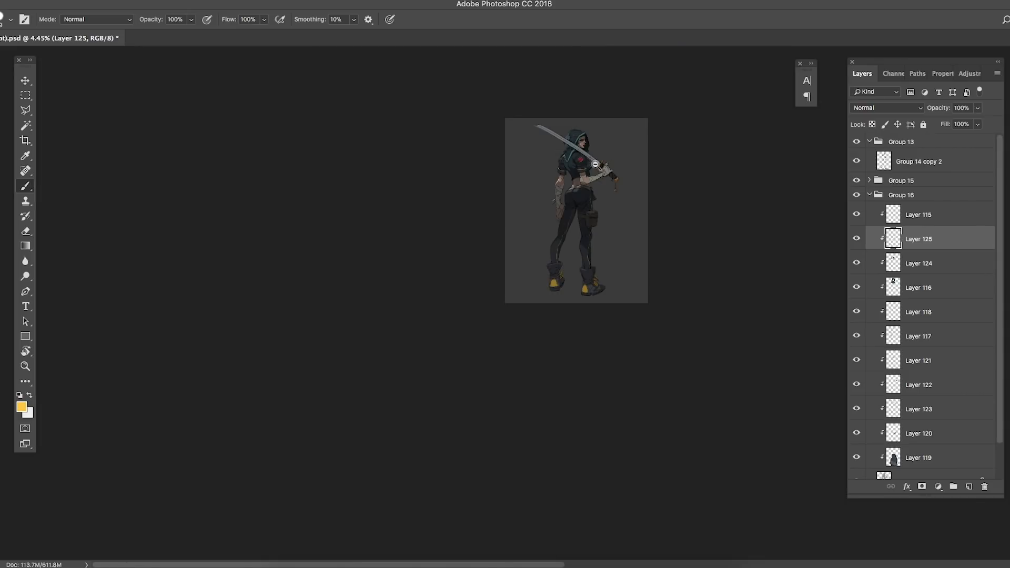
scroll(579, 289, "up", 8)
left_click(533, 369, "alt")
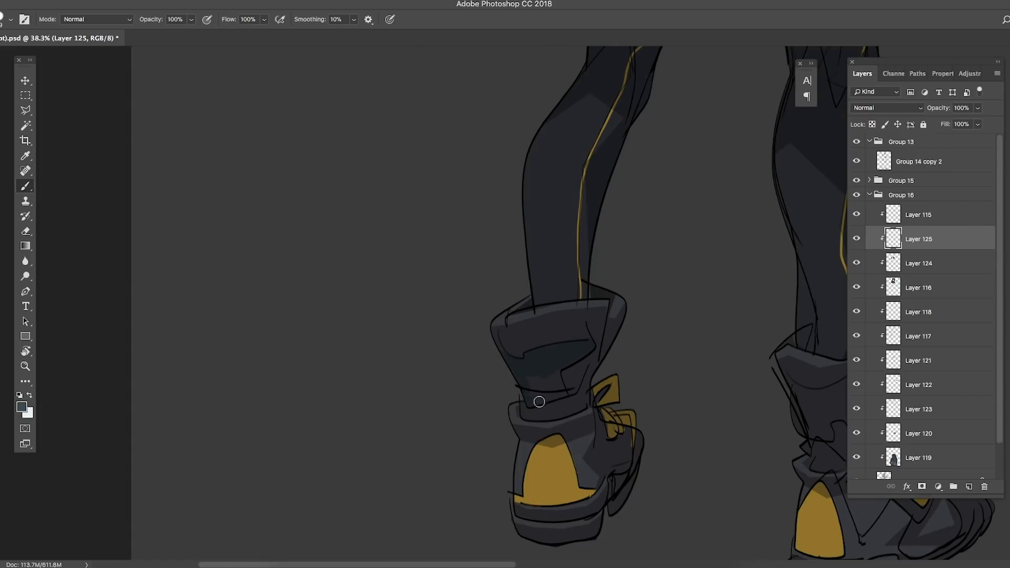
scroll(539, 402, "down", 6)
scroll(638, 334, "up", 6)
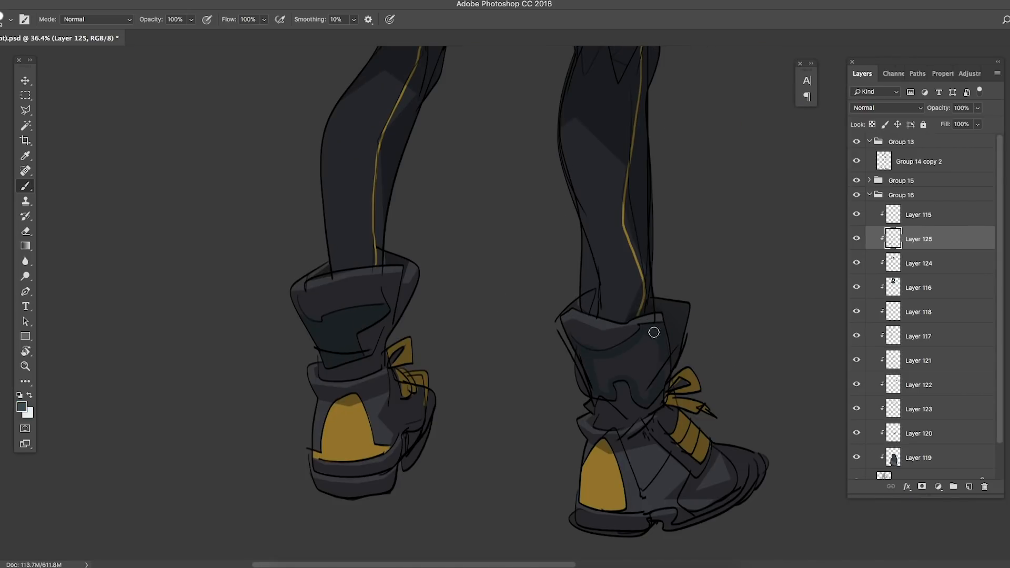
left_click_drag(643, 382, 462, 368)
- Sample the bright teal and paint a trim line beneath the folded cuffs of both boots
mouse_move(558, 278)
left_mouse_down()
mouse_move(624, 272)
mouse_move(509, 178)
mouse_move(573, 176)
left_mouse_up()
left_click(549, 174, "alt")
mouse_move(595, 410)
left_mouse_down()
mouse_move(534, 424)
mouse_move(610, 410)
left_mouse_up()
mouse_move(502, 370)
left_mouse_down()
mouse_move(532, 395)
mouse_move(607, 374)
mouse_move(639, 378)
left_mouse_up()
left_click_drag(736, 379, 421, 321)
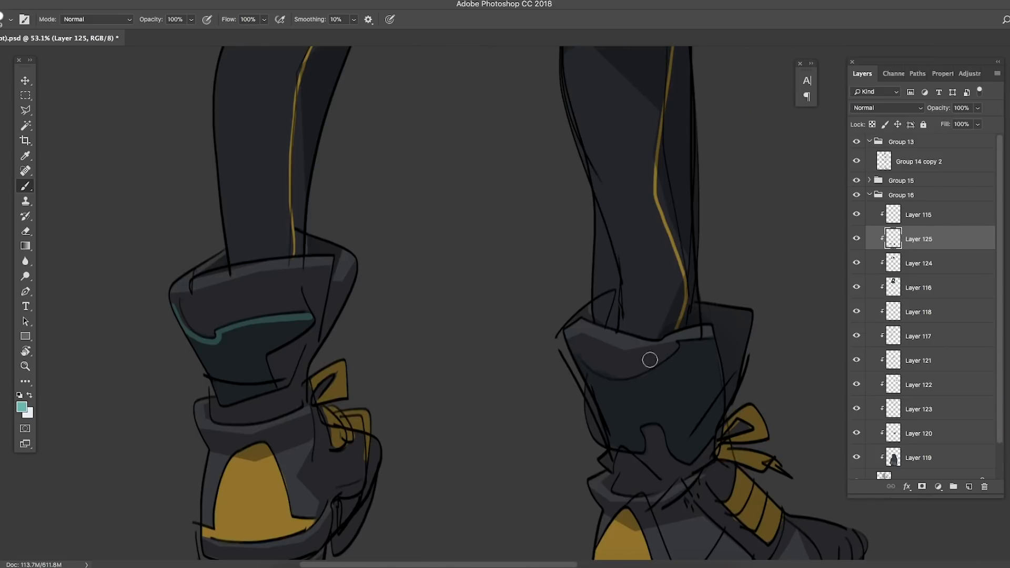
left_click_drag(710, 347, 594, 389)
left_click_drag(568, 402, 660, 375)
left_click_drag(580, 407, 610, 401)
left_click_drag(626, 390, 655, 347)
- Paint the soles of both boots bright teal, out to the toe
mouse_move(679, 421)
left_mouse_down()
mouse_move(648, 396)
mouse_move(668, 405)
left_mouse_up()
left_click_drag(736, 420, 452, 396)
left_click_drag(532, 428, 558, 446)
left_click_drag(558, 447, 557, 379)
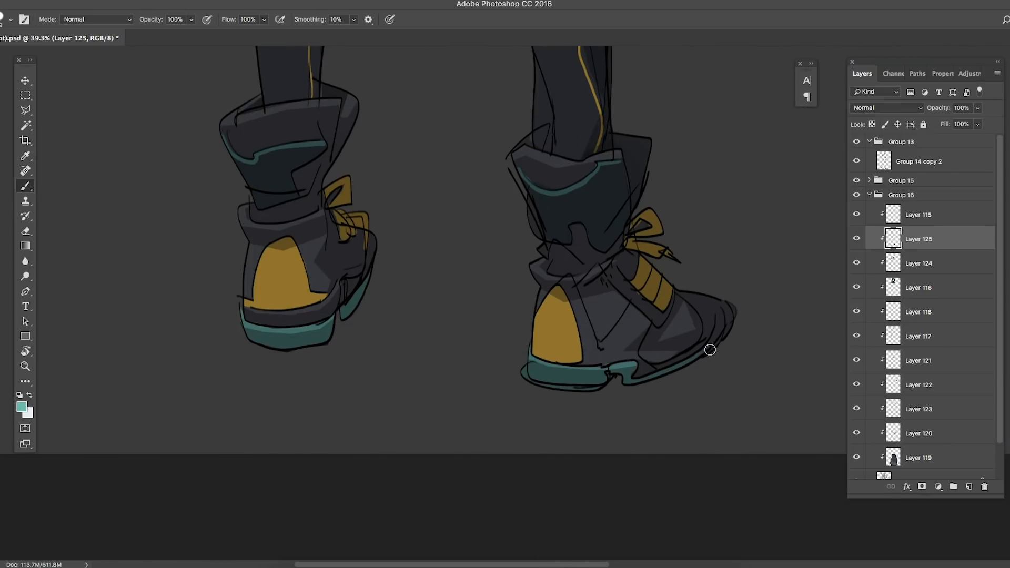
left_click_drag(720, 341, 565, 221)
- Paint the thigh pouch's button and the lower edge of its flap bright teal
mouse_move(620, 161)
left_mouse_down()
mouse_move(636, 259)
mouse_move(736, 263)
left_mouse_up()
left_click_drag(565, 316, 719, 322)
left_click(696, 296)
left_click_drag(676, 284, 496, 336)
left_click_drag(691, 299, 820, 302)
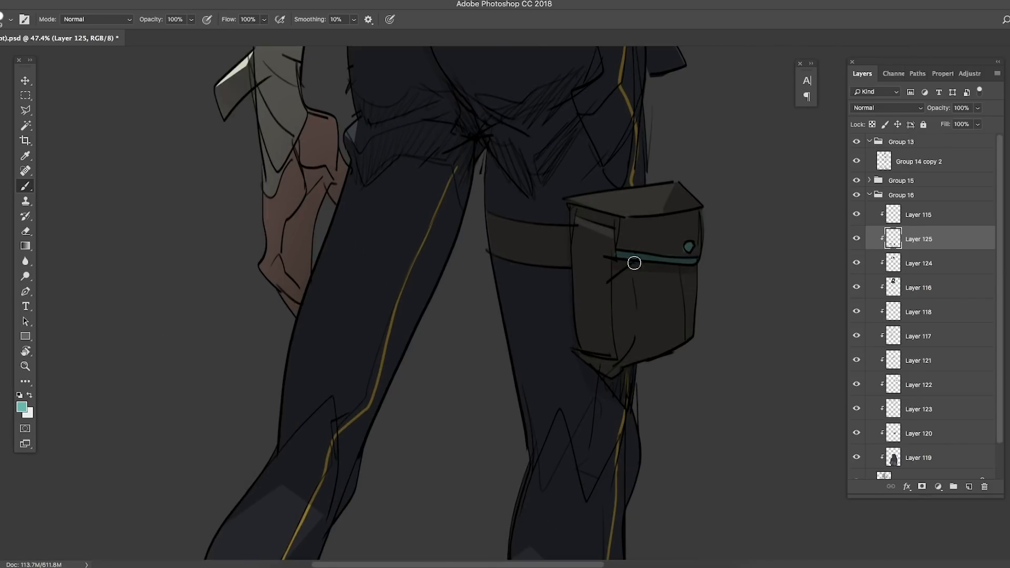
- Paint a bright teal chevron on the lower front of the thigh pouch
left_click_drag(684, 328, 684, 339)
left_click_drag(679, 321, 705, 326)
left_click_drag(667, 356, 536, 358)
left_click_drag(674, 321, 747, 323)
key("super+alt+z")
key("super+alt+z")
mouse_move(604, 444)
left_mouse_down()
mouse_move(660, 420)
mouse_move(568, 416)
left_mouse_up()
left_click_drag(662, 368, 778, 371)
left_click_drag(668, 342, 552, 336)
left_click_drag(629, 196, 644, 194)
- Sample colours from the artwork and touch up small details on the figure with the brush
left_click_drag(625, 123, 704, 137)
left_click_drag(620, 163, 568, 174)
mouse_move(581, 227)
left_mouse_down()
mouse_move(631, 231)
mouse_move(689, 255)
left_mouse_up()
left_click(687, 237, "alt")
left_click_drag(627, 291, 712, 274)
left_click_drag(780, 272, 821, 284)
mouse_move(763, 258)
left_mouse_down()
mouse_move(710, 263)
mouse_move(794, 266)
left_mouse_up()
left_click(544, 281, "alt")
left_click_drag(658, 283, 536, 283)
left_click_drag(699, 245, 736, 239)
left_click_drag(634, 174, 584, 177)
left_click_drag(636, 219, 652, 219)
- Collapse Group 16, select Layer 112 inside Group 15, and adjust its opacity
left_click(869, 195)
left_click(869, 181)
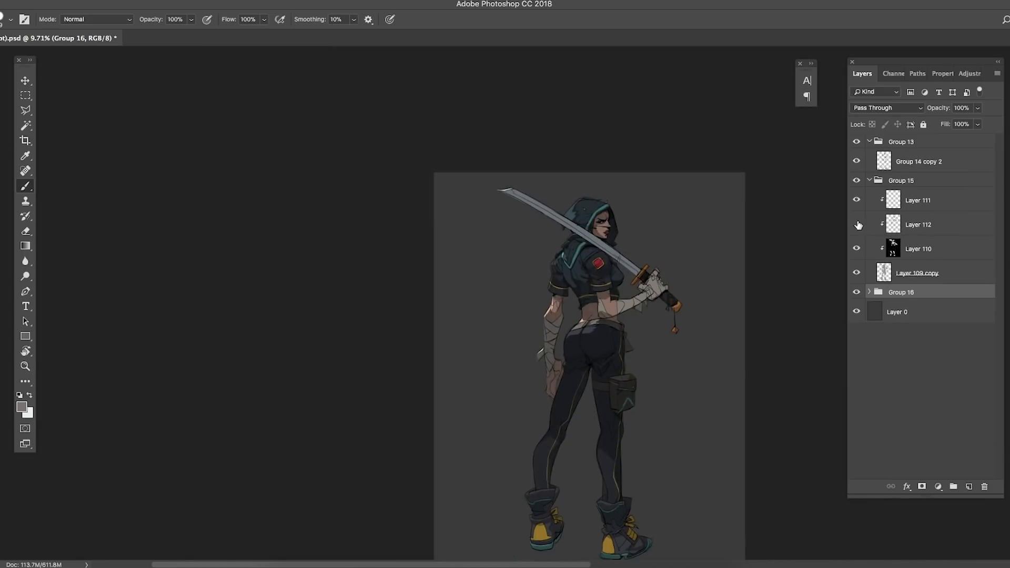
left_click(917, 225)
left_click(946, 109)
left_click_drag(739, 258, 735, 248)
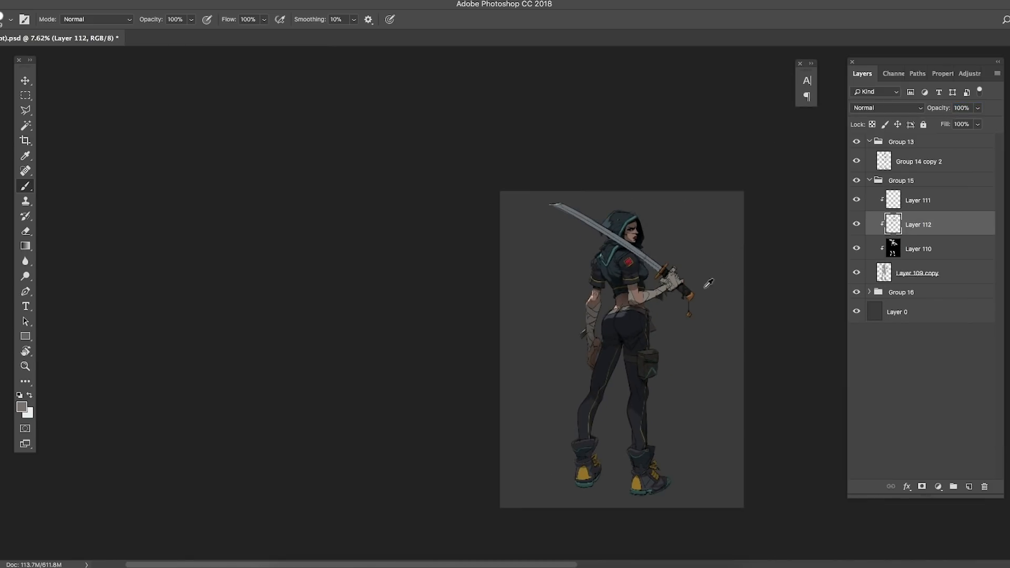
left_click_drag(655, 259, 696, 252)
left_click_drag(617, 185, 733, 174)
left_click_drag(658, 191, 531, 189)
left_click_drag(938, 108, 928, 108)
left_click_drag(679, 212, 757, 162)
- Collapse Group 15, check the figure with Group 16 toggled, and expand Group 16 to inspect Layer 115
left_click(869, 180)
left_click(856, 195)
left_click(856, 195)
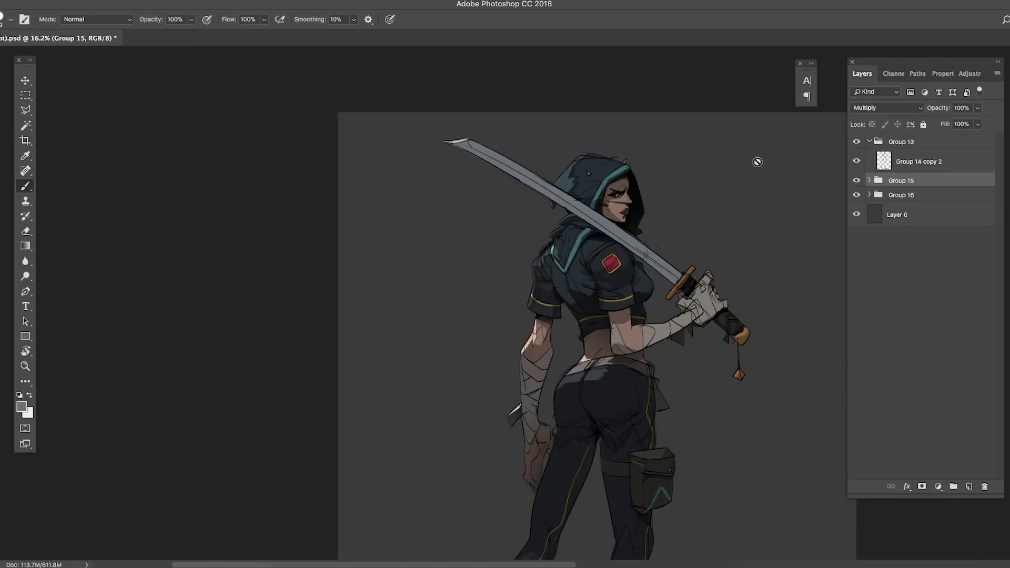
left_click_drag(723, 257, 652, 255)
left_click(869, 195)
left_click(871, 215)
left_click(856, 215)
double_click(868, 180)
- Load Layer 115's highlight shapes as a selection, fill them with bright magenta-purple, and deselect
left_click(888, 214, "super")
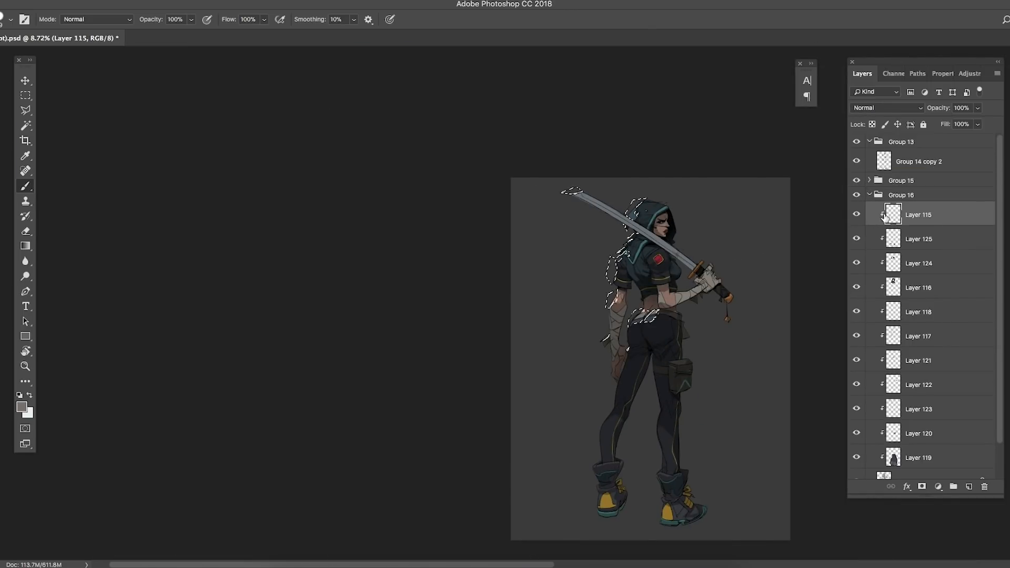
left_click(22, 407)
left_click(773, 185)
left_click(717, 169)
left_click(875, 152)
key("alt+BackSpace")
key("super+d")
- Set the magenta highlight layer's blend mode to Linear Dodge (Add)
left_click_drag(700, 259, 733, 258)
left_click(872, 108)
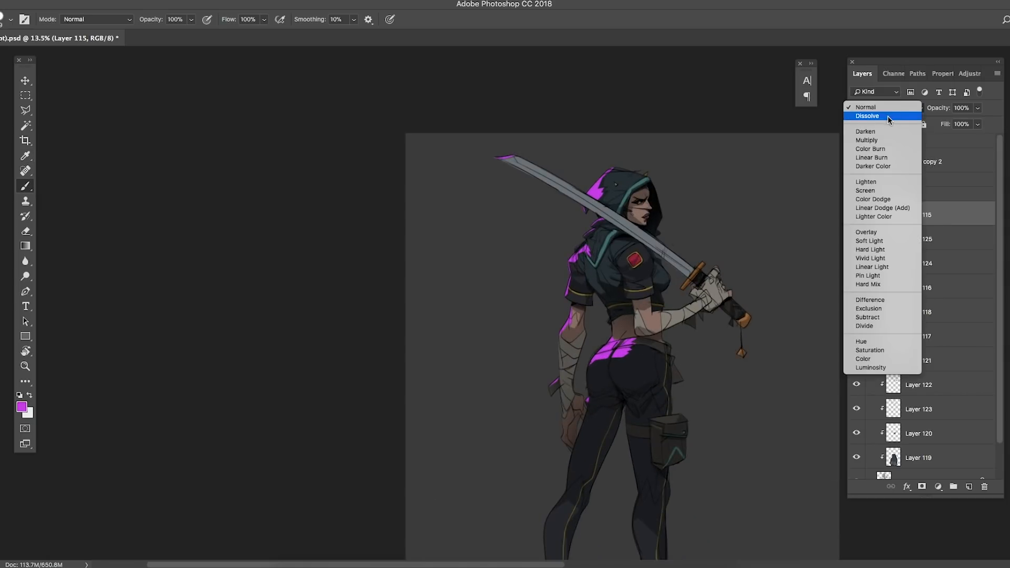
left_click(878, 201)
left_click_drag(747, 176, 546, 181)
- Use Hue/Saturation to set the highlights' saturation to -27, darken them, and shift their hue
key("super+u")
left_click_drag(681, 224, 666, 224)
left_click_drag(681, 252, 673, 254)
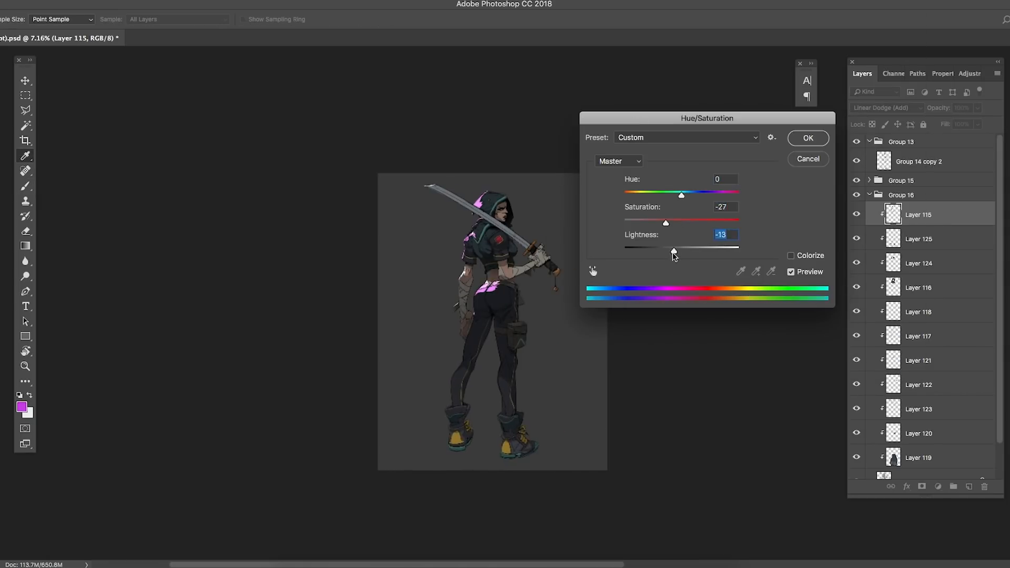
left_click_drag(500, 210, 573, 210)
left_click_drag(668, 250, 676, 251)
mouse_move(652, 195)
left_mouse_down()
mouse_move(680, 195)
mouse_move(642, 196)
mouse_move(657, 196)
left_mouse_up()
left_click(808, 137)
- Invert the selection of Layer 115's highlights and create a Multiply layer directly beneath that layer
left_click(892, 214, "super")
key("super+shift+i")
left_click(969, 487, "super")
left_click(887, 108)
left_click(876, 142)
- Choose a light periwinkle blue and fill the inverted selection on the Multiply layer
left_click(21, 407)
left_click_drag(774, 185, 773, 214)
left_click(663, 159)
left_click(876, 151)
key("alt+BackSpace")
- Lower the blue Multiply layer's opacity to 39% and compare the figure with that layer hidden
key("super+u")
left_click_drag(552, 211, 462, 214)
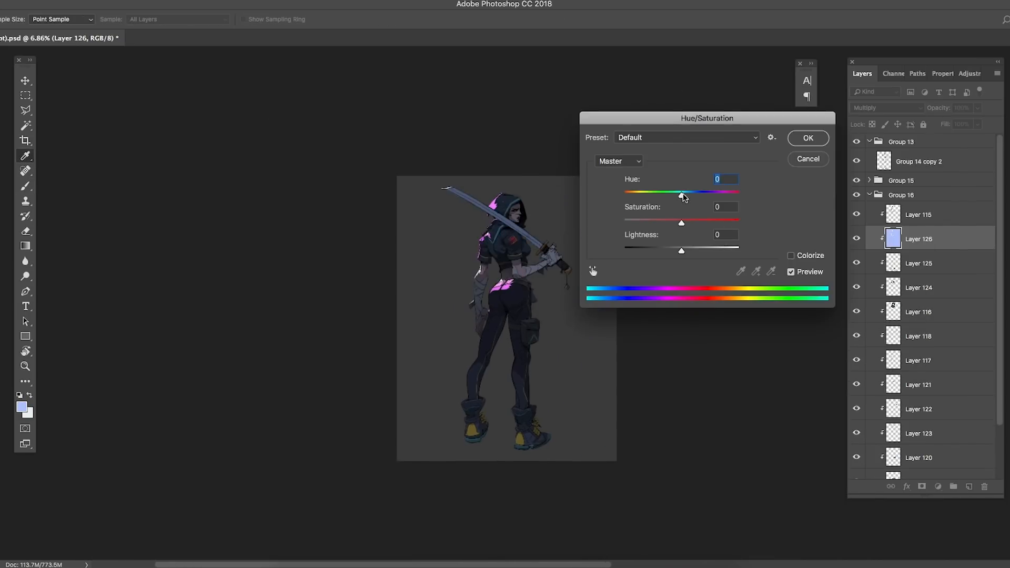
left_click(808, 138)
left_click_drag(937, 108, 904, 113)
left_click(856, 238)
mouse_move(557, 246)
left_mouse_down()
mouse_move(570, 245)
mouse_move(566, 257)
left_mouse_up()
left_click(856, 238)
- Set the blue Multiply layer's hue to +1, saturation to +85 and lightness to -12 with Hue/Saturation
key("super+u")
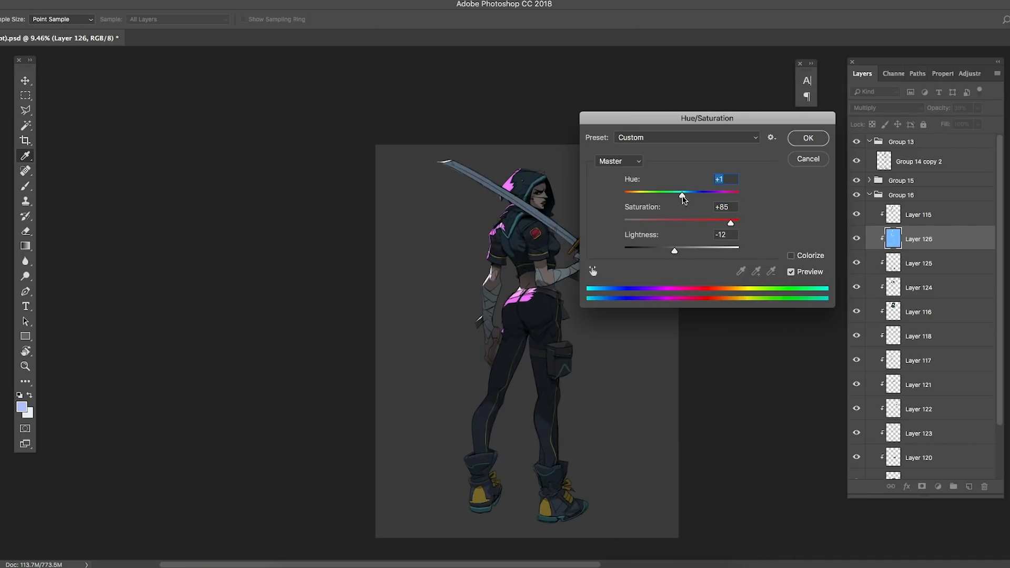
key("Return")
left_click_drag(624, 222, 595, 192)
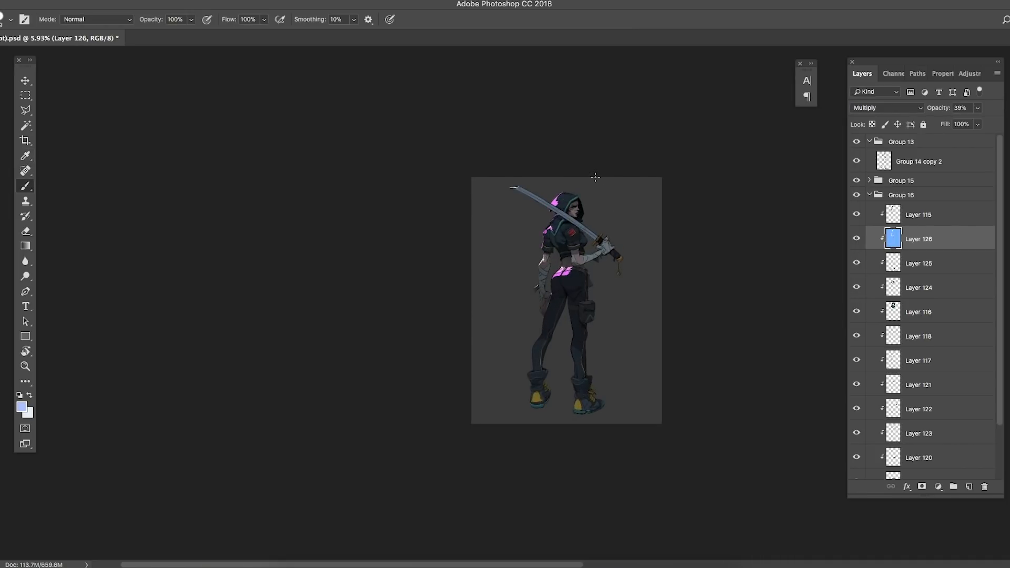
left_click_drag(588, 232, 621, 234)
- Raise Layer 117's saturation to +42 with Hue/Saturation
left_click(917, 360)
key("super+u")
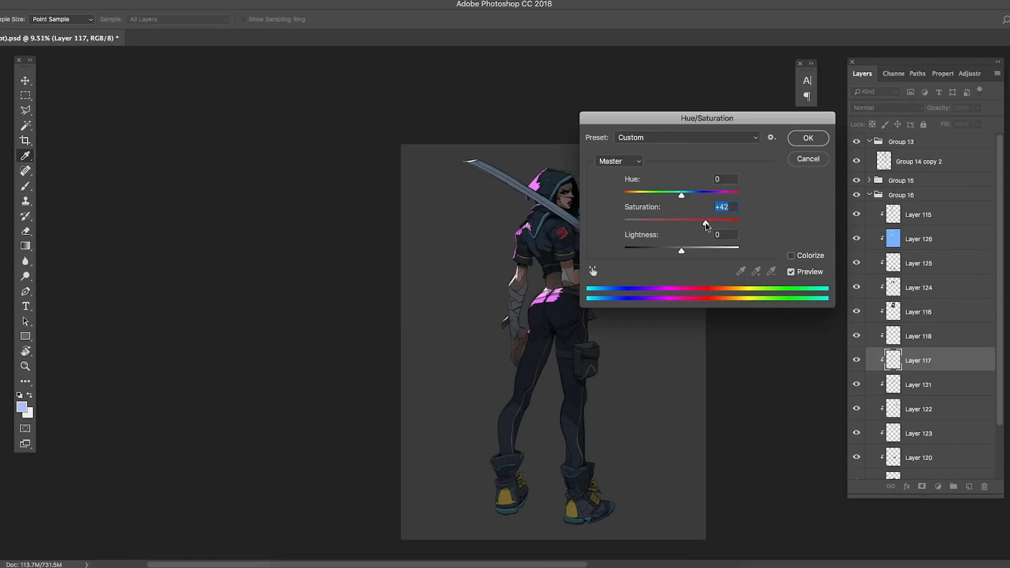
left_click(807, 138)
- Set Layer 118's saturation to +58 and lightness to -12 with Hue/Saturation, and shift its hue slightly
left_click(917, 336)
key("super+u")
left_click_drag(557, 315, 470, 287)
left_click_drag(682, 224, 712, 226)
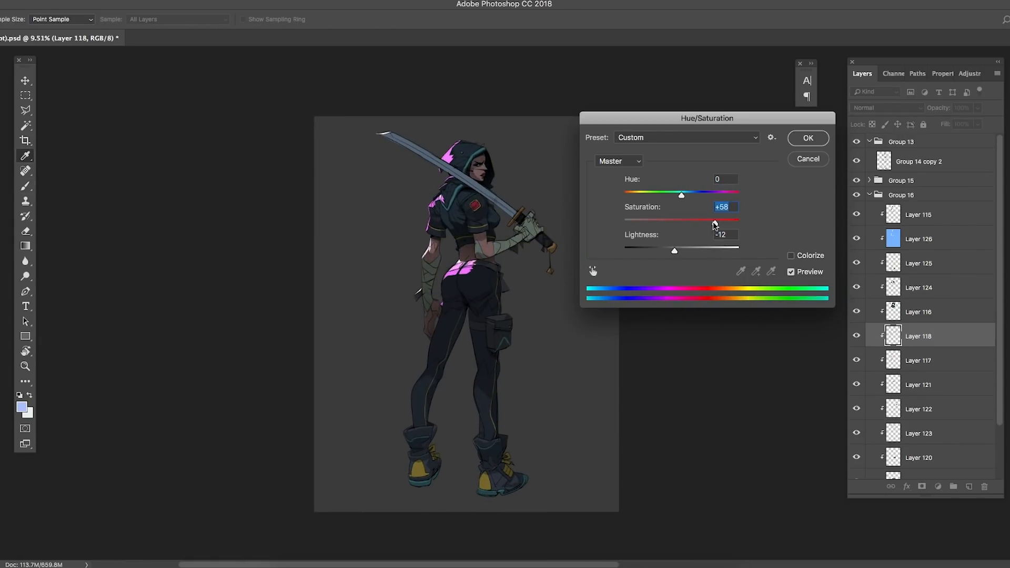
left_click_drag(675, 198, 678, 198)
left_click_drag(541, 248, 581, 156)
left_click(807, 137)
left_click_drag(484, 216, 511, 214)
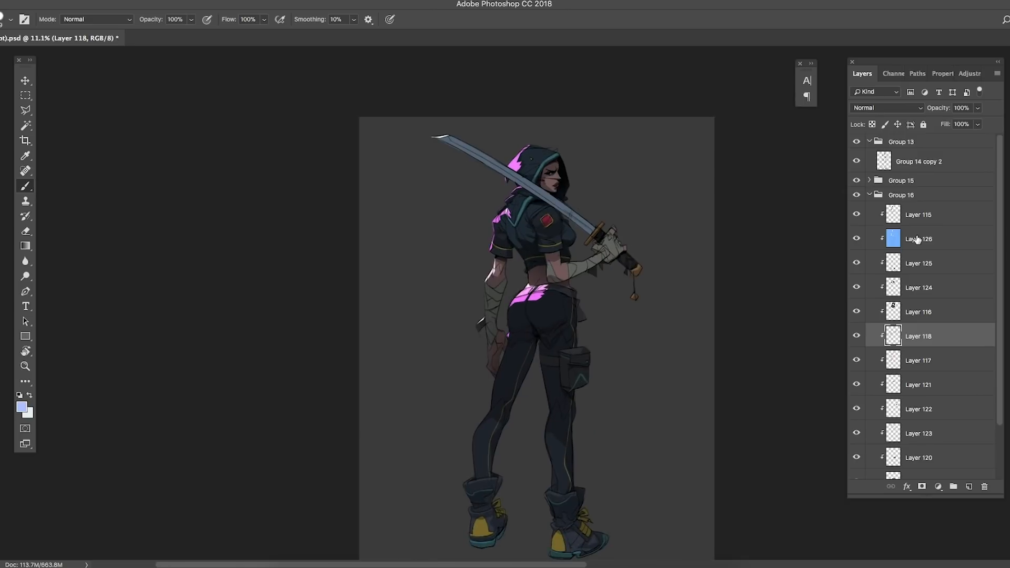
- Add a clipped empty layer directly above the blue Multiply layer
left_click_drag(918, 239, 974, 484)
left_click(972, 486)
left_click_drag(630, 231, 629, 182)
- Set the lightness of Layer 115's highlights to +29 with Hue/Saturation
left_click(917, 215)
key("super+u")
left_click_drag(681, 251, 698, 252)
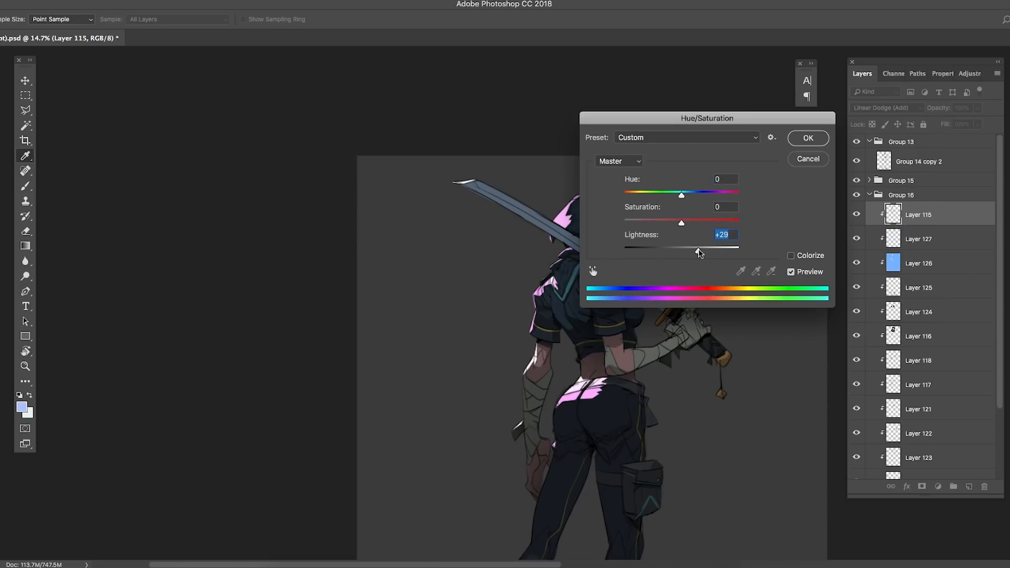
left_click(808, 138)
- Try the Overlay blend mode on Layer 115, and return it to Linear Dodge (Add)
left_click(887, 108)
left_click(879, 130)
mouse_move(646, 232)
left_mouse_down()
mouse_move(586, 216)
mouse_move(684, 224)
left_mouse_up()
left_click(887, 108)
left_click(881, 85)
- Set the saturation of Layer 115's highlights to +12 and lightness to -35 with Hue/Saturation
key("super+u")
left_click_drag(552, 252, 418, 247)
left_click_drag(681, 251, 660, 251)
left_click_drag(681, 223, 688, 224)
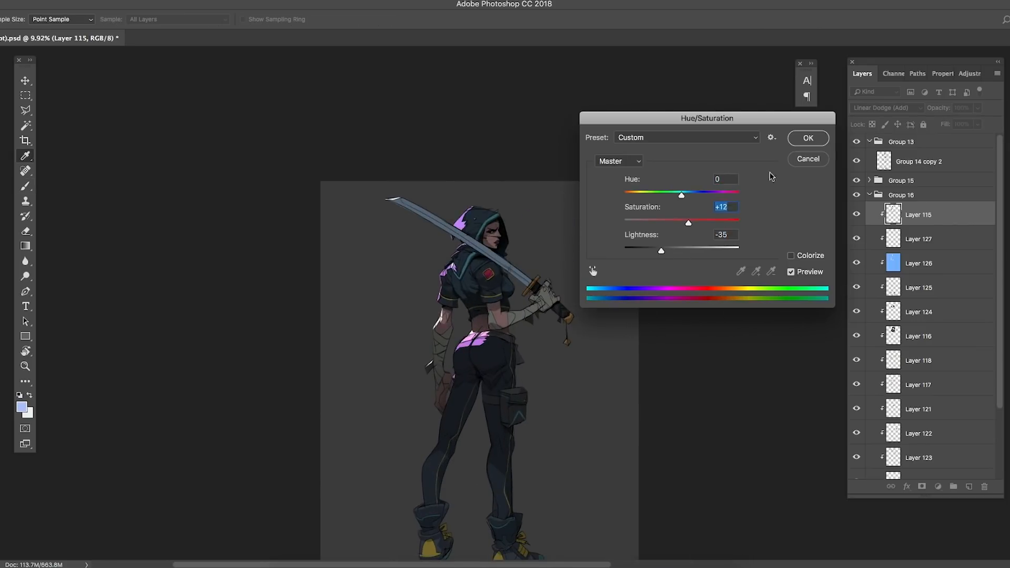
left_click(808, 138)
- Set the blend mode of Layer 127 to Linear Dodge (Add)
left_click(856, 161)
left_click_drag(601, 236, 646, 228)
left_click(917, 238)
left_click(887, 108)
left_click(879, 207)
- Choose a dark slate blue as the foreground colour and ready the brush for adding light on Layer 127
left_click_drag(549, 218, 610, 216)
key("l")
left_click(574, 210)
mouse_move(539, 171)
left_mouse_down()
mouse_move(585, 171)
mouse_move(543, 191)
left_mouse_up()
key("b")
right_click(519, 211)
left_click(21, 407)
left_click(663, 232)
left_click(876, 151)
left_click(569, 189)
mouse_move(713, 213)
left_mouse_down()
mouse_move(666, 223)
mouse_move(647, 270)
left_mouse_up()
key("Return")
- Select angular shapes on the front of the hood and lighten the cloth and teal trim there
left_click_drag(553, 200, 602, 194)
mouse_move(510, 228)
left_mouse_down()
mouse_move(440, 258)
mouse_move(526, 230)
left_mouse_up()
left_click(481, 234)
left_click(547, 190)
left_click_drag(556, 196, 646, 181)
left_click(451, 268)
mouse_move(464, 244)
left_mouse_down()
mouse_move(486, 243)
mouse_move(500, 212)
mouse_move(473, 241)
mouse_move(558, 226)
mouse_move(419, 289)
left_mouse_up()
key("Escape")
left_click(576, 273)
left_click(482, 282)
left_click_drag(506, 242, 589, 221)
left_click(584, 249)
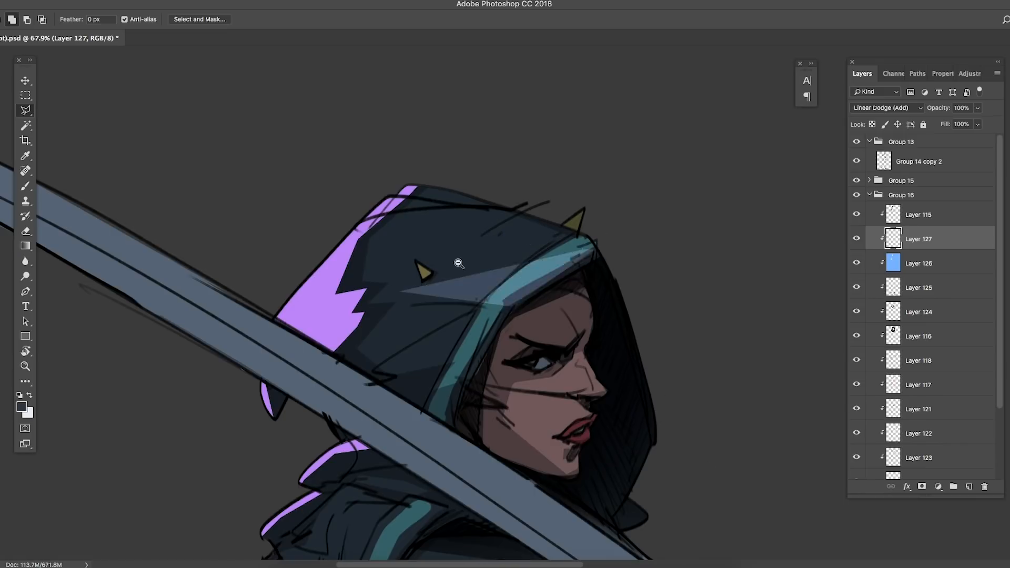
- Outline an angular highlight across the upper hood with the Polygonal Lasso and lighten it
left_click_drag(459, 262, 418, 242)
left_click_drag(421, 239, 471, 228)
left_click(510, 357)
left_click(579, 408)
left_click(614, 390)
left_click_drag(590, 219, 530, 289)
left_click(636, 375)
left_click(510, 357)
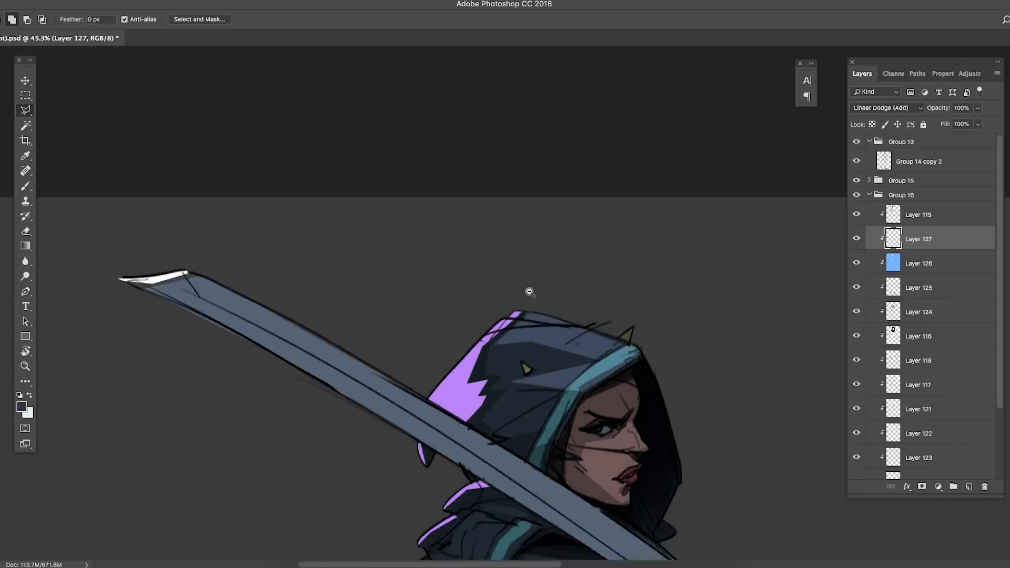
- Fill another lassoed facet on the side of the hood with the slate-blue light colour and deselect it
left_click_drag(526, 355, 494, 347)
left_click_drag(518, 368, 558, 357)
left_click_drag(569, 263, 541, 254)
mouse_move(591, 300)
left_mouse_down()
mouse_move(652, 295)
mouse_move(519, 291)
left_mouse_up()
left_click(666, 304)
left_click(637, 277)
left_click(639, 304)
left_click(664, 309)
key("alt+BackSpace")
key("super+d")
left_click_drag(436, 210, 489, 202)
left_click_drag(473, 200, 447, 196)
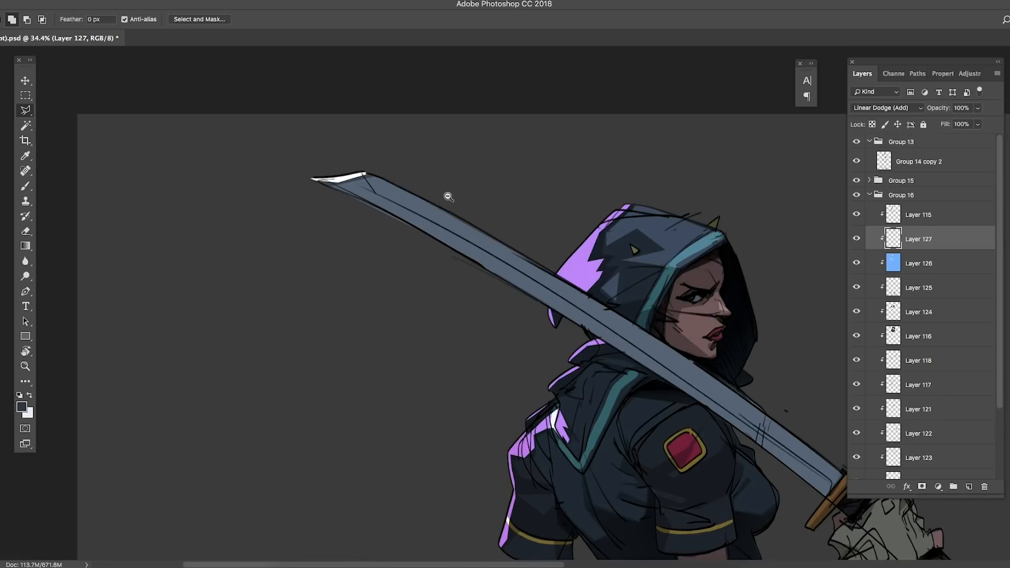
- Add small angular highlights to the face beneath the hood and save the document
key("Escape")
mouse_move(546, 225)
left_mouse_down()
mouse_move(484, 218)
mouse_move(512, 196)
mouse_move(505, 202)
left_mouse_up()
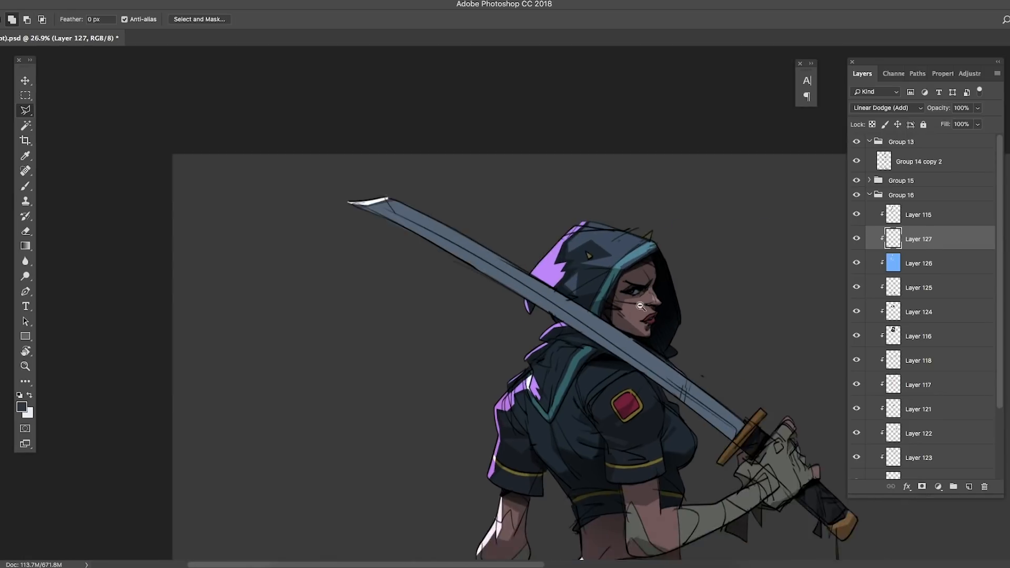
left_click_drag(638, 304, 694, 305)
left_click(654, 309)
left_click(662, 299)
key("super+d")
mouse_move(633, 305)
left_mouse_down()
mouse_move(575, 333)
mouse_move(679, 310)
mouse_move(584, 286)
mouse_move(675, 294)
mouse_move(606, 304)
left_mouse_up()
key("b")
right_click(663, 275)
key("Return")
key("l")
key("super+s")
- Add lassoed highlight facets to the sleeves and back of the jacket, including one below the V-shaped trim
left_click_drag(647, 337, 689, 336)
left_click_drag(605, 305, 563, 302)
mouse_move(516, 268)
left_mouse_down()
mouse_move(550, 243)
mouse_move(541, 203)
mouse_move(555, 227)
mouse_move(481, 107)
mouse_move(507, 135)
left_mouse_up()
double_click(577, 244)
key("alt+BackSpace")
key("super+d")
left_click(486, 294)
left_click(497, 322)
double_click(534, 325)
key("super+d")
left_click_drag(518, 244, 547, 211)
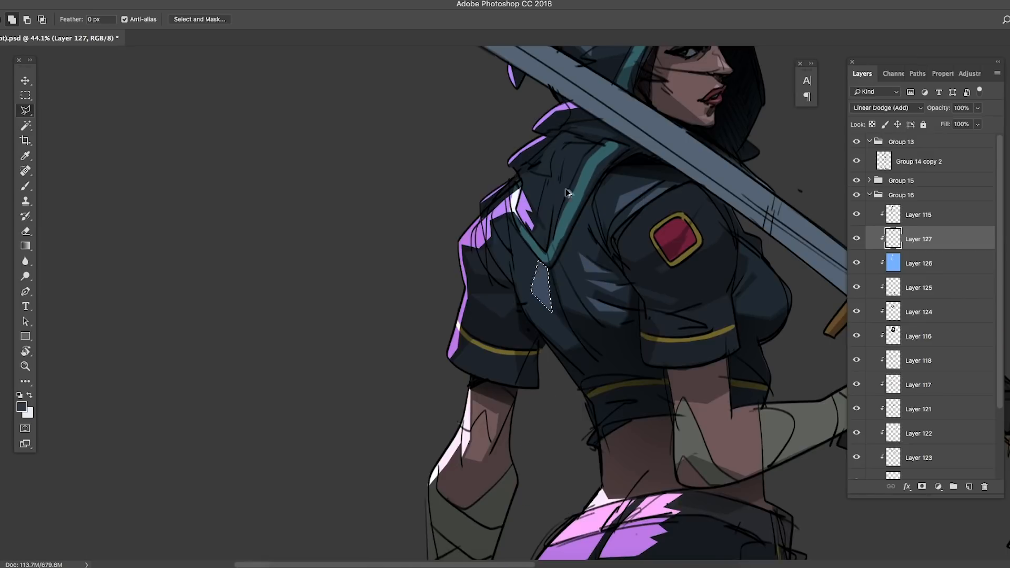
- Brush soft light into lassoed facets on the upper back around the teal V-shaped trim, saving the document
key("super+s")
key("l")
left_click_drag(578, 147, 610, 147)
key("b")
left_click_drag(563, 204, 526, 211)
key("l")
key("super+s")
mouse_move(530, 246)
left_mouse_down()
mouse_move(573, 247)
mouse_move(531, 221)
mouse_move(484, 230)
left_mouse_up()
key("b")
key("l")
key("super+s")
- Brush light into narrow lassoed facets along the folds of the hood's drape and save the document
left_click_drag(572, 165, 615, 167)
key("b")
left_click_drag(576, 263, 565, 273)
key("l")
left_click_drag(580, 210, 539, 209)
key("super+s")
left_click_drag(583, 172, 627, 173)
left_click(515, 247)
left_click(499, 270)
left_click(504, 317)
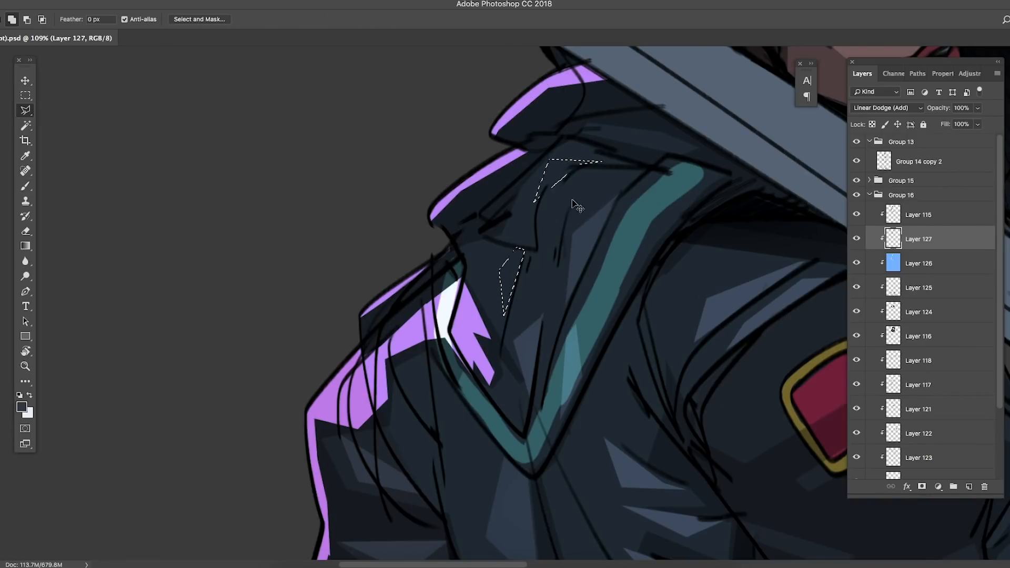
key("b")
left_click_drag(536, 189, 499, 191)
key("l")
key("super+s")
- Add lassoed highlight facets along the jacket folds with the brush, saving the document between passes
mouse_move(572, 217)
left_mouse_down()
mouse_move(515, 235)
mouse_move(631, 223)
mouse_move(604, 223)
mouse_move(625, 227)
mouse_move(589, 248)
left_mouse_up()
key("b")
key("super+s")
key("l")
left_click(628, 231)
key("super+s")
left_click_drag(610, 299, 634, 301)
left_click(577, 344)
key("b")
key("super+s")
key("l")
- Lasso and brush highlight facets on the near sleeve and chest of the jacket, and deselect
left_click(607, 387)
key("b")
left_click_drag(639, 376, 657, 373)
left_click_drag(649, 316, 578, 315)
key("super+s")
key("l")
left_click_drag(648, 363, 726, 364)
left_click(615, 275)
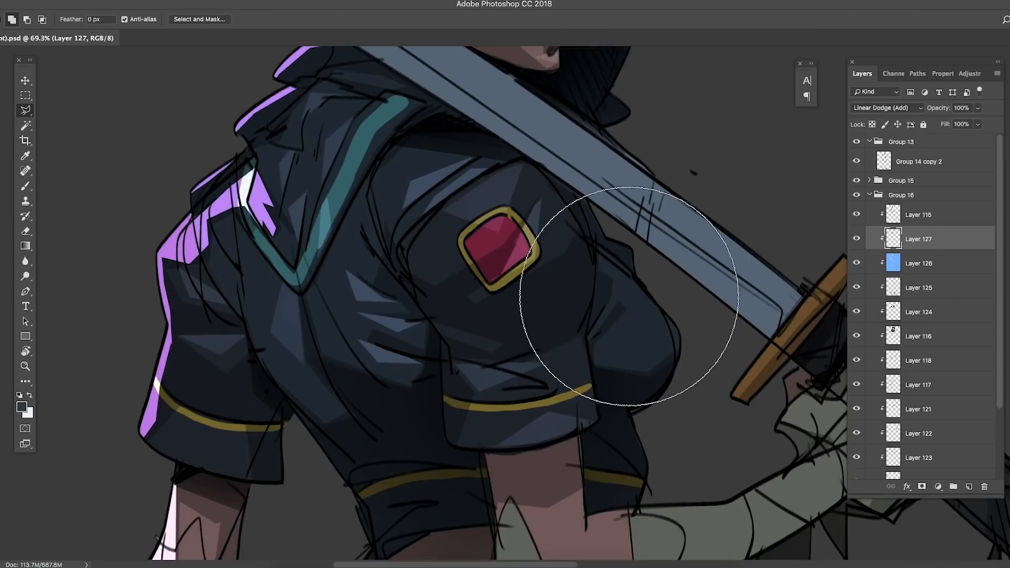
key("b")
left_click_drag(638, 305, 618, 326)
key("super+d")
- Brush light into further small lassoed facets on the upper figure and save the document
left_click_drag(628, 277, 558, 278)
left_click_drag(600, 322, 647, 322)
mouse_move(468, 275)
left_mouse_down()
mouse_move(502, 276)
mouse_move(476, 304)
left_mouse_up()
left_click(453, 279)
key("b")
left_click_drag(508, 279, 458, 279)
key("super+s")
key("l")
left_click_drag(569, 251, 552, 251)
left_click_drag(567, 231, 636, 226)
key("b")
left_click_drag(567, 226, 584, 226)
- Lasso the cheek area between nose and mouth, brush light into it, deselect, and save the document
key("l")
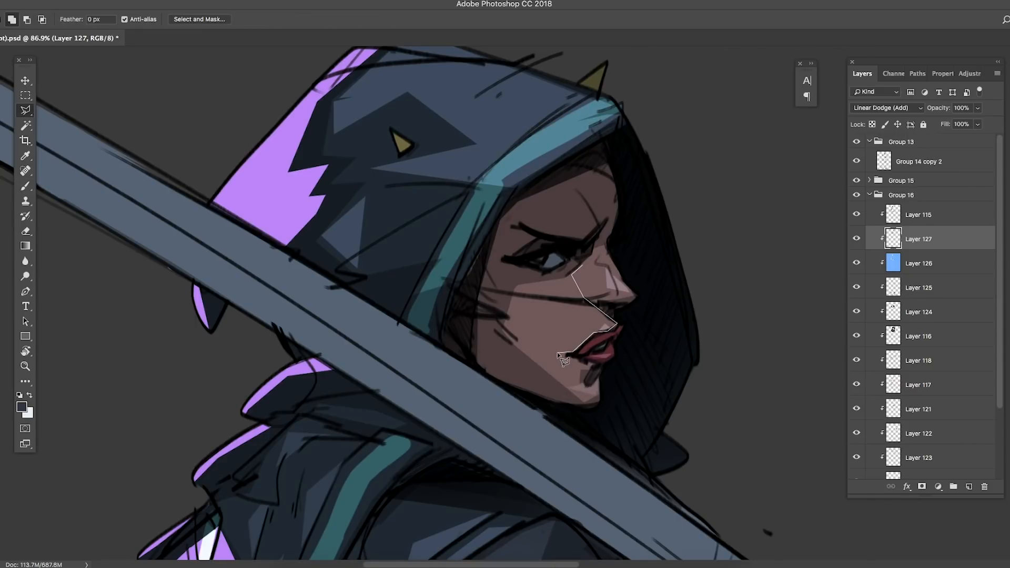
double_click(588, 259)
key("b")
key("super+d")
mouse_move(568, 263)
left_mouse_down()
mouse_move(561, 284)
mouse_move(531, 270)
mouse_move(602, 269)
mouse_move(533, 231)
left_mouse_up()
key("super+s")
key("l")
key("l")
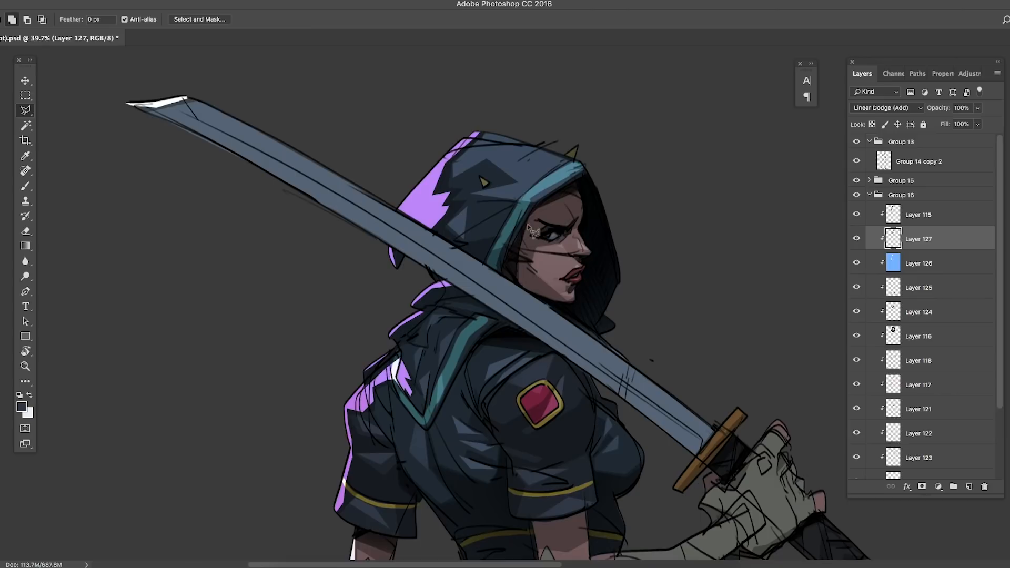
left_click_drag(631, 227, 598, 195)
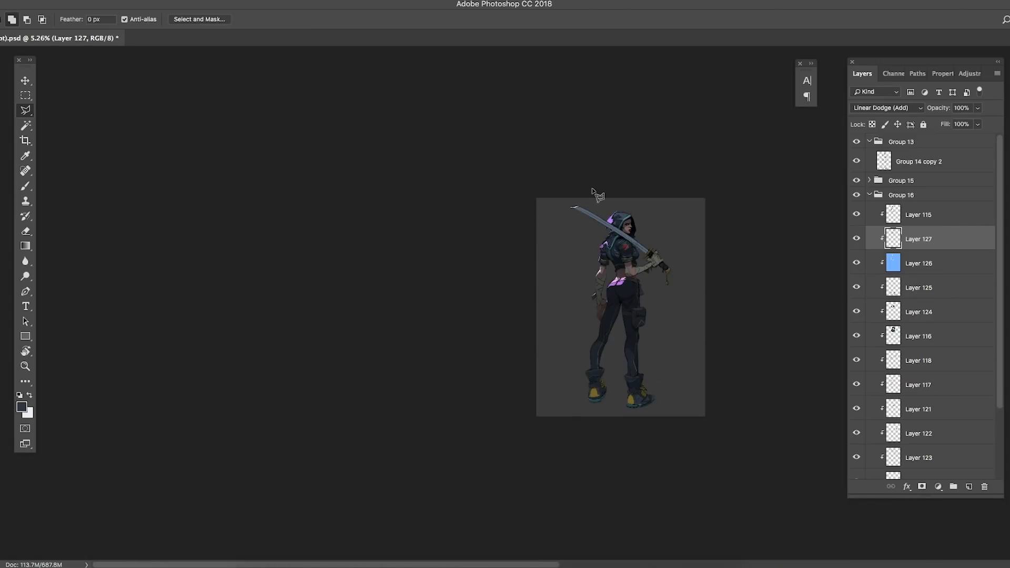
- Lasso highlight facets on the upper figure, brush light into them, and save the document
left_click_drag(622, 229, 654, 234)
left_click_drag(648, 316, 710, 318)
mouse_move(626, 266)
left_mouse_down()
mouse_move(546, 316)
mouse_move(633, 294)
left_mouse_up()
left_click(627, 298)
key("b")
left_click_drag(690, 279, 656, 263)
key("super+s")
key("l")
mouse_move(716, 284)
left_mouse_down()
mouse_move(754, 283)
mouse_move(688, 263)
left_mouse_up()
key("b")
key("super+s")
- Outline further angular facets on the upper figure, brush them lighter, and save the document between passes
key("l")
left_click(772, 215)
mouse_move(751, 260)
left_mouse_down()
mouse_move(820, 262)
mouse_move(731, 250)
mouse_move(836, 226)
mouse_move(760, 247)
mouse_move(720, 243)
mouse_move(842, 227)
left_mouse_up()
left_click(741, 268)
key("b")
key("super+s")
key("l")
left_click(760, 229)
left_click(772, 227)
left_click(774, 252)
key("b")
- Lasso one more highlight facet on the upper figure and clear the selection
key("l")
left_click(745, 212)
left_click(768, 207)
left_click(744, 191)
mouse_move(709, 215)
left_mouse_down()
mouse_move(746, 216)
mouse_move(682, 209)
mouse_move(646, 179)
left_mouse_up()
key("super+d")
key("super+d")
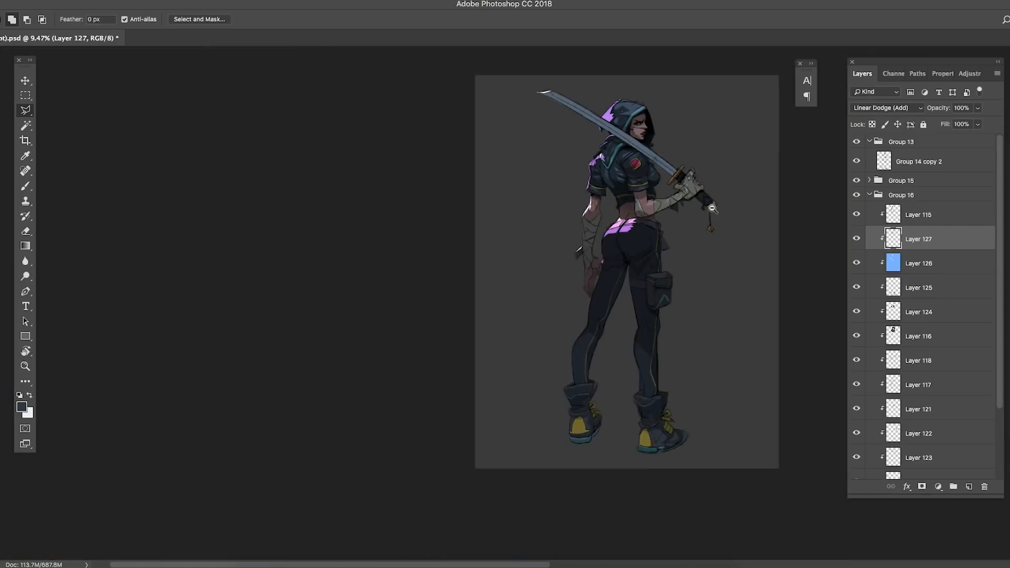
- Lasso several facets around the sword grip and wrapped hand, fill them with the foreground colour, and deselect
left_click_drag(718, 231, 770, 231)
left_click(650, 161)
left_click(673, 145)
left_click(639, 306, "shift")
left_click(657, 290)
left_click_drag(588, 79, 612, 229)
left_click(669, 267)
left_click(654, 257)
key("alt+BackSpace")
key("super+d")
- Lasso an angular highlight on the calf of the leg with the pouch, brush light into it, and save
left_click_drag(704, 399, 639, 399)
left_click_drag(652, 240, 568, 231)
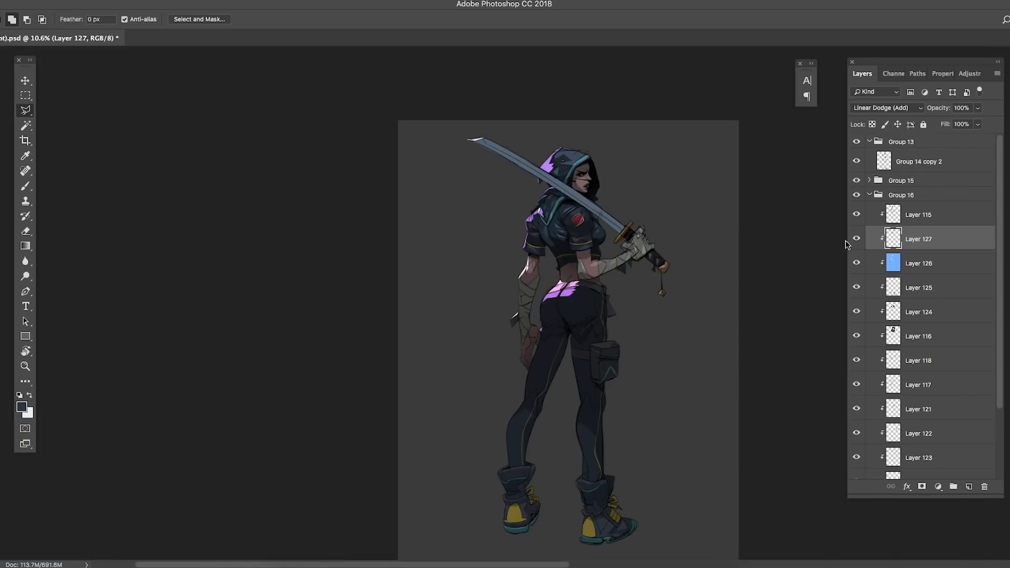
left_click_drag(546, 262, 639, 221)
left_click(507, 254)
key("super+d")
left_click_drag(557, 210, 527, 200)
left_click_drag(579, 385, 598, 381)
left_click(573, 409)
left_click(562, 422)
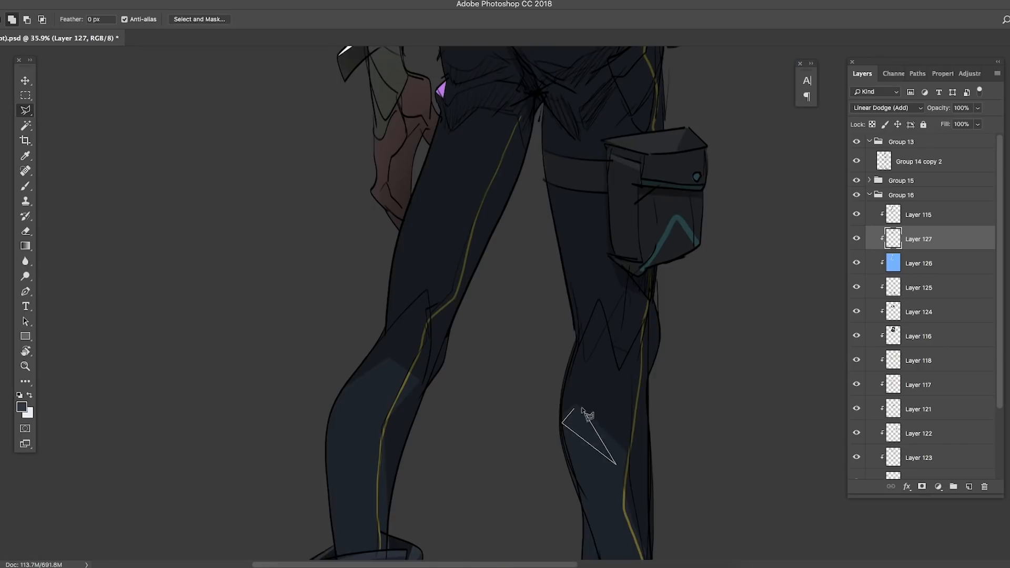
left_click(616, 466)
key("b")
left_click_drag(574, 421, 582, 429)
key("super+s")
- Brush a matching lassoed highlight onto the other calf and save the document
left_click(497, 372)
key("b")
left_click_drag(531, 389, 538, 437)
key("super+s")
left_click_drag(636, 377, 526, 257)
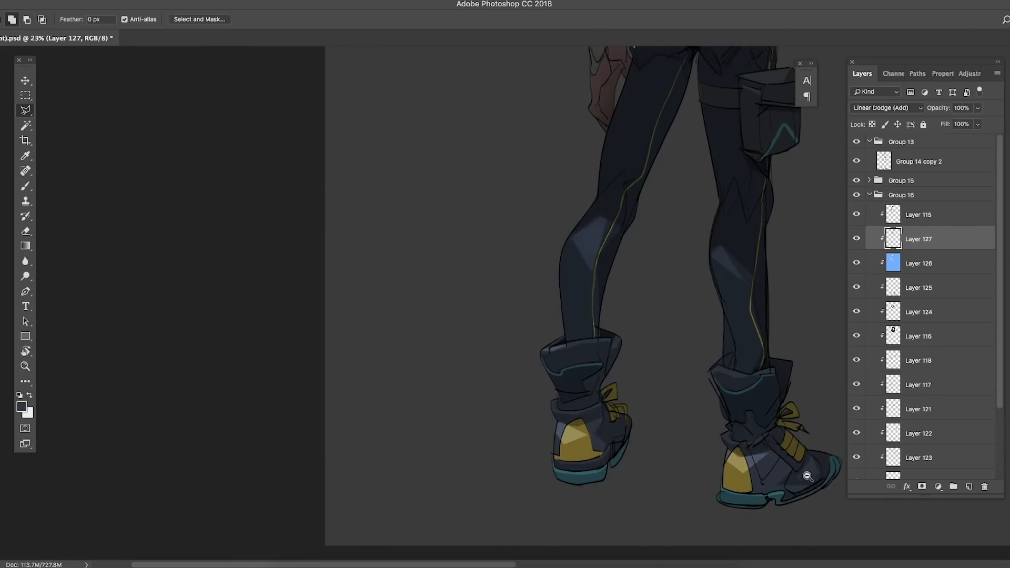
- Lasso angular highlight facets on the dark panels of the boots
left_click_drag(767, 474, 660, 401)
left_click_drag(578, 481, 636, 442)
left_click(531, 271)
left_click(606, 319)
mouse_move(661, 313)
left_mouse_down()
mouse_move(499, 240)
mouse_move(647, 236)
left_mouse_up()
left_click(530, 199)
left_click(419, 251)
left_click_drag(494, 294, 604, 315)
left_click(597, 353)
left_click(631, 355)
left_click(465, 341)
- Outline highlight facets along the heel trim and teal sole of the boot
mouse_move(599, 279)
left_mouse_down()
mouse_move(544, 305)
mouse_move(620, 257)
mouse_move(526, 295)
left_mouse_up()
left_click(652, 318)
left_click(534, 347)
mouse_move(526, 295)
left_mouse_down()
mouse_move(646, 316)
mouse_move(628, 321)
left_mouse_up()
left_click(653, 344)
left_click(521, 399)
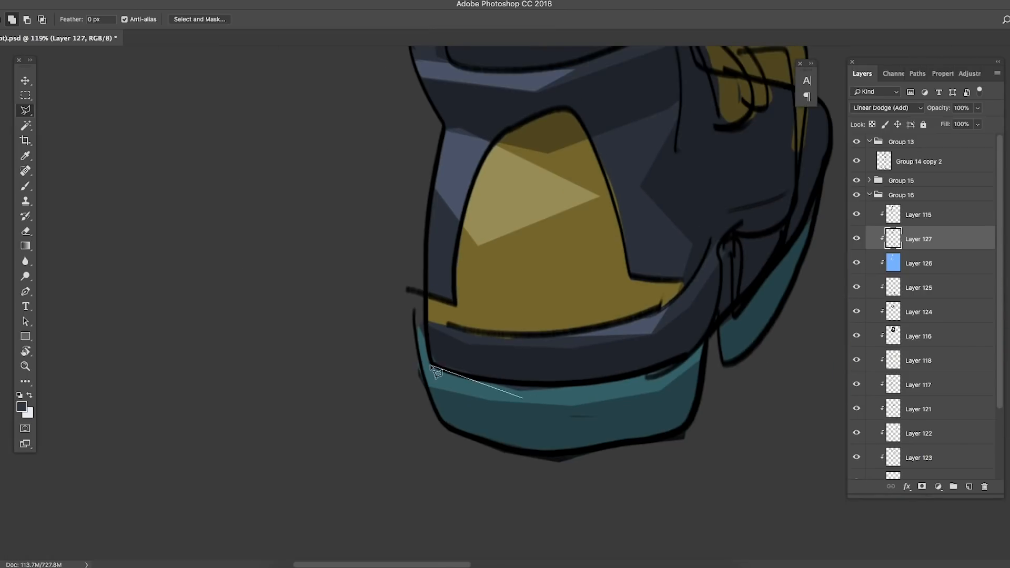
left_click(457, 374)
left_click_drag(507, 336, 589, 315)
left_click(674, 369)
left_click(721, 377)
mouse_move(678, 316)
left_mouse_down()
mouse_move(582, 259)
mouse_move(563, 330)
left_mouse_up()
- Lasso a four-sided facet on the forearm wrap, fill it with the foreground colour, and deselect
left_click_drag(616, 186, 679, 189)
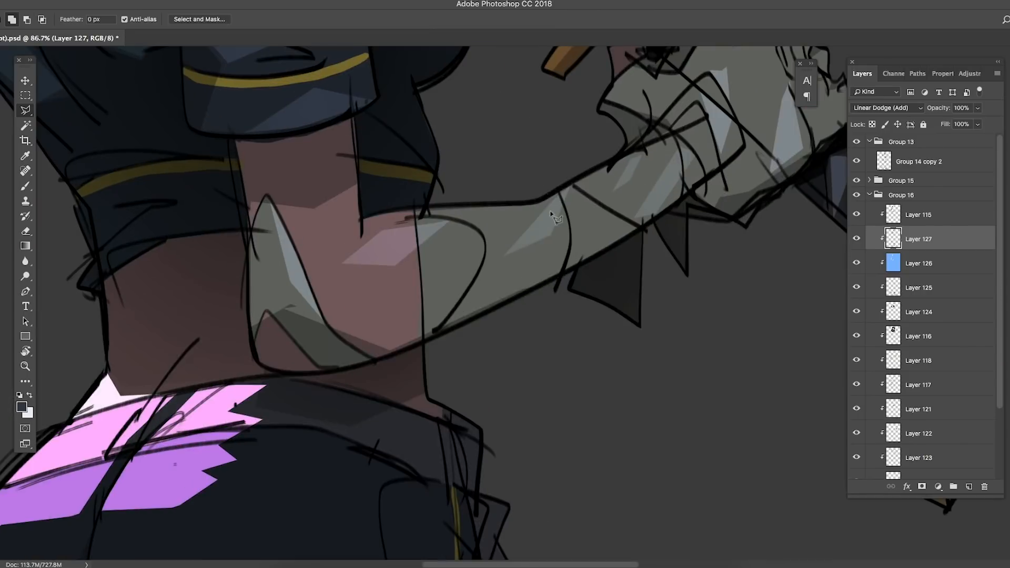
left_click(638, 155)
left_click(598, 227)
left_click(644, 227)
left_click(690, 153)
left_click(638, 155)
key("alt+BackSpace")
key("super+d")
left_click_drag(581, 129, 621, 176)
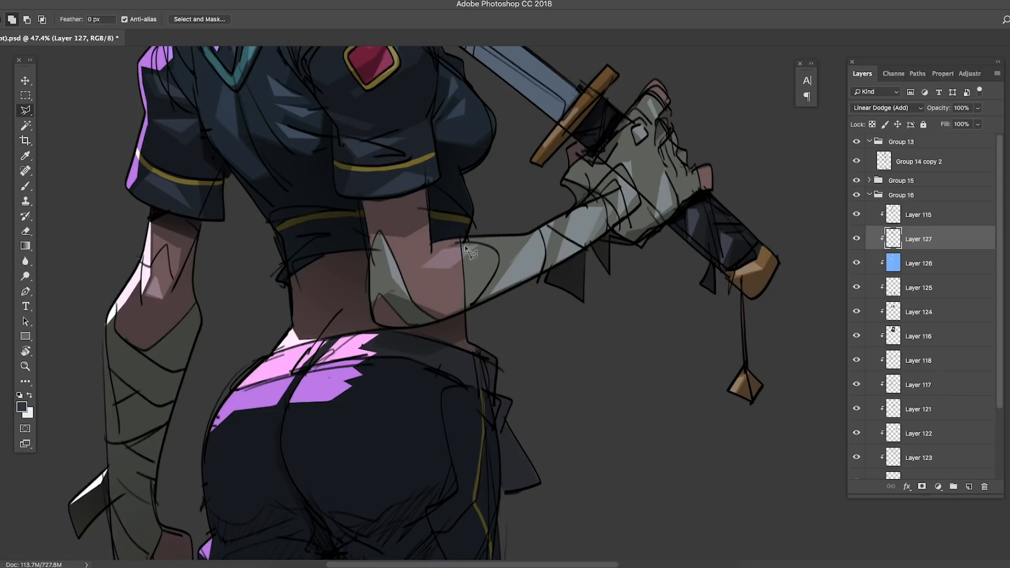
- Fill small lassoed facets near the elbow and forearm wrap with light, deselect, and save the document
left_click(410, 269)
left_click(445, 251)
key("alt+BackSpace")
key("super+d")
mouse_move(524, 229)
left_mouse_down()
mouse_move(446, 229)
mouse_move(594, 222)
mouse_move(560, 282)
mouse_move(599, 264)
left_mouse_up()
key("BackSpace")
key("super+d")
key("super+s")
- Add lassoed highlight facets to the lid and side of the thigh pouch
left_click_drag(515, 435, 565, 434)
left_click(484, 319)
left_click(561, 324)
key("super+d")
left_click_drag(605, 221, 594, 220)
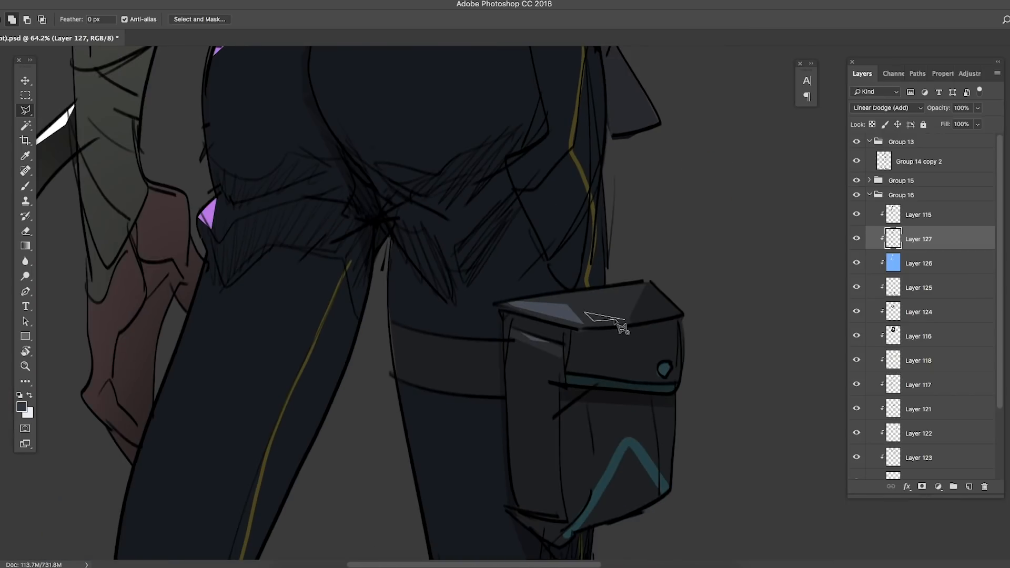
left_click_drag(609, 299, 552, 300)
left_click_drag(645, 234, 629, 251)
- Lasso a facet across the sword blade and try brushing it with a more saturated blue
left_click_drag(507, 106, 547, 106)
left_click(508, 175)
left_click(531, 210)
double_click(572, 237)
key("b")
left_click(22, 407)
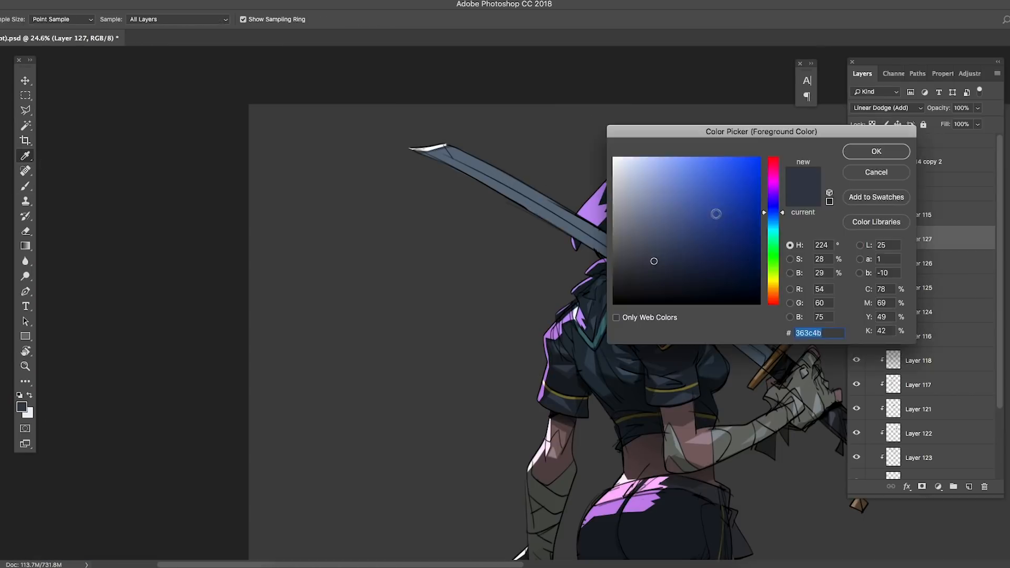
left_click(717, 214)
key("Return")
left_click_drag(564, 238, 534, 217)
- Set the foreground colour to a brighter blue
left_click(23, 407)
left_click(732, 182)
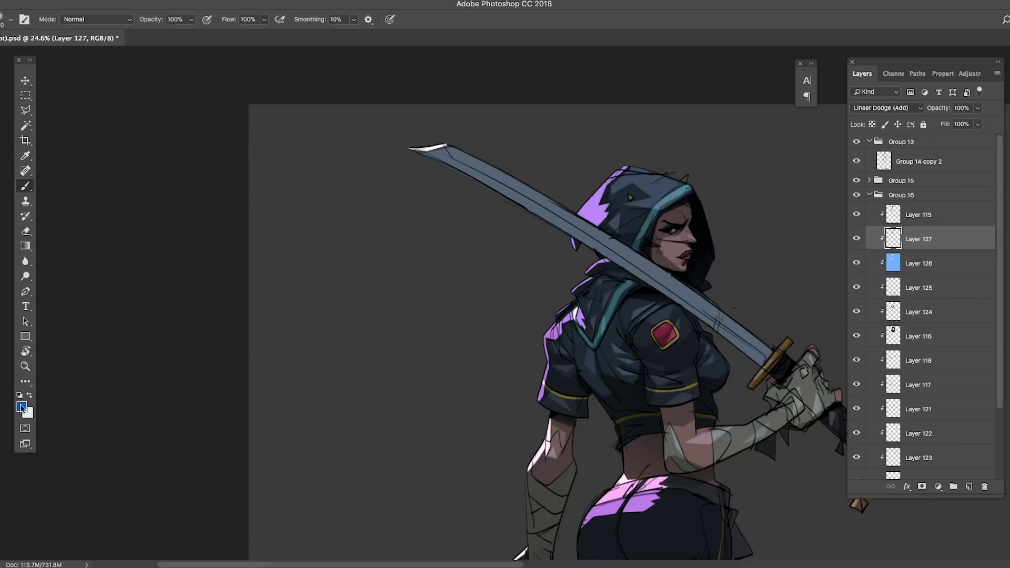
left_click(22, 407)
left_click(707, 160)
key("Return")
- Try brushing bright blue light into lassoed bands across the sword blade
key("l")
key("super+s")
left_click(591, 256)
key("b")
left_click_drag(605, 274, 673, 351)
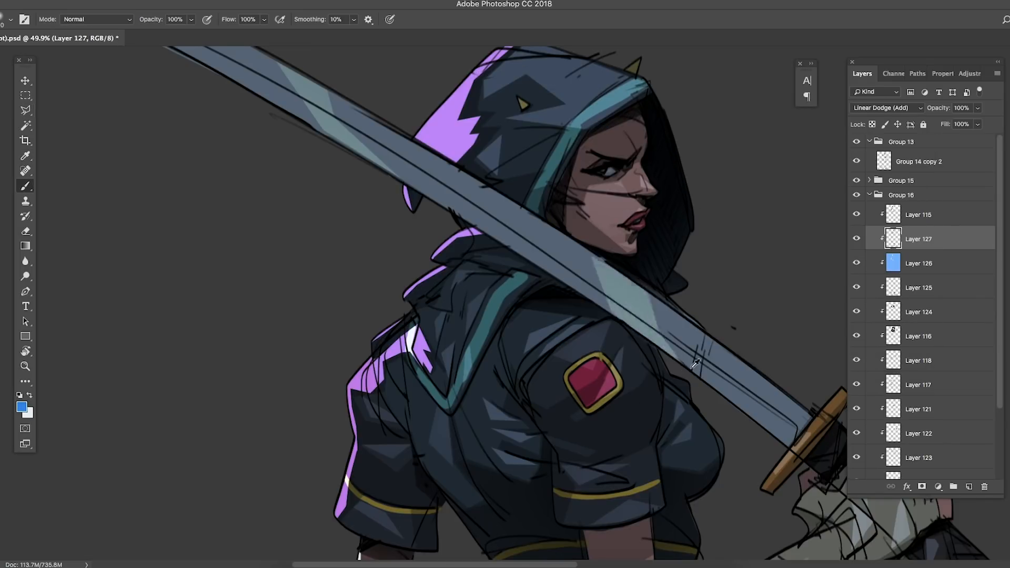
left_click_drag(641, 218, 632, 183)
left_click(625, 240)
key("b")
left_click_drag(626, 253, 513, 205)
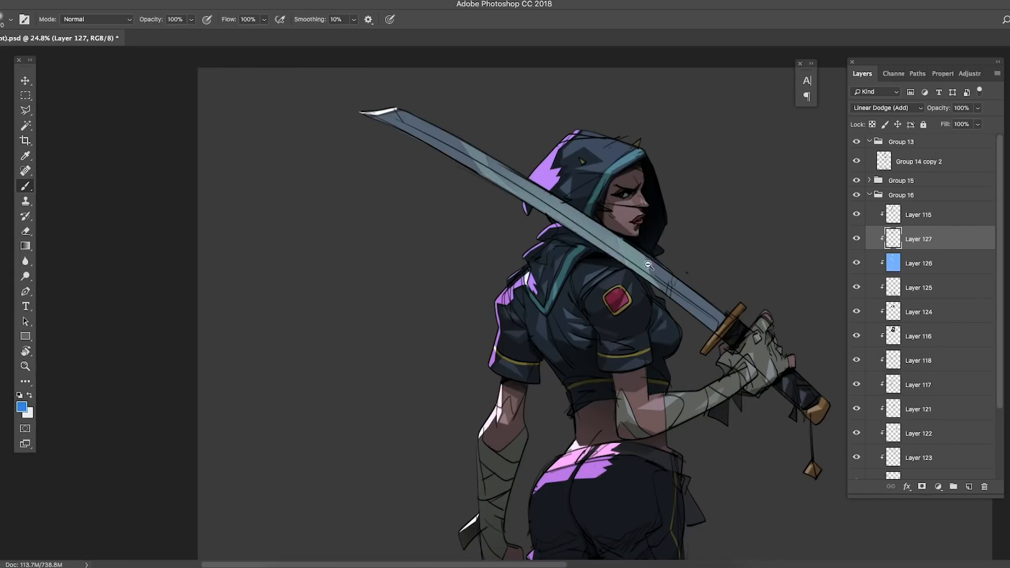
- Undo the blue highlight bands on the sword blade
left_click_drag(633, 232, 648, 90)
mouse_move(605, 147)
left_mouse_down()
mouse_move(583, 117)
mouse_move(557, 182)
left_mouse_up()
key("super+alt+z")
key("super+alt+z")
- Lasso a narrow facet across the blade beside the hood, brush bright blue light into it, and deselect
left_click_drag(482, 227, 494, 244)
key("l")
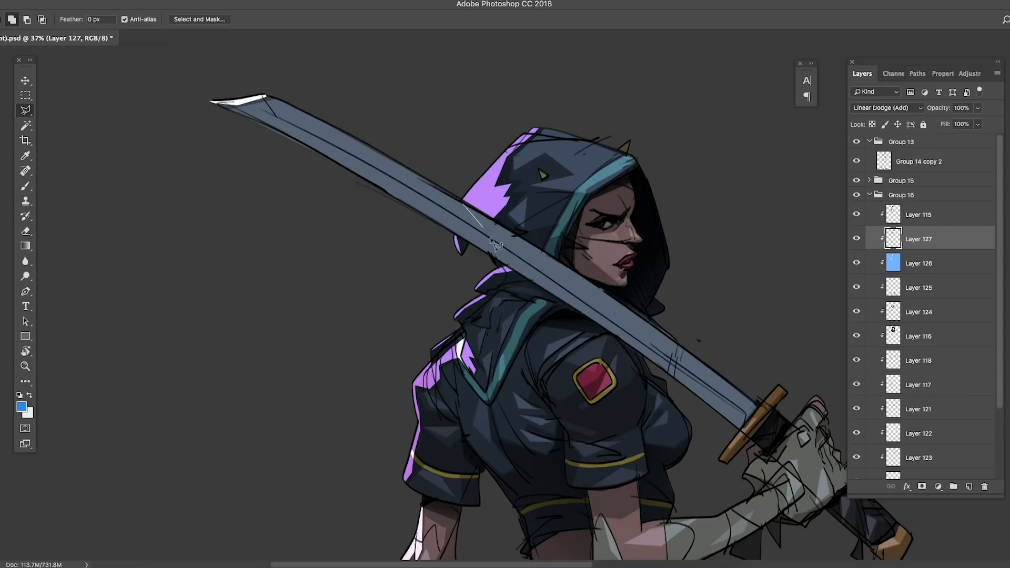
left_click(513, 250)
left_click(521, 270)
key("b")
key("super+d")
mouse_move(610, 315)
left_mouse_down()
mouse_move(531, 253)
mouse_move(541, 128)
left_mouse_up()
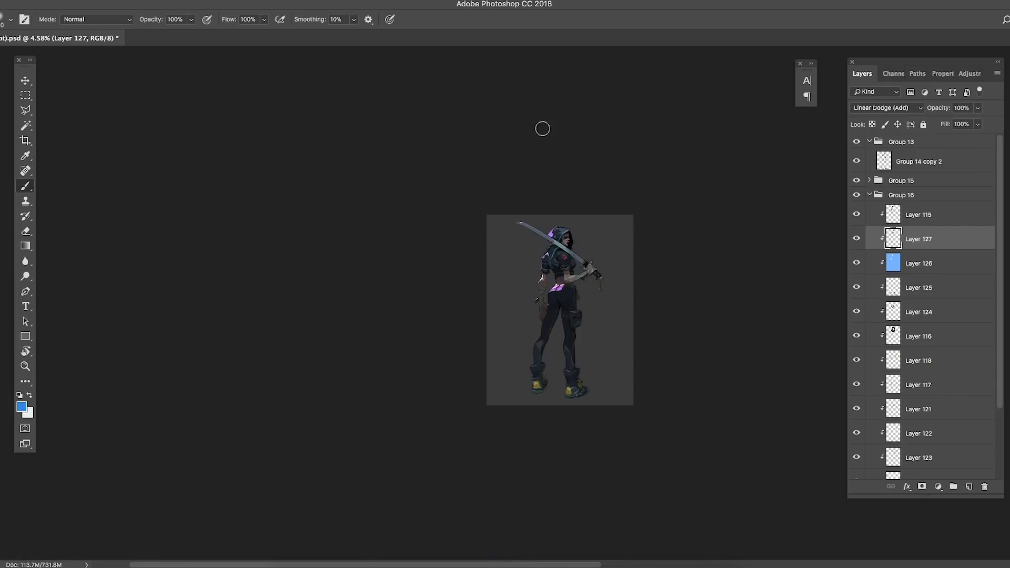
- Lasso another facet on the sword blade and set the foreground colour to a pale blue
key("l")
mouse_move(577, 233)
left_mouse_down()
mouse_move(558, 279)
mouse_move(489, 260)
left_mouse_up()
key("b")
left_click(22, 406)
left_click(672, 164)
key("Return")
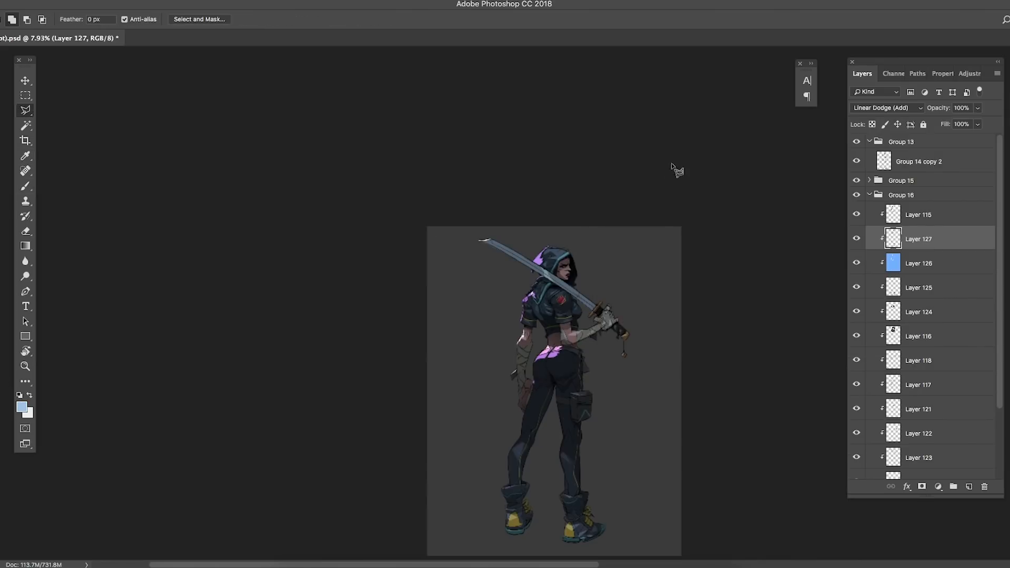
left_click_drag(566, 280, 647, 284)
- Reset the colours to white foreground and black background, and brush light onto the blade
key("l")
key("b")
key("d")
key("x")
left_click_drag(532, 240, 509, 237)
mouse_move(585, 193)
left_mouse_down()
mouse_move(565, 194)
mouse_move(605, 197)
left_mouse_up()
- Load the magenta rim highlights as a selection, add a clipped layer beneath Layer 115, and choose a light blue foreground colour
left_click(892, 239, "super")
left_click(918, 215)
left_click(968, 486, "super")
left_click(22, 407)
left_click(688, 186)
key("Return")
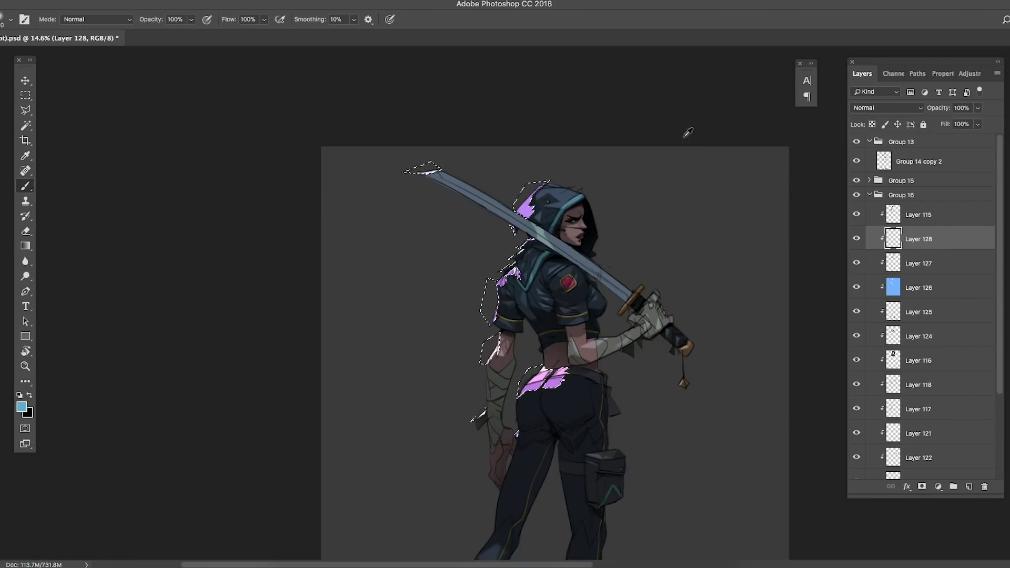
- Try recolouring the rim highlights on Layer 128 with Hue/Saturation, using hue -94, saturation +77 and lightness -2
left_click(918, 214)
left_click(857, 238)
key("super+u")
left_click_drag(681, 251, 733, 223)
left_click_drag(707, 200, 695, 199)
key("Return")
left_click(918, 238)
key("super+u")
left_click_drag(682, 251, 668, 253)
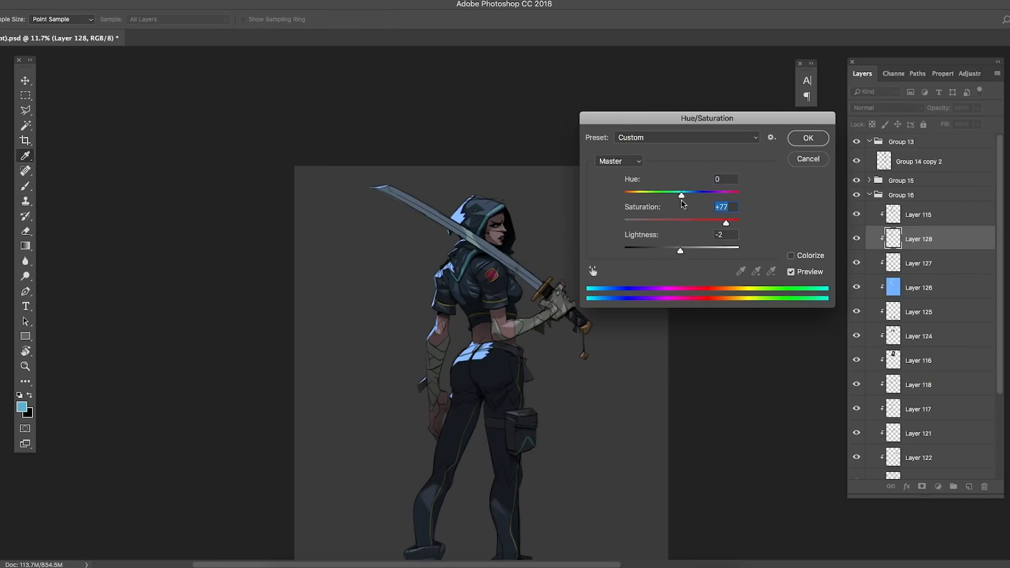
left_click_drag(736, 193, 674, 196)
mouse_move(584, 176)
left_mouse_down()
mouse_move(559, 176)
mouse_move(581, 175)
left_mouse_up()
left_click_drag(674, 196, 642, 196)
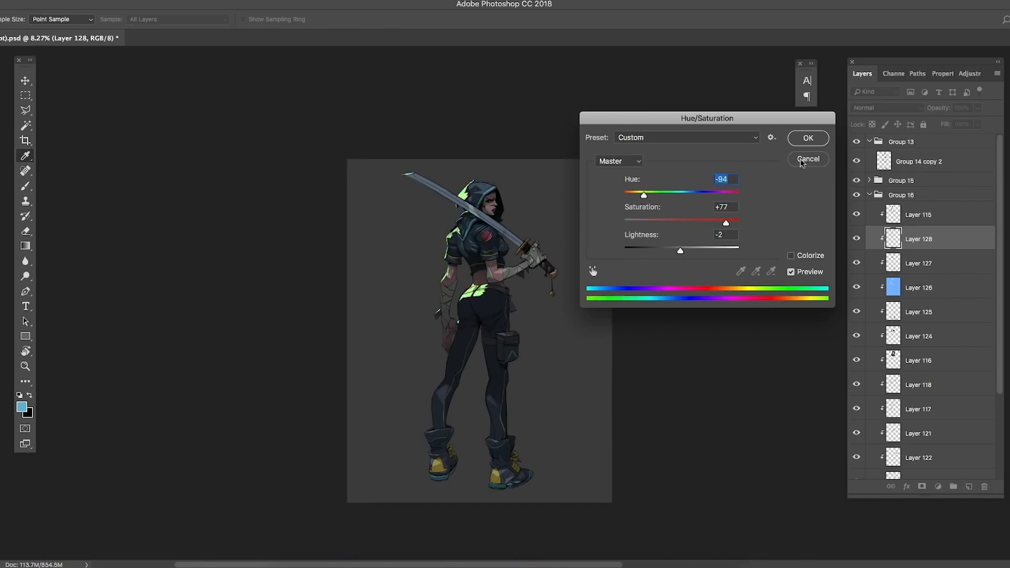
key("Return")
- Discard Layer 128, keep the magenta highlights visible, and make Layer 115 the active layer
left_click(856, 238)
left_click(857, 214)
left_click(918, 214)
mouse_move(505, 216)
left_mouse_down()
mouse_move(550, 214)
mouse_move(538, 191)
mouse_move(525, 261)
left_mouse_up()
left_click_drag(574, 213, 596, 228)
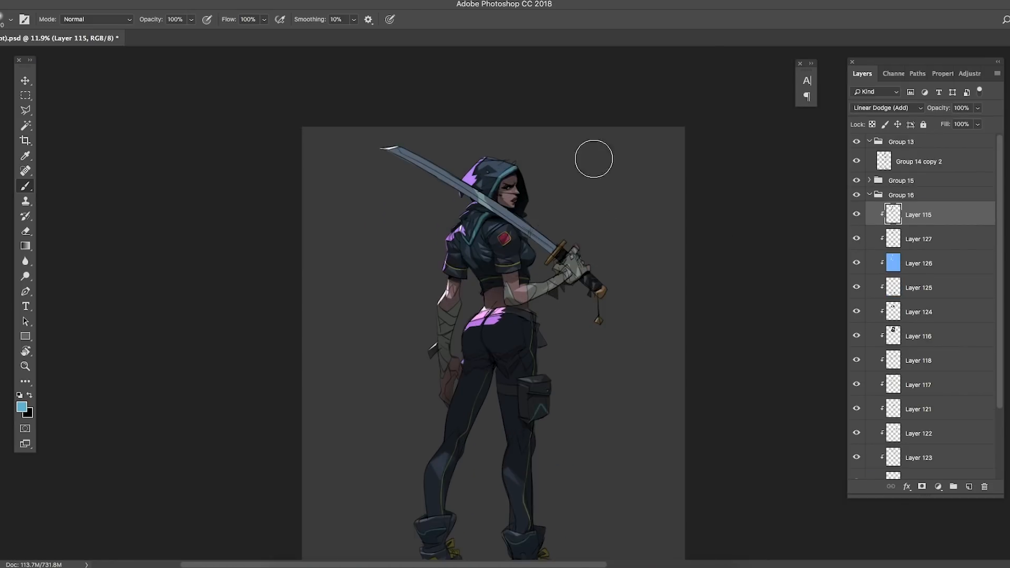
- Collapse Group 16, expand Group 15, select Layer 112, reset the colours to black foreground and white background, and save
left_click(868, 194)
left_click(869, 181)
left_click_drag(745, 221, 720, 221)
left_click(917, 225)
key("d")
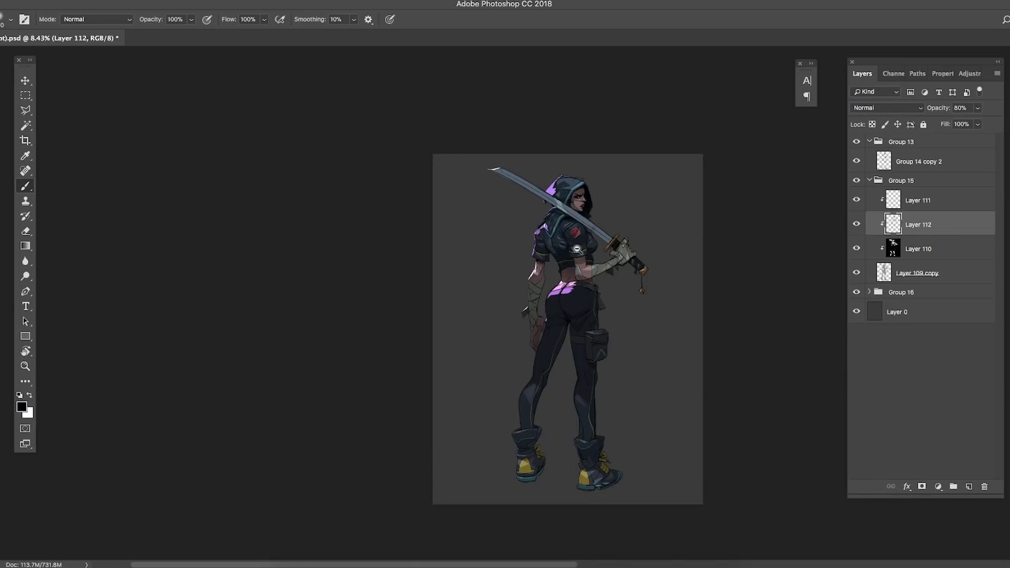
left_click_drag(578, 227, 663, 227)
key("l")
key("ctrl+d")
key("ctrl+s")
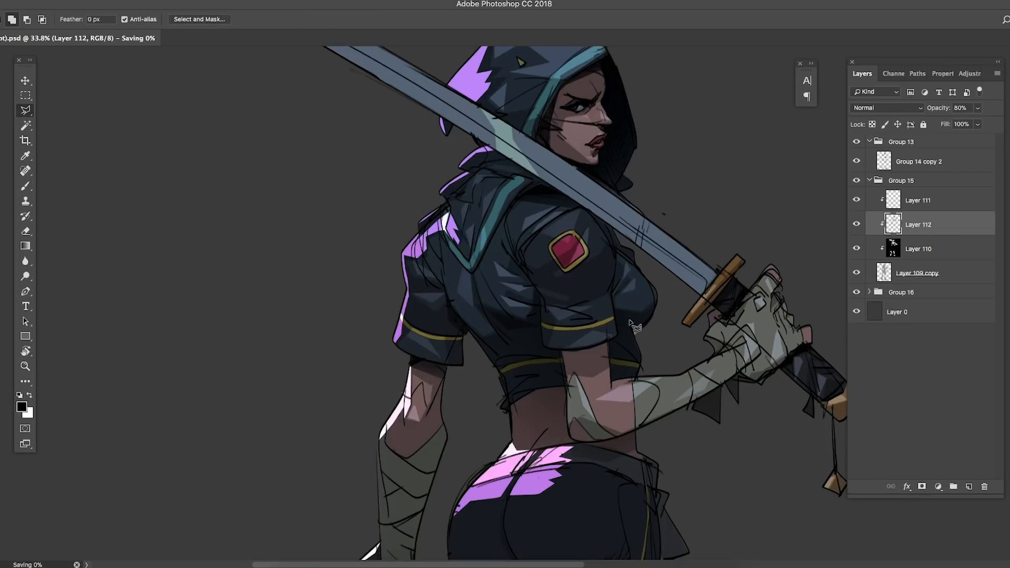
- Enlarge the brush tip for shading, save the document, and ready the lasso for the face
key("ctrl+d")
key("ctrl+s")
left_click(594, 263)
mouse_move(597, 239)
left_mouse_down()
mouse_move(608, 239)
mouse_move(487, 248)
left_mouse_up()
key("l")
key("ctrl+s")
left_click_drag(598, 203, 687, 204)
left_click_drag(602, 227, 555, 226)
key("e")
right_click(608, 242)
key("Return")
key("bracketright")
key("bracketright")
key("bracketright")
key("bracketright")
key("l")
mouse_move(611, 240)
left_mouse_down()
mouse_move(563, 241)
mouse_move(699, 239)
left_mouse_up()
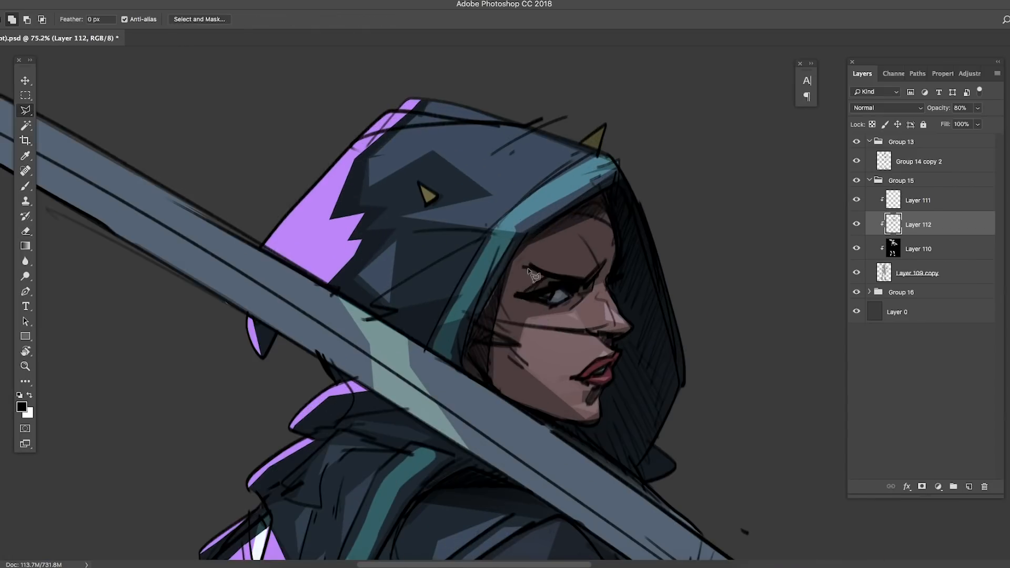
- Lasso angular areas around the face and hood, brush black shadow into them on Layer 112, and save
key("ctrl+s")
left_click_drag(569, 271, 518, 272)
left_click_drag(563, 241, 621, 247)
mouse_move(628, 292)
left_mouse_down()
mouse_move(574, 292)
mouse_move(684, 297)
left_mouse_up()
key("b")
mouse_move(616, 320)
left_mouse_down()
mouse_move(583, 320)
mouse_move(563, 369)
mouse_move(595, 430)
left_mouse_up()
key("l")
key("ctrl+s")
key("b")
key("l")
key("ctrl+s")
key("b")
key("l")
key("ctrl+s")
- Lasso more angular facets on the upper body, brush black shadow into each, deselect, and save
left_click_drag(584, 360, 572, 434)
mouse_move(556, 454)
left_mouse_down()
mouse_move(578, 420)
mouse_move(562, 301)
left_mouse_up()
double_click(570, 408)
key("b")
key("ctrl+d")
key("l")
key("ctrl+s")
key("l")
key("ctrl+s")
mouse_move(636, 288)
left_mouse_down()
mouse_move(594, 299)
mouse_move(655, 326)
left_mouse_up()
left_click(649, 398)
left_click(635, 399)
key("b")
key("ctrl+d")
key("l")
key("ctrl+s")
- Lasso one more facet on the figure, brush black shadow into it, and deselect
key("b")
key("l")
key("ctrl+s")
left_click(693, 358)
double_click(721, 407)
key("b")
key("ctrl+d")
left_click_drag(765, 368, 746, 338)
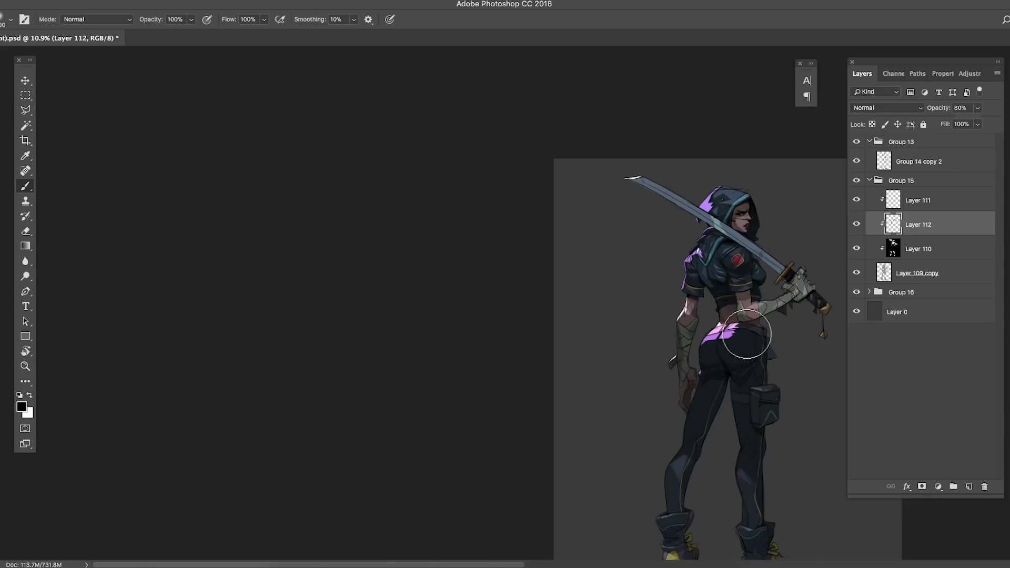
- Lasso a long facet along the thigh beside the lowered hand, brush black shadow into it, deselect, and save
key("l")
key("ctrl+s")
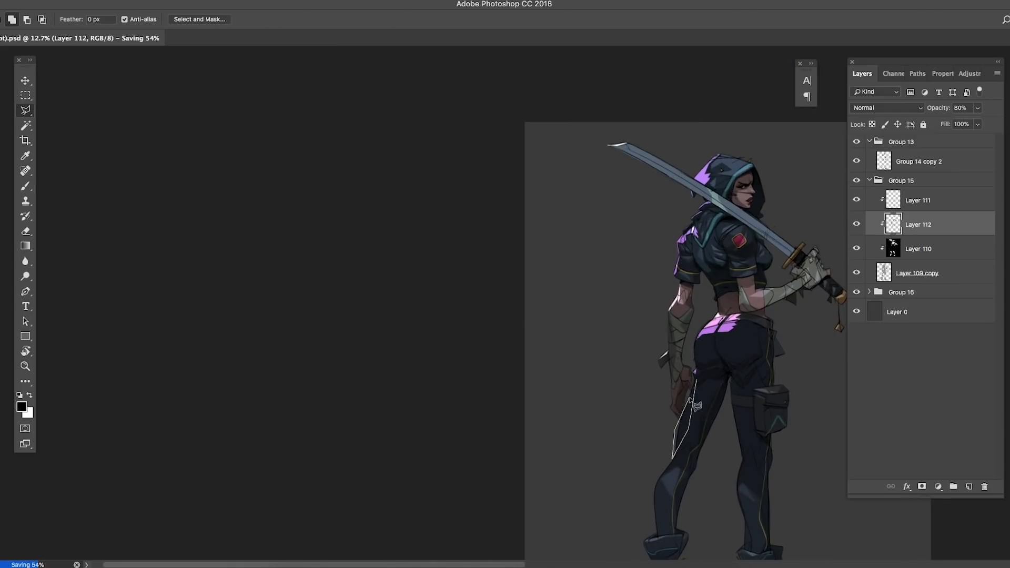
key("l")
key("ctrl+s")
mouse_move(703, 423)
left_mouse_down()
mouse_move(723, 427)
mouse_move(717, 450)
mouse_move(734, 408)
left_mouse_up()
left_click(661, 467)
key("b")
key("ctrl+d")
key("ctrl+s")
- Lasso another facet on the trousers, darken it with the black brush, deselect, and save
key("l")
left_click_drag(709, 343, 749, 347)
left_click(694, 344)
key("b")
key("ctrl+d")
mouse_move(703, 379)
left_mouse_down()
mouse_move(674, 372)
mouse_move(696, 408)
mouse_move(642, 411)
mouse_move(736, 432)
left_mouse_up()
key("ctrl+s")
- Lasso two further facets on the legs, brush black shadow into each, deselect, and save
key("l")
key("b")
key("l")
left_click(583, 457)
key("b")
key("ctrl+d")
left_click_drag(682, 365, 676, 377)
left_click_drag(678, 450, 683, 450)
key("l")
left_click(686, 446)
key("b")
key("ctrl+d")
key("ctrl+s")
- Build up the leg shading with several small lassoed facets brushed in black, saving along the way
key("l")
mouse_move(673, 394)
left_mouse_down()
mouse_move(707, 394)
mouse_move(648, 384)
mouse_move(709, 381)
mouse_move(678, 400)
mouse_move(613, 388)
mouse_move(634, 415)
mouse_move(613, 408)
left_mouse_up()
left_click(640, 389)
key("b")
key("ctrl+s")
key("l")
key("b")
key("l")
key("b")
key("ctrl+s")
key("l")
left_click(669, 401)
key("b")
- Lasso a facet on the lower figure, fill it with soft black shadow, deselect, and save
key("l")
mouse_move(693, 336)
left_mouse_down()
mouse_move(677, 336)
mouse_move(697, 336)
mouse_move(688, 351)
mouse_move(759, 369)
left_mouse_up()
left_click(695, 345)
left_click(672, 367)
key("b")
key("ctrl+d")
key("ctrl+s")
- Lasso and brush additional black shadow facets on the trousers, and save the document
key("l")
key("b")
key("l")
left_click(721, 254)
key("b")
key("l")
key("b")
left_click_drag(688, 367, 674, 368)
left_click_drag(666, 321, 686, 321)
key("l")
left_click(675, 245)
key("b")
key("l")
key("b")
key("ctrl+s")
- Lasso the narrow side panel of the thigh pouch, darken it with black, deselect, and save
left_click_drag(749, 286, 770, 286)
key("l")
left_click(727, 278)
left_click(750, 291)
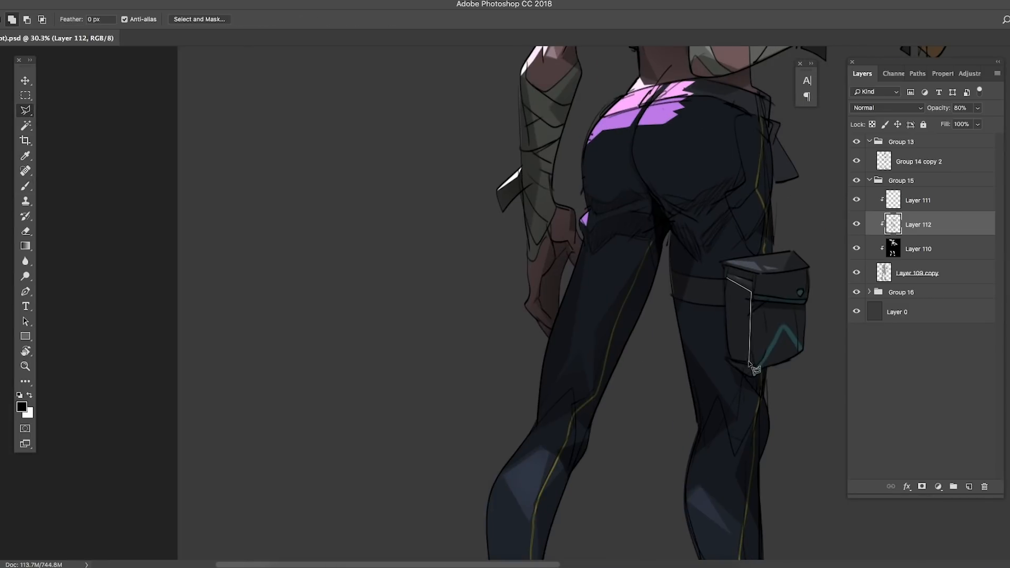
left_click_drag(752, 349, 735, 350)
key("ctrl+s")
mouse_move(762, 318)
left_mouse_down()
mouse_move(784, 318)
mouse_move(755, 316)
left_mouse_up()
key("ctrl+d")
key("ctrl+s")
- Lasso an angular facet across the seat of the trousers, brush it with black shadow, deselect, and save
left_click_drag(723, 237, 744, 238)
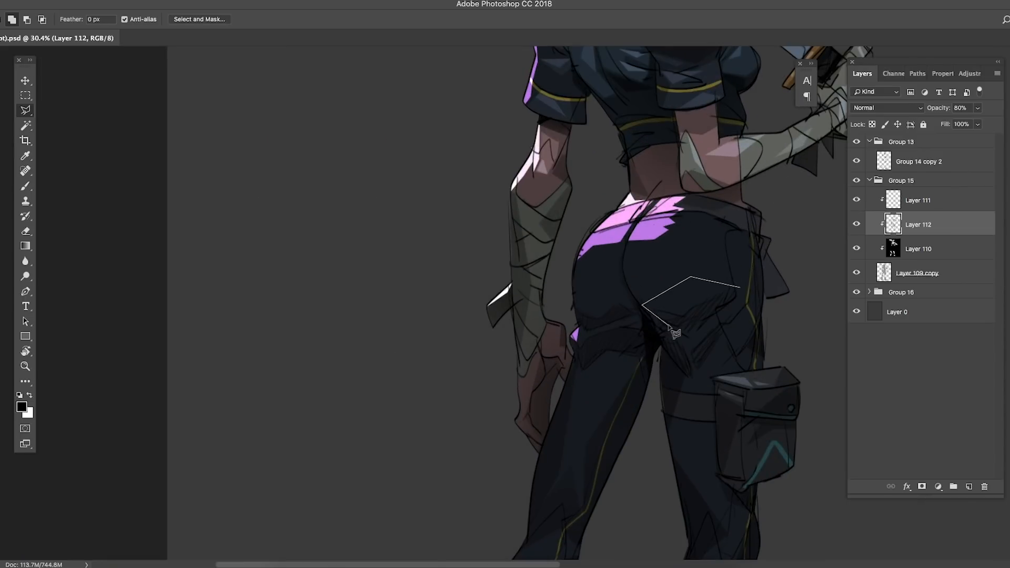
left_click(739, 287)
key("b")
key("ctrl+d")
left_click_drag(642, 310, 678, 311)
key("ctrl+s")
- Lasso a shadow facet beneath the near buttock, darken it with the black brush, and save
key("l")
left_click(648, 312)
left_click(605, 300)
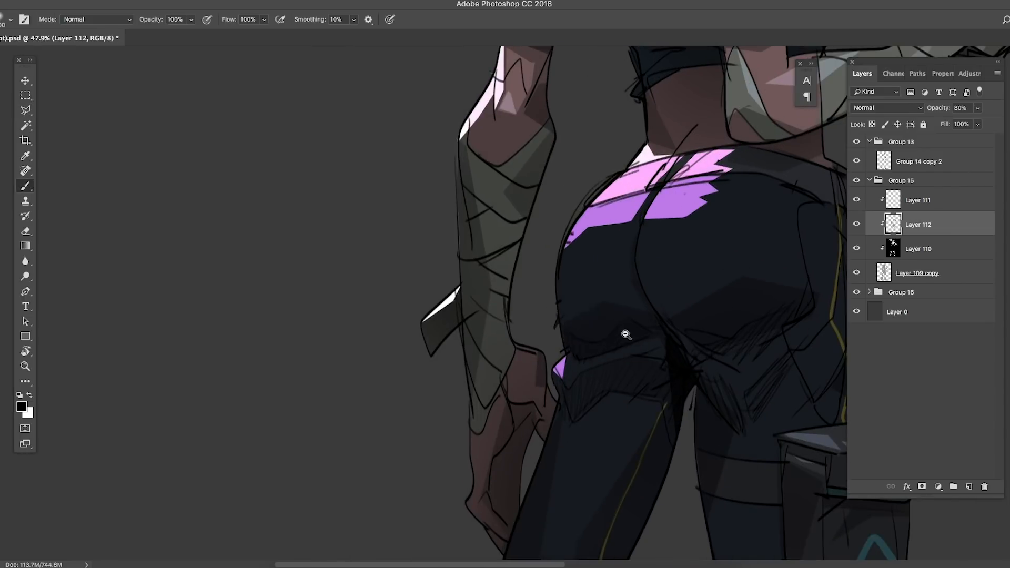
left_click_drag(626, 335, 604, 334)
mouse_move(736, 230)
left_mouse_down()
mouse_move(717, 230)
mouse_move(739, 230)
left_mouse_up()
key("ctrl+s")
- Lasso and brush two more black shadow facets around the upper-thigh folds, deselecting and saving after each
key("l")
left_click(625, 323)
left_click(606, 347)
key("b")
key("ctrl+d")
mouse_move(686, 323)
left_mouse_down()
mouse_move(665, 323)
mouse_move(728, 330)
left_mouse_up()
key("ctrl+s")
key("l")
key("b")
key("ctrl+d")
left_click_drag(649, 350, 629, 350)
key("ctrl+s")
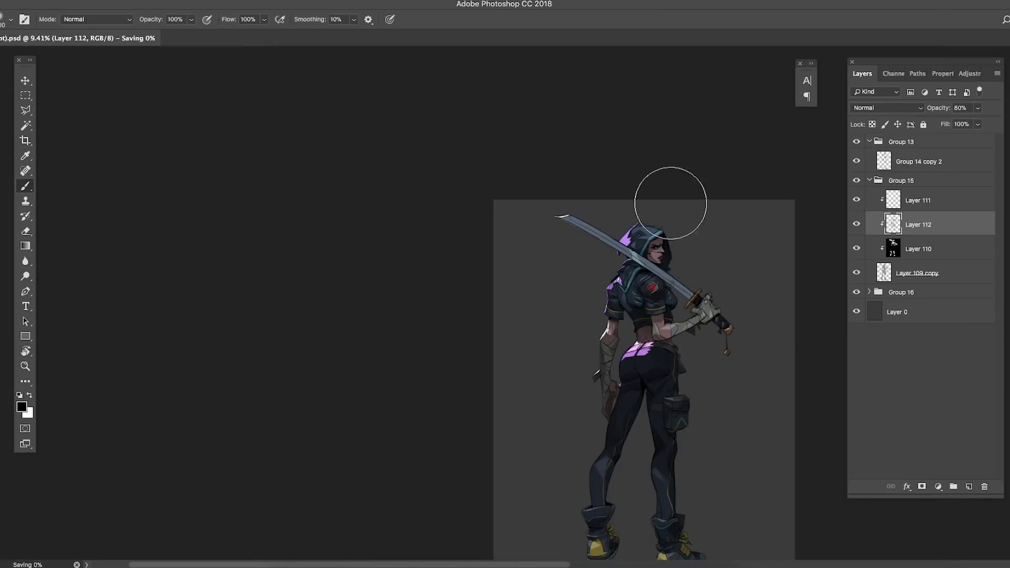
- Add further lassoed black shadow shapes to the figure, deselect each one, and save the document
left_click_drag(641, 288, 654, 288)
key("l")
left_click_drag(536, 417, 557, 417)
key("ctrl+d")
left_click_drag(641, 354, 620, 353)
key("ctrl+s")
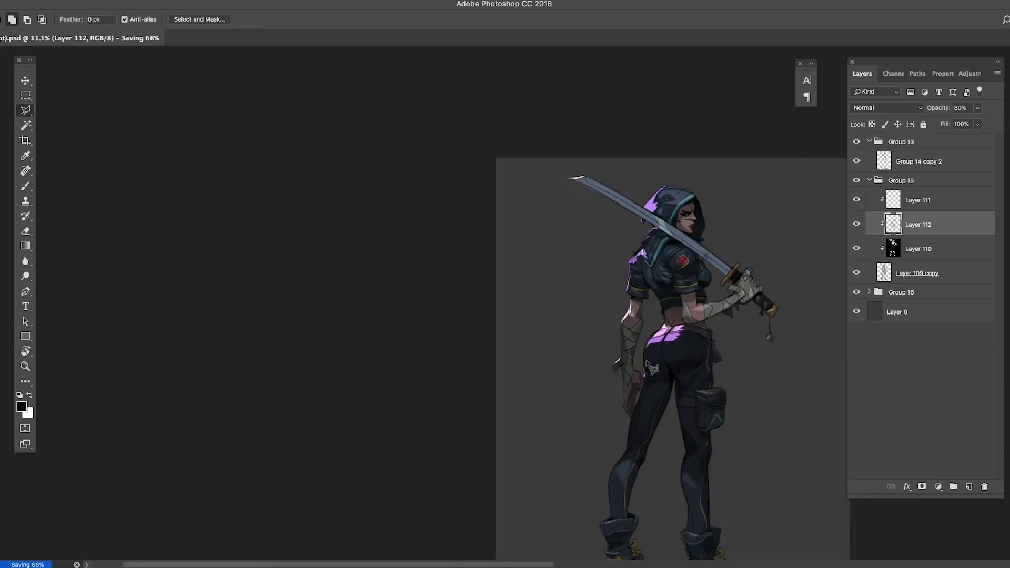
left_click_drag(694, 194, 718, 194)
key("b")
key("ctrl+d")
mouse_move(642, 333)
left_mouse_down()
mouse_move(621, 333)
mouse_move(686, 320)
mouse_move(663, 329)
mouse_move(674, 322)
mouse_move(631, 288)
left_mouse_up()
key("ctrl+s")
- Toggle Layer 112 off and on to compare the shadows, set its opacity to 100%, and save
key("l")
left_click(856, 224)
left_click(856, 224)
key("0")
key("ctrl+s")
left_click(570, 288)
left_click_drag(573, 324, 605, 325)
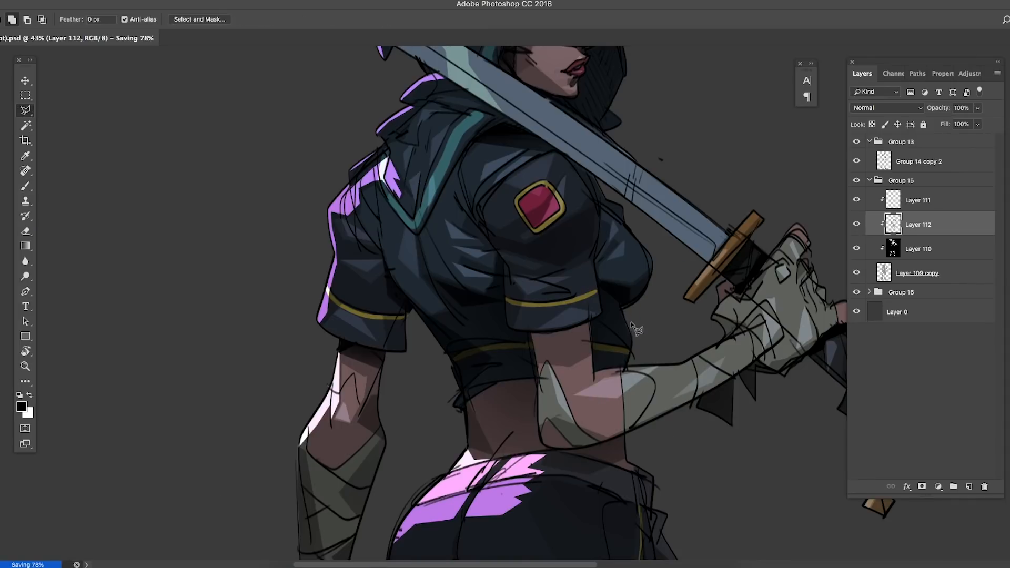
left_click_drag(631, 417, 610, 417)
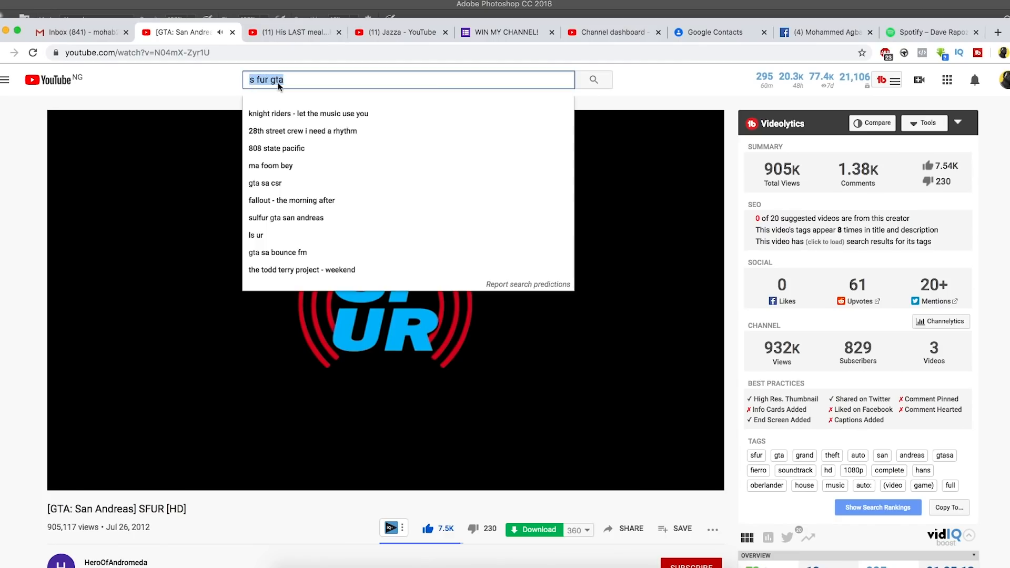
- Switch to YouTube in the browser, search for "streets of rage 3 ost", and look through the results
type("streets of rage 3 ost")
key("Return")
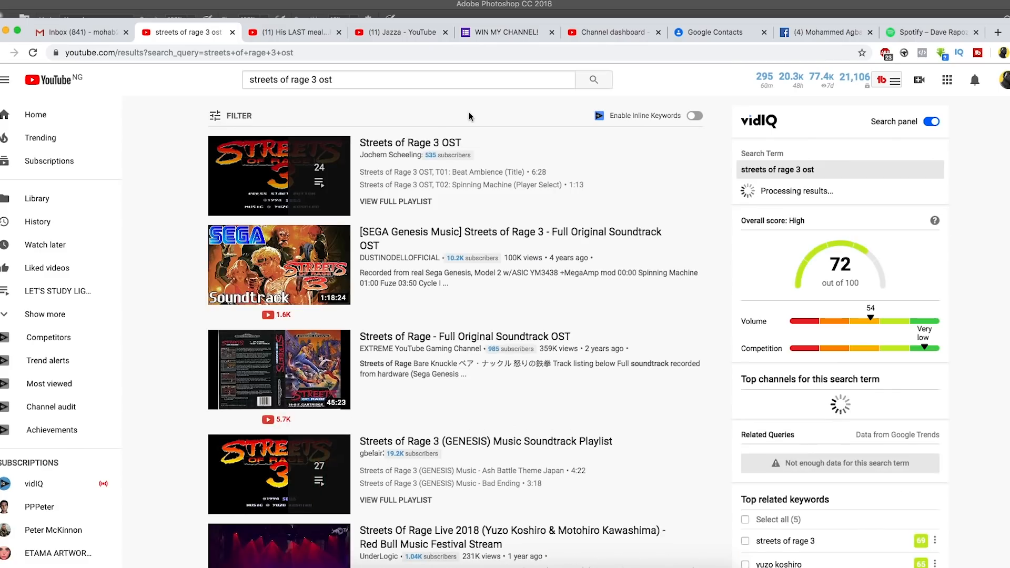
scroll(469, 116, "down", 15)
scroll(395, 210, "up", 15)
- Search YouTube for "bare knuckle ost" and open the "Streets of Rage - Bare Knuckle Soundtrack" video
left_click(306, 82)
type("bare ")
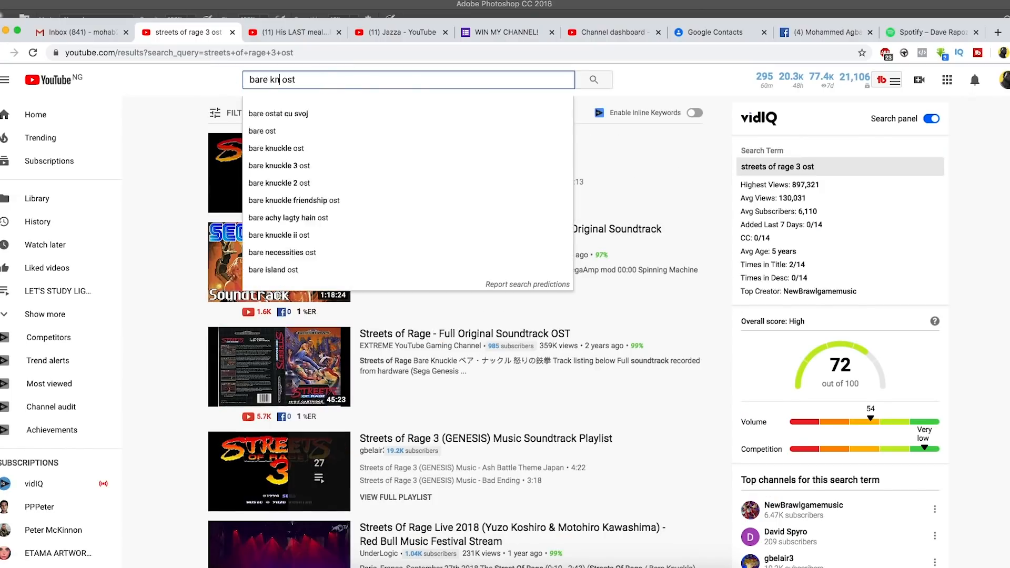
type("knuckle")
key("Return")
scroll(629, 223, "down", 5)
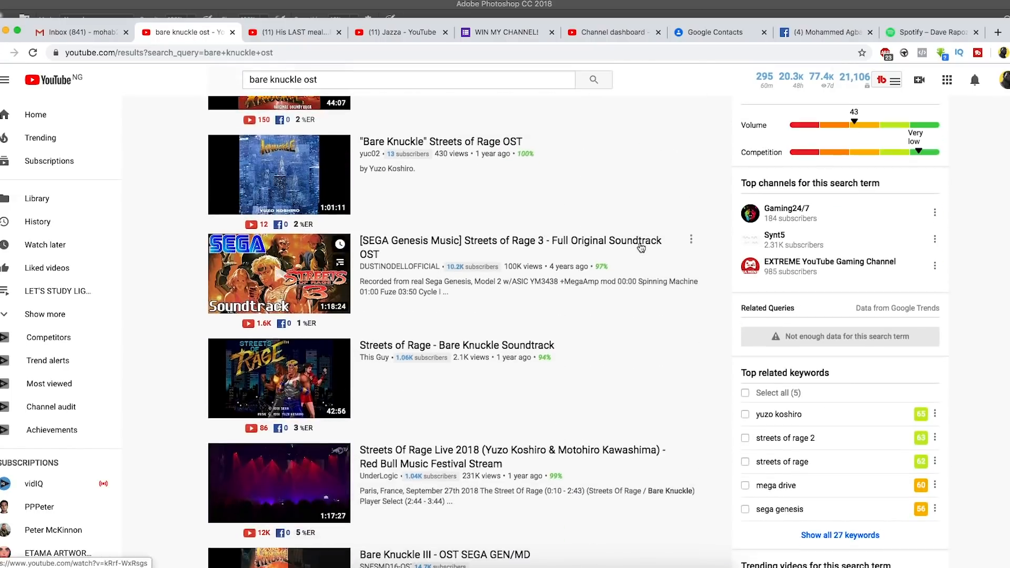
left_click(270, 365)
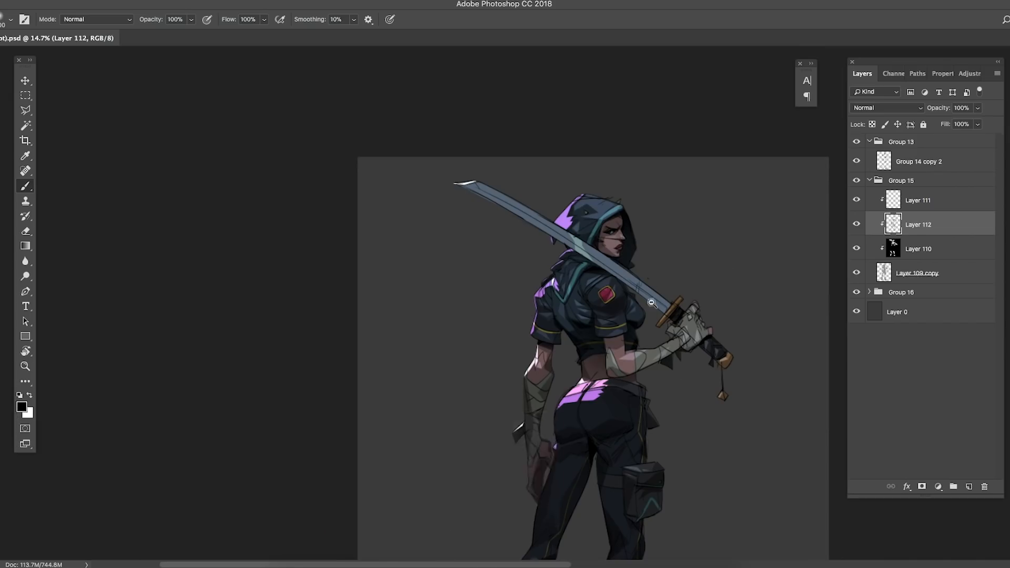
key("l")
scroll(650, 302, "down", 1)
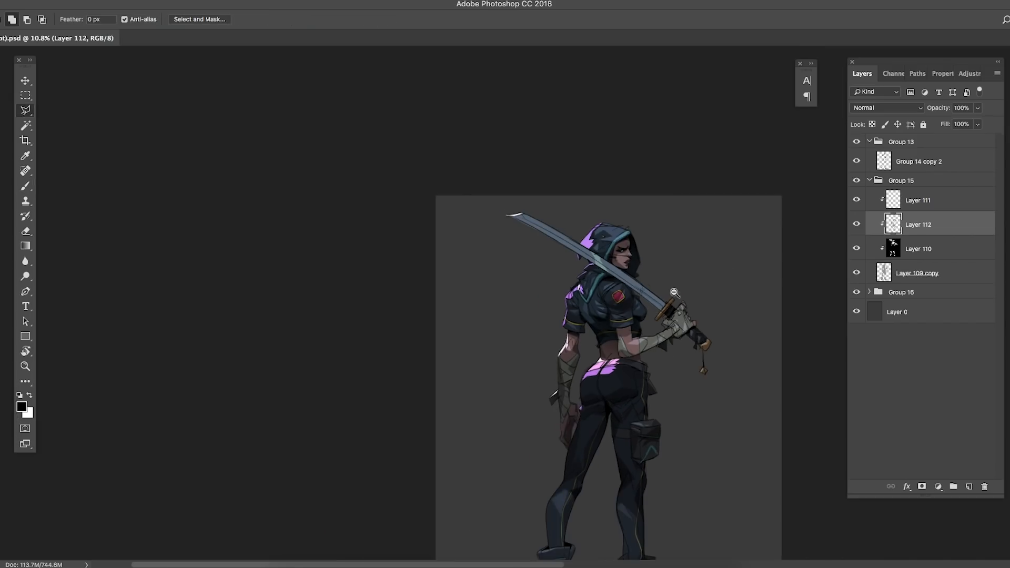
scroll(581, 293, "up", 2)
scroll(577, 131, "down", 3)
scroll(757, 151, "up", 1)
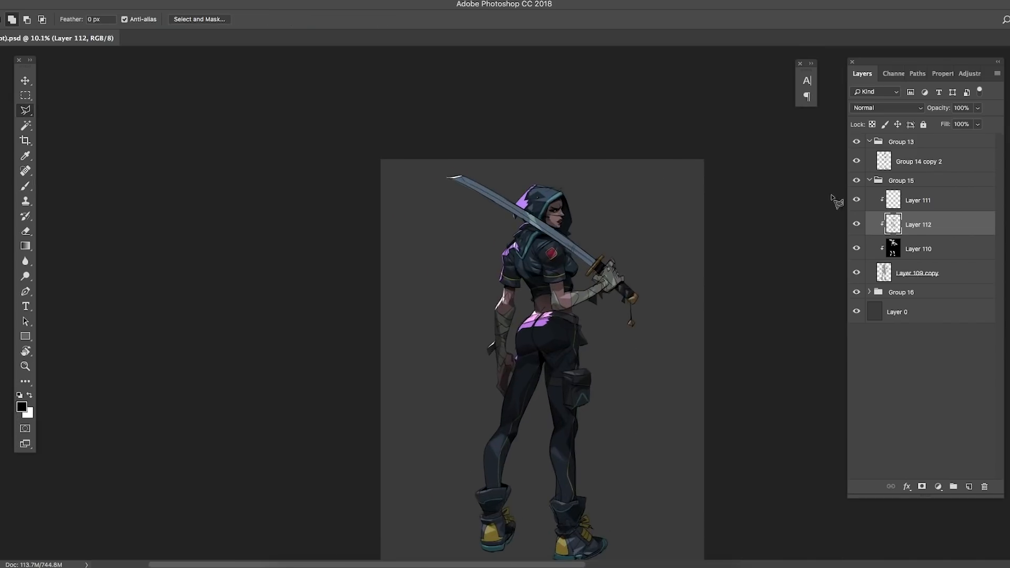
- Collapse Group 15, expand Group 16, and add a new clipped layer directly above Layer 126
left_click(865, 185)
left_click(869, 181)
left_click(870, 195)
left_click(917, 239)
key("super+shift+alt+n")
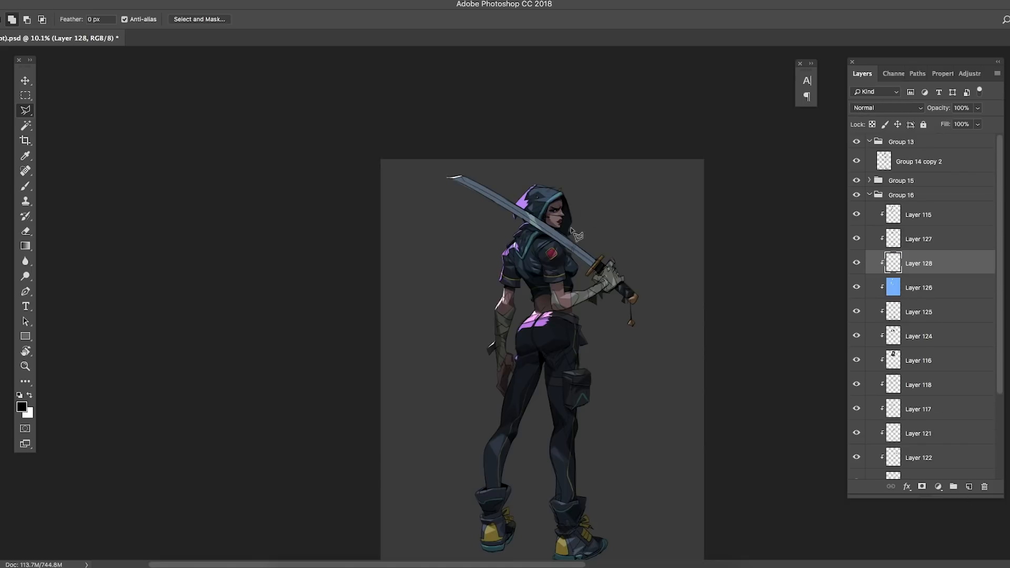
- Select the line-art layer Group 14 copy 2 and erase stray sketch lines around the back shoulder
scroll(529, 193, "up", 3)
left_click(857, 161)
left_click(882, 163)
left_click_drag(526, 169, 565, 163)
key("e")
right_click(554, 172)
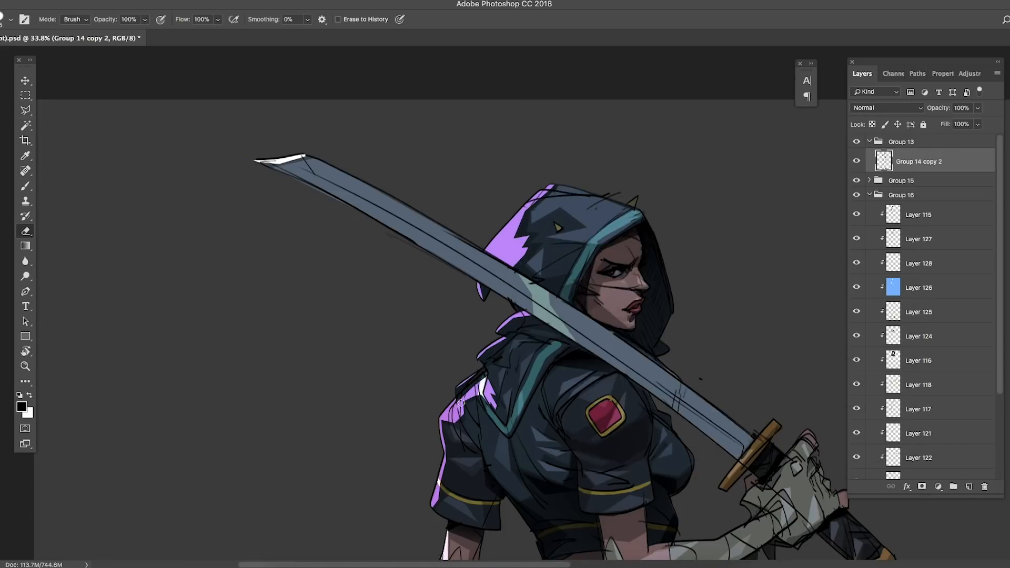
left_click_drag(458, 414, 525, 410)
left_click_drag(436, 427, 467, 416)
left_click_drag(518, 310, 416, 313)
- Erase the rough line-art strokes over the pink and purple hip highlight
left_click_drag(541, 506, 616, 500)
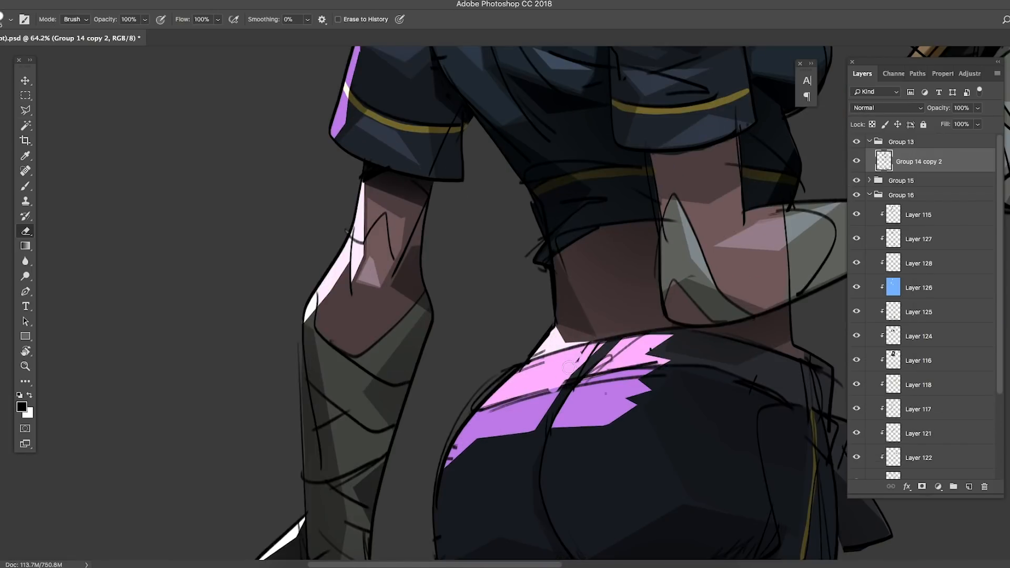
left_click_drag(460, 441, 449, 459)
left_click_drag(462, 444, 501, 358)
left_click_drag(606, 331, 515, 331)
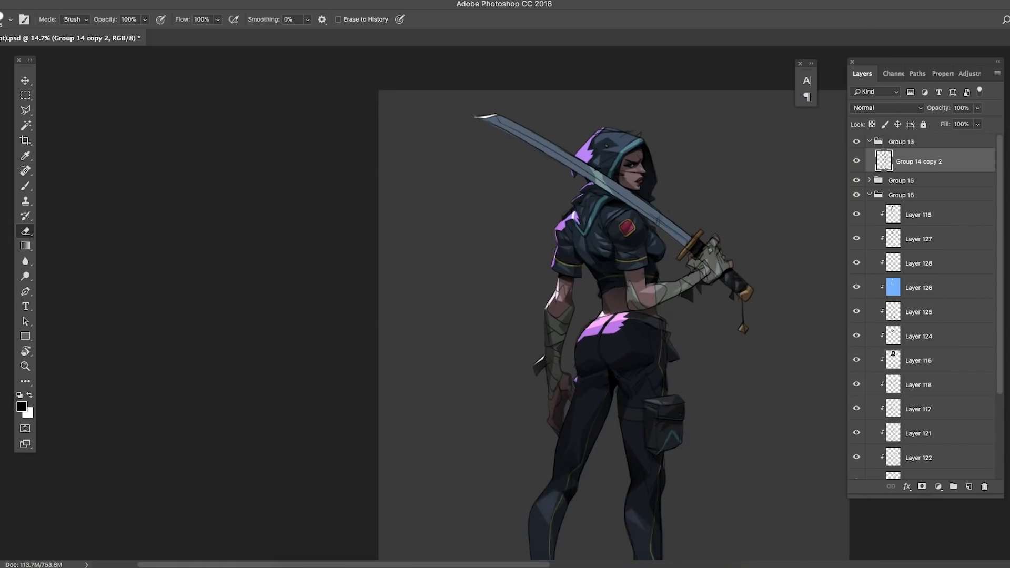
- Collapse Group 13 and add a clipped layer above Layer 127 with its blend mode set to Soft Light
left_click(869, 142)
left_click(875, 216)
key("alt+shift+super+n")
left_click(886, 109)
left_click(880, 240)
left_click_drag(719, 186, 696, 187)
- Set the foreground colour to a saturated blue and brush a tint over the hood and jacket with a smaller brush
key("b")
left_click(21, 406)
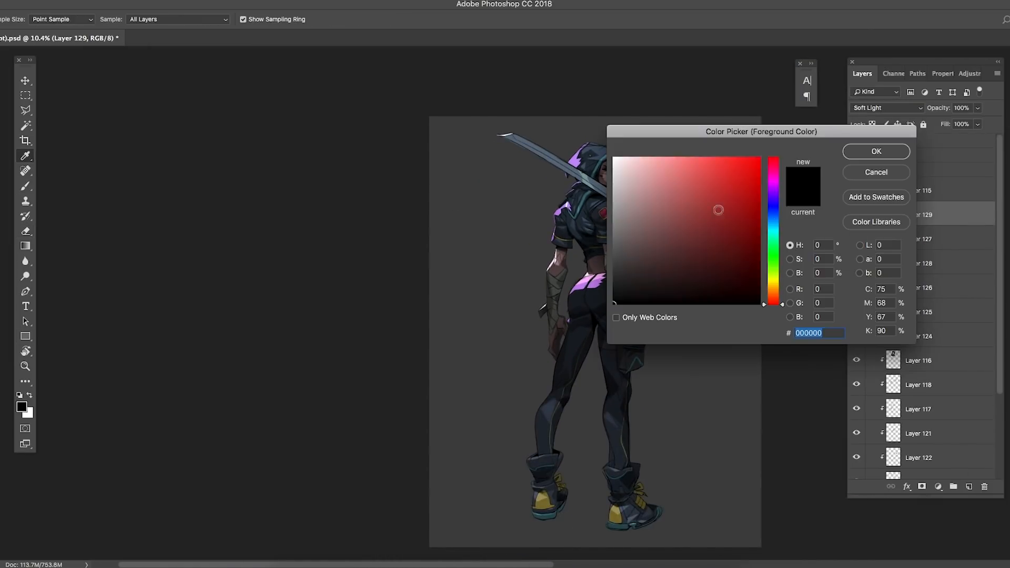
left_click(772, 220)
left_click(730, 201)
left_click(875, 151)
left_click_drag(606, 148, 661, 150)
key("bracketleft")
key("bracketleft")
key("bracketleft")
key("bracketleft")
key("bracketleft")
key("bracketleft")
key("bracketleft")
key("bracketleft")
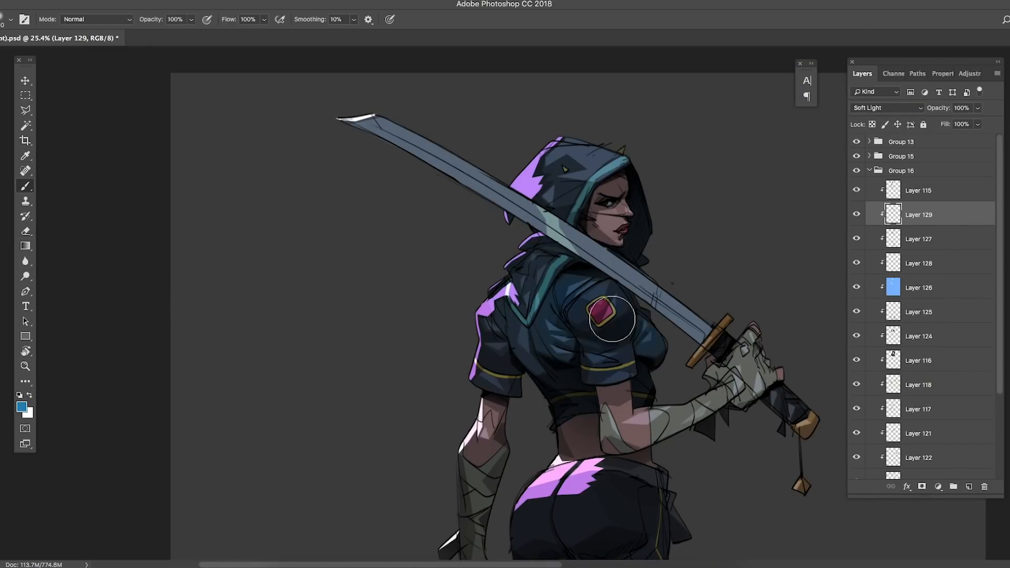
left_click_drag(572, 284, 556, 285)
left_click_drag(612, 346, 638, 274)
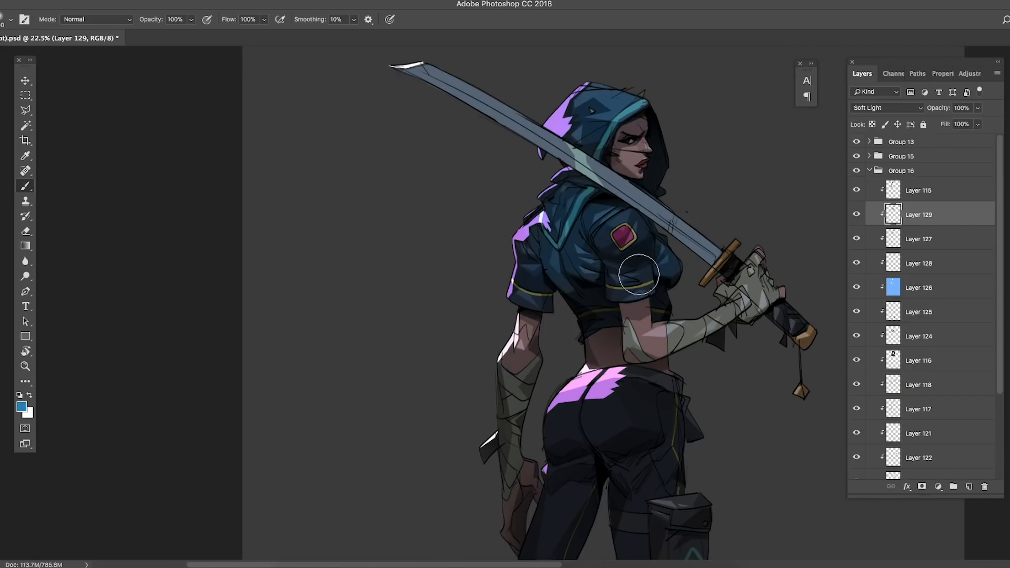
- Adjust the blue tint with Hue/Saturation, shifting the hue slightly and setting the lightness to +21
left_click_drag(724, 182, 595, 184)
key("super+u")
left_click_drag(609, 345, 439, 332)
left_click_drag(681, 251, 693, 250)
left_click_drag(681, 196, 678, 197)
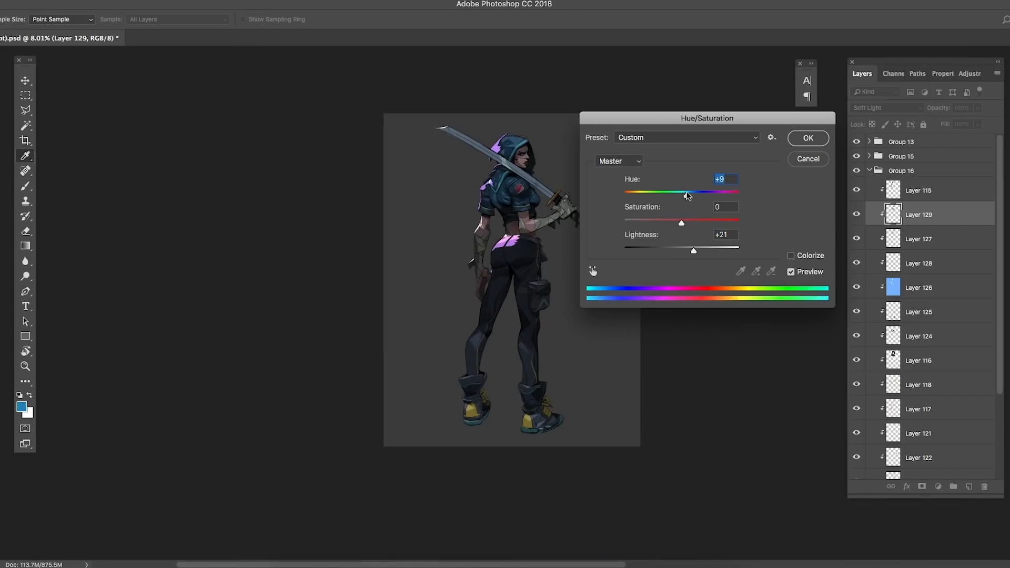
left_click(808, 138)
- Lasso both jacket sleeves and use Hue/Saturation to set their tint to saturation -51 and lightness -39
left_click_drag(513, 171, 629, 175)
left_click_drag(563, 217, 589, 217)
key("l")
left_click(543, 289)
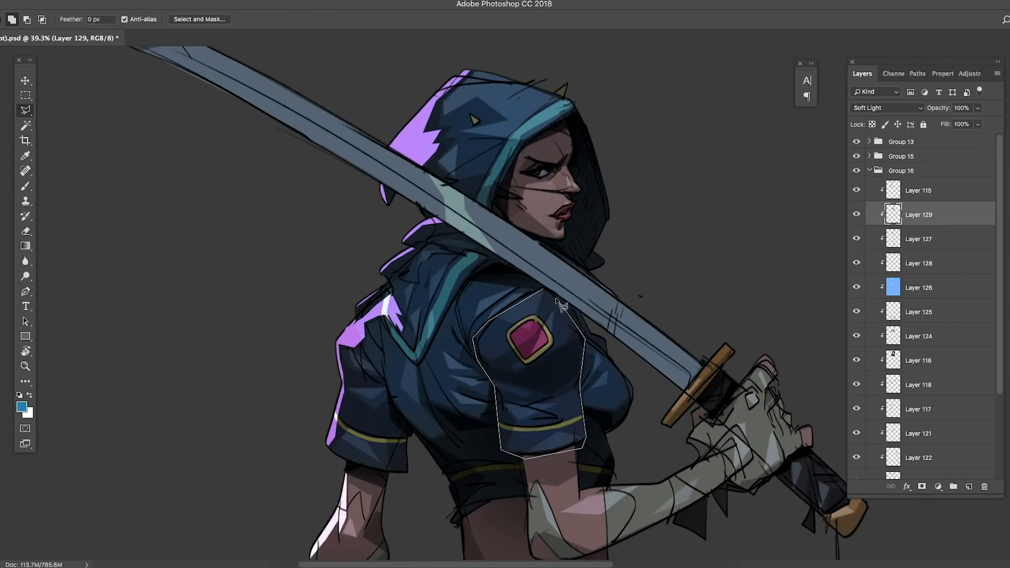
left_click(405, 425)
left_click(416, 481)
key("super+u")
left_click_drag(681, 223, 651, 224)
left_click_drag(681, 251, 659, 251)
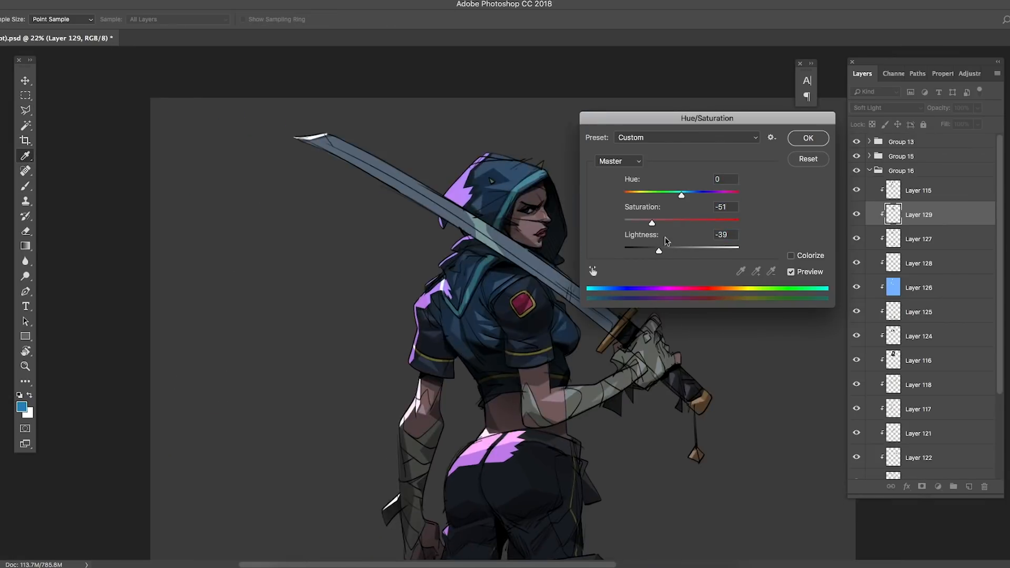
left_click(808, 137)
- Choose an orange foreground colour, mute it to a tan, and brush a warm tint over the face
left_click_drag(399, 252, 445, 270)
left_click(22, 406)
left_click(772, 296)
left_click(725, 194)
left_click(875, 152)
key("b")
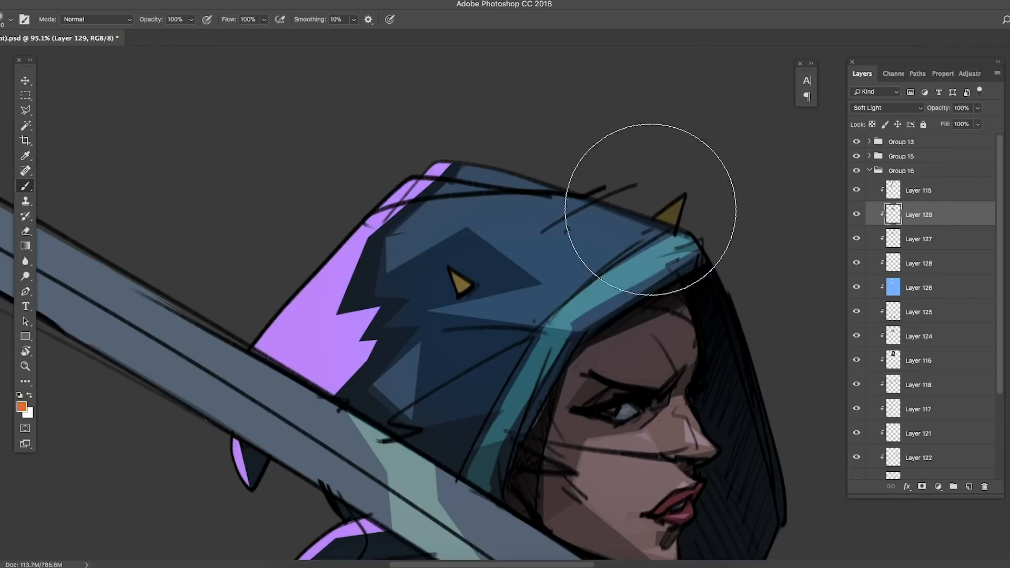
left_click_drag(591, 185, 552, 186)
left_click(22, 406)
left_click(671, 196)
key("Return")
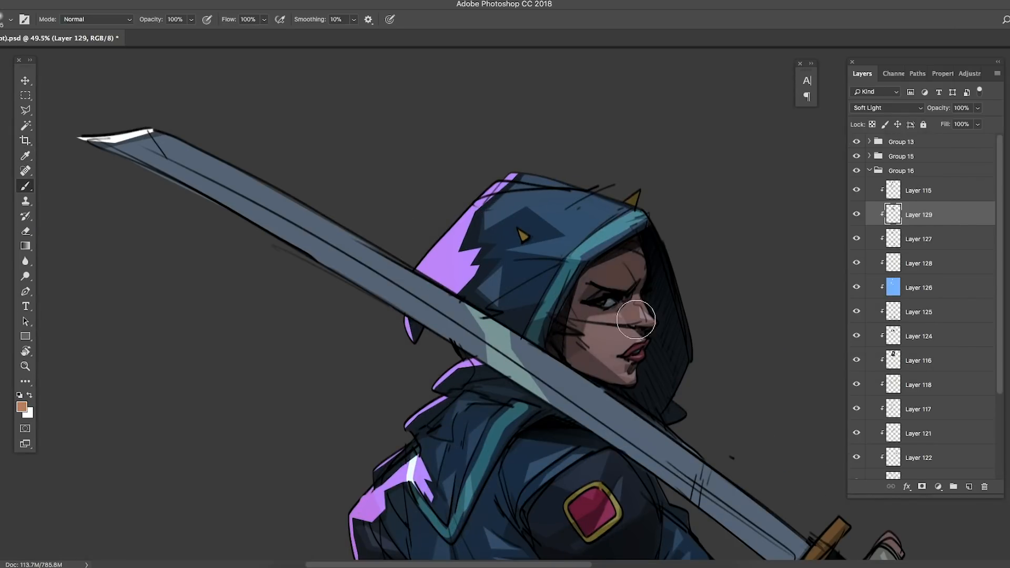
left_click_drag(629, 361, 584, 368)
left_click_drag(587, 489, 595, 295)
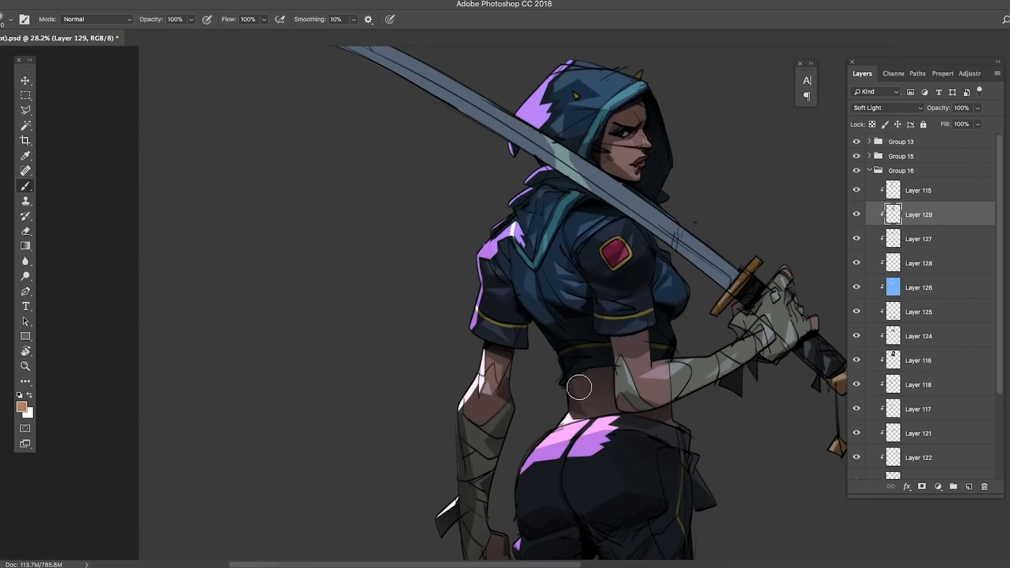
- Extend the warm tan tint over the bare waist and arms
left_click_drag(507, 521, 566, 370)
left_click_drag(705, 227, 690, 228)
left_click_drag(802, 181, 638, 212)
- Set the foreground colour to a muted red and brush reddish Soft Light accents onto the figure
key("n")
left_click_drag(589, 252, 456, 304)
left_click(704, 211)
key("Return")
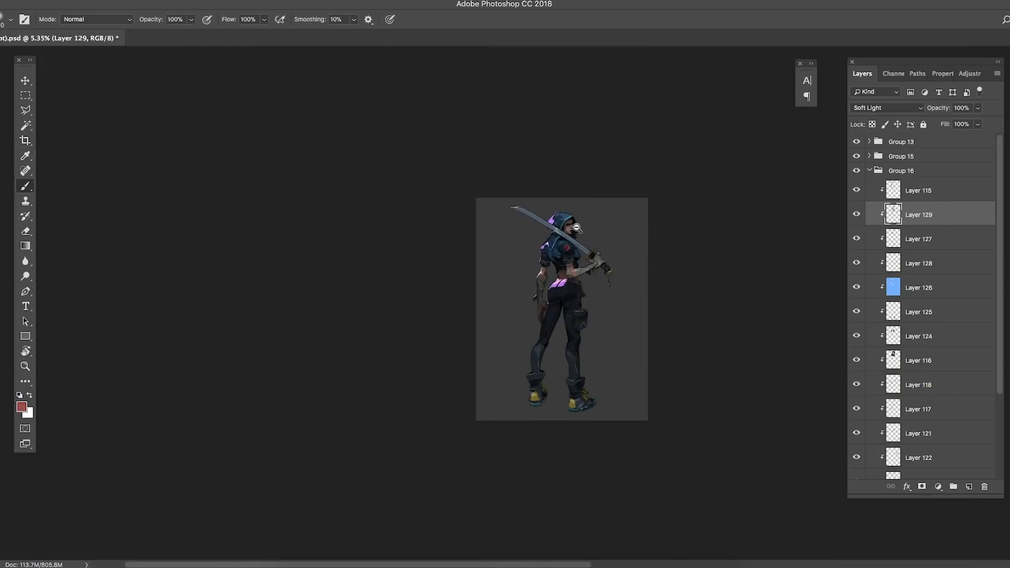
left_click_drag(573, 229, 710, 229)
left_click_drag(520, 221, 505, 246)
left_click_drag(588, 243, 678, 246)
left_click_drag(627, 177, 552, 174)
left_click_drag(654, 363, 589, 342)
left_click_drag(717, 436, 723, 435)
- Add a new clipped layer above Layer 129 and set the foreground colour to a light greyish beige
left_click(969, 486)
left_click(21, 407)
left_click(631, 205)
key("Return")
- Browse the brushes 2019 presets, expand Group 1, and choose the Alu Klecks texture brush
right_click(620, 288)
left_click_drag(946, 442, 946, 486)
mouse_move(946, 486)
left_mouse_down()
mouse_move(946, 440)
mouse_move(948, 460)
left_mouse_up()
left_click(633, 457)
left_click(632, 491)
left_click(644, 508)
left_click(655, 524)
left_click(761, 439)
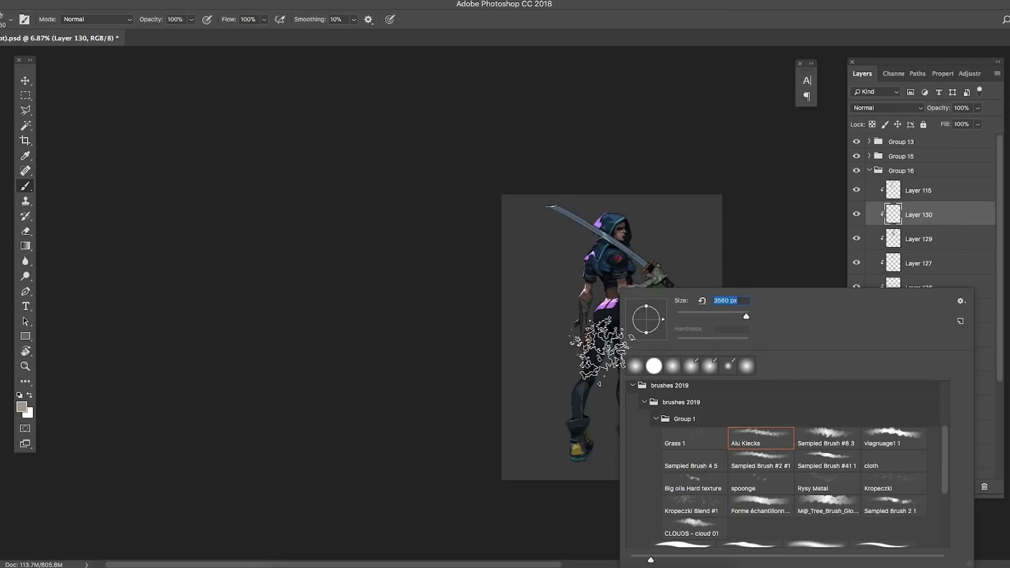
- Brush the greyish-beige Alu Klecks texture over the boots and lower legs on Layer 130, reducing the brush size between strokes
key("Return")
left_click_drag(632, 523, 636, 489)
key("bracketleft")
key("bracketleft")
key("bracketleft")
key("bracketleft")
mouse_move(663, 453)
left_mouse_down()
mouse_move(651, 423)
mouse_move(691, 378)
mouse_move(650, 436)
left_mouse_up()
mouse_move(642, 419)
left_mouse_down()
mouse_move(712, 378)
mouse_move(678, 392)
left_mouse_up()
- Choose a different textured brush, undo the last stroke and rework the beige texture on the legs
right_click(717, 402)
left_click(857, 441)
key("Return")
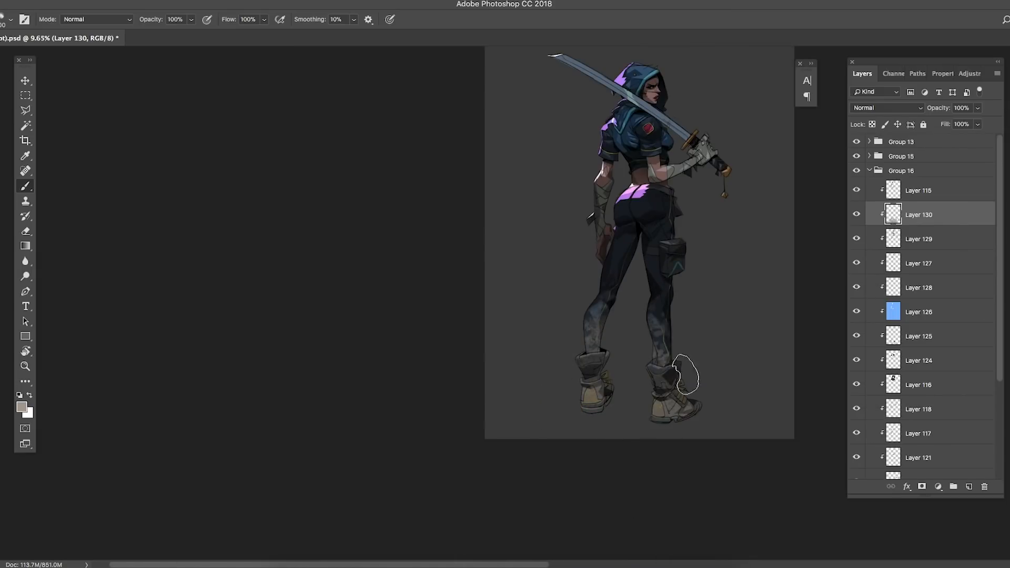
key("super+z")
left_click_drag(619, 238, 587, 340)
left_click_drag(698, 337, 658, 339)
- Add a layer mask to Layer 130 and paint black on it to thin out the beige texture over the legs and boots
left_click(921, 487)
mouse_move(670, 413)
left_mouse_down()
mouse_move(696, 413)
mouse_move(664, 398)
left_mouse_up()
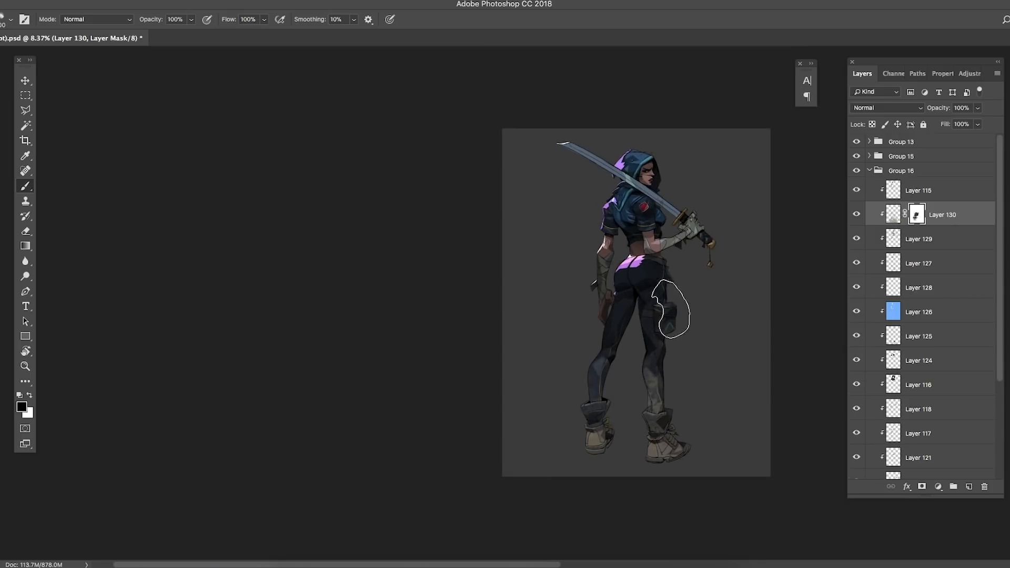
left_click_drag(693, 467, 668, 453)
key("bracketright")
key("bracketright")
key("bracketright")
left_click(702, 410, "alt")
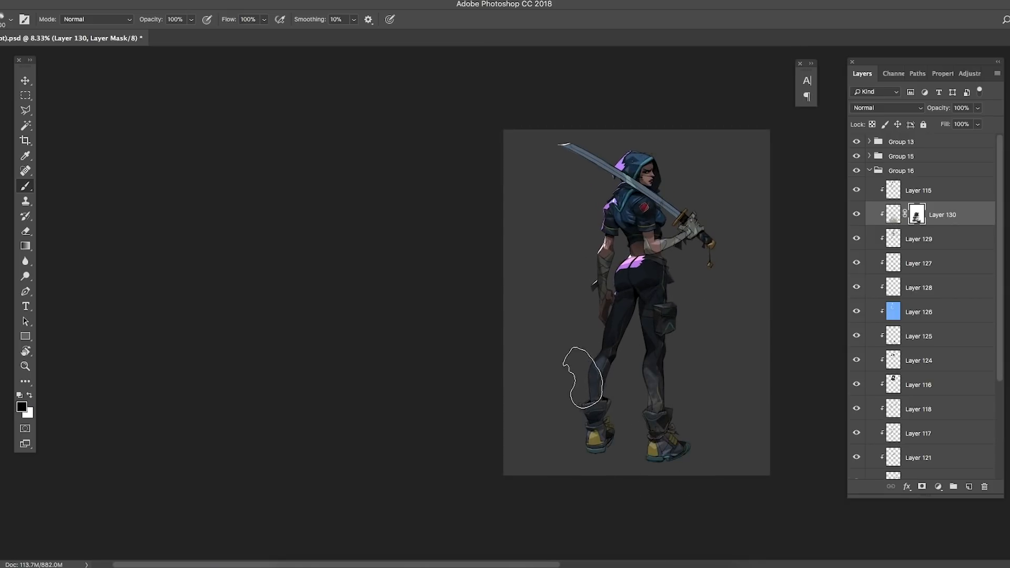
left_click_drag(731, 347, 682, 363)
left_click_drag(745, 319, 789, 289)
- Compare the figure with Layer 130 hidden and shown, and save the document
left_click(856, 215)
left_click(856, 215)
left_click_drag(661, 219, 736, 199)
key("super+s")
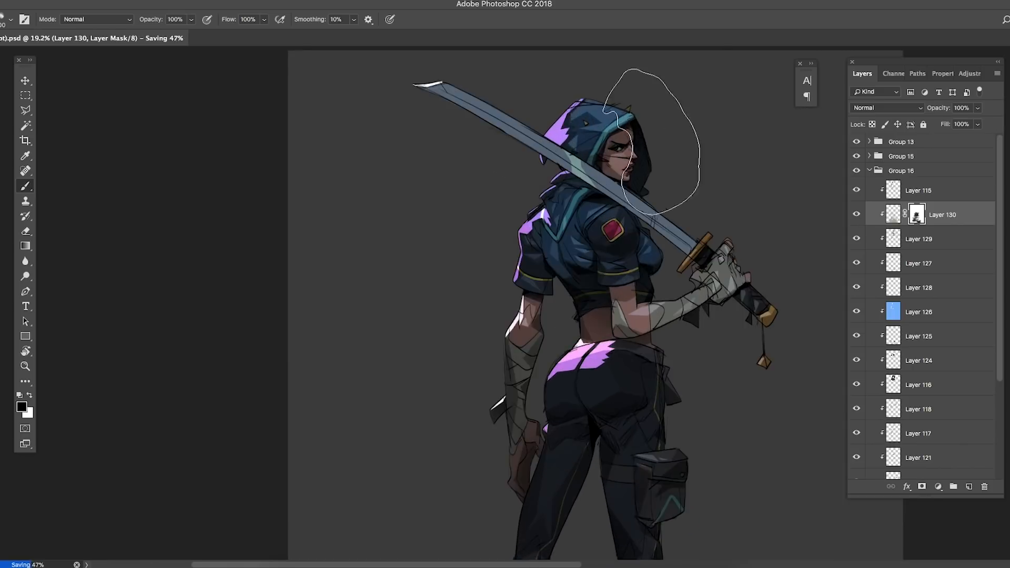
- Target Layer 130's painted pixels and brush dark texture onto the raised forearm's wraps with a smaller brush
left_click_drag(613, 191, 578, 195)
left_click(893, 214)
right_click(689, 279)
left_click_drag(793, 306, 776, 306)
left_click_drag(672, 252, 707, 253)
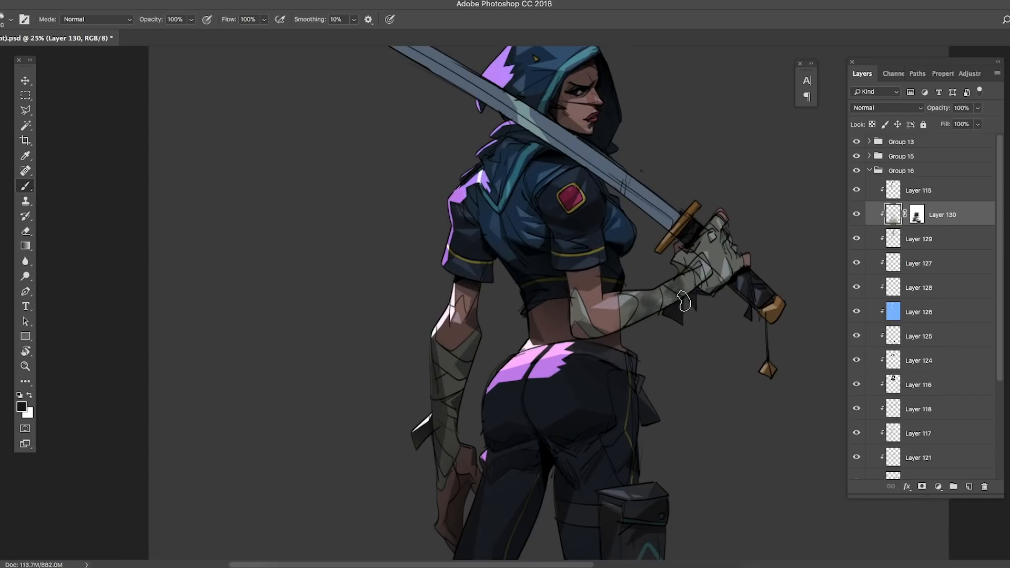
left_click_drag(648, 316, 715, 263)
mouse_move(698, 306)
left_mouse_down()
mouse_move(639, 302)
mouse_move(679, 294)
mouse_move(683, 312)
left_mouse_up()
- Choose another brush, enlarge it and mask back Layer 130's texture over the upper body and arms
right_click(686, 287)
left_click(891, 359)
mouse_move(722, 275)
left_mouse_down()
mouse_move(711, 274)
mouse_move(741, 272)
mouse_move(751, 239)
mouse_move(710, 257)
left_mouse_up()
key("bracketright")
key("bracketright")
key("bracketright")
key("bracketright")
key("bracketright")
key("bracketright")
left_click_drag(755, 207, 663, 213)
left_click_drag(785, 225, 770, 205)
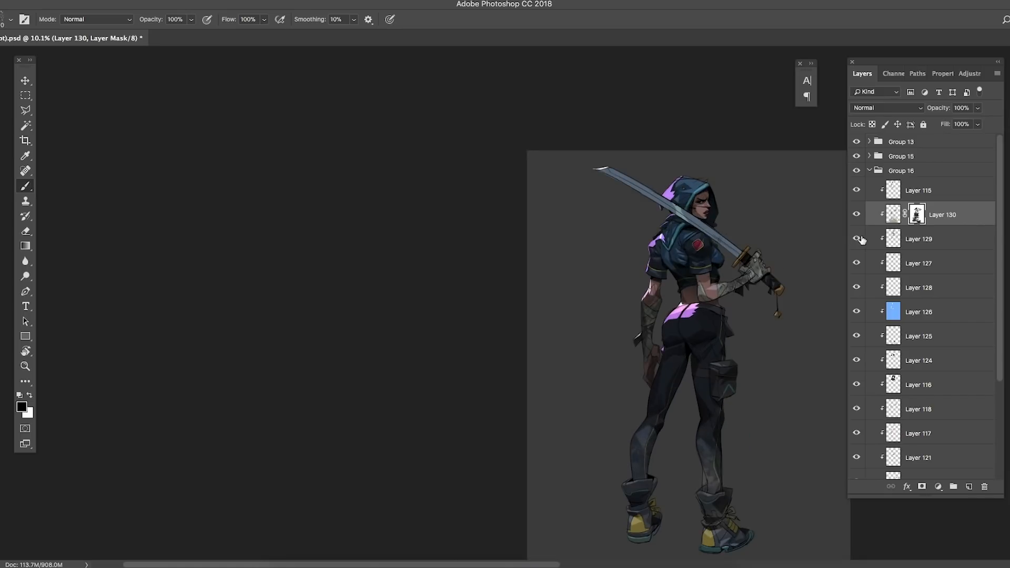
- Adjust Layer 129 with Hue/Saturation, setting hue to -6, saturation to -35 and lightness to +23
left_click(893, 239)
key("ctrl+u")
left_click_drag(681, 193, 679, 198)
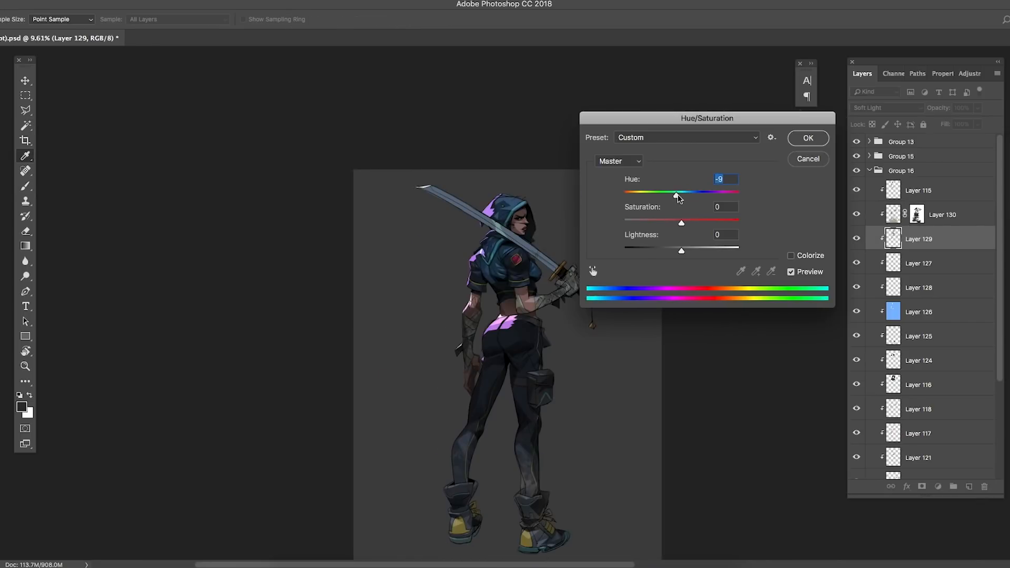
left_click_drag(673, 253, 695, 253)
left_click_drag(540, 334, 505, 334)
left_click_drag(671, 196, 678, 196)
left_click_drag(570, 332, 604, 332)
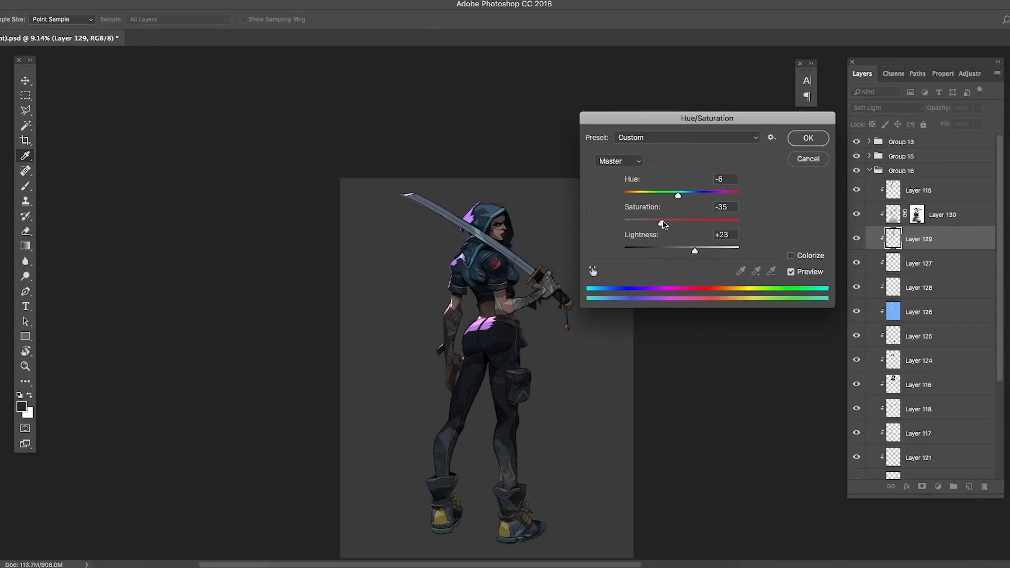
key("Return")
- Add a new layer above Group 15 and outline a visor-shaped selection across the upper face with the Polygonal Lasso
left_click_drag(583, 236, 640, 231)
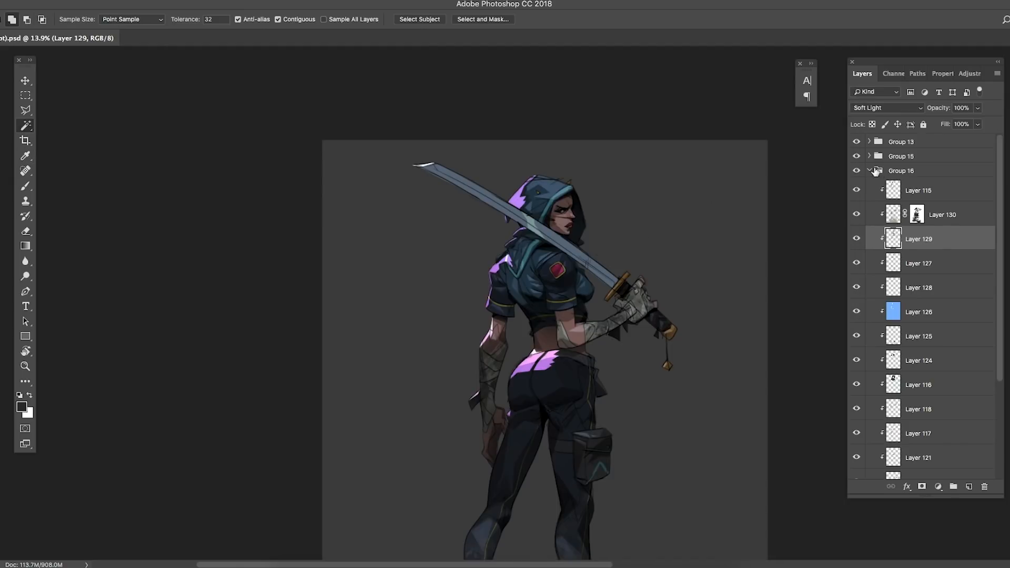
left_click(870, 171)
left_click(901, 157)
left_click(969, 487)
key("l")
left_click_drag(555, 199, 694, 215)
left_click(480, 289)
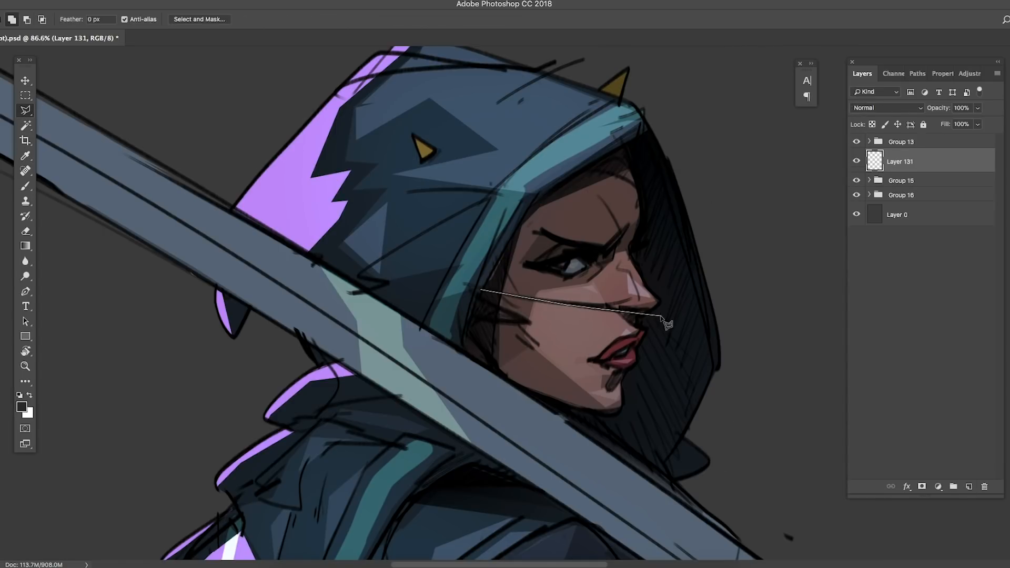
left_click_drag(93, 102, 136, 107)
left_click_drag(684, 135, 708, 262)
key("super+h")
- Choose a soft round brush and set the foreground colour to blue
key("b")
right_click(580, 245)
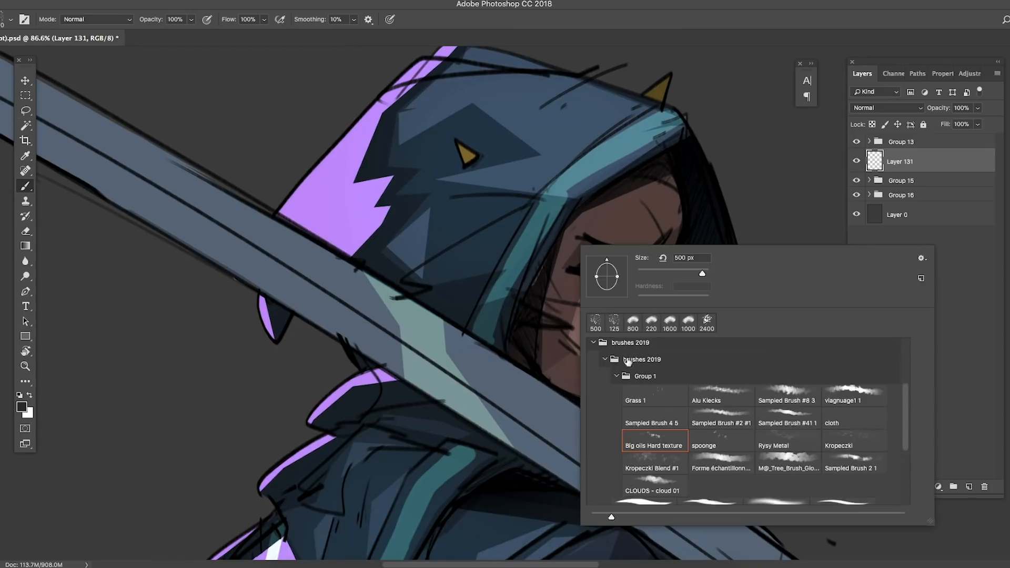
left_click(595, 341)
left_click(595, 395)
left_click(699, 438)
left_click(22, 407)
left_click(732, 213)
key("Return")
- Brush translucent blue inside the visor selection and move Layer 131 above Group 13
left_click_drag(646, 234, 616, 234)
mouse_move(671, 222)
left_mouse_down()
mouse_move(687, 253)
mouse_move(645, 276)
left_mouse_up()
left_click_drag(900, 160, 904, 133)
left_click_drag(667, 252, 688, 252)
left_click_drag(604, 279, 573, 279)
left_click_drag(633, 268, 657, 268)
left_click_drag(592, 255, 634, 213)
mouse_move(653, 184)
left_mouse_down()
mouse_move(563, 218)
mouse_move(631, 219)
left_mouse_up()
left_click_drag(652, 158, 585, 153)
- Clear the visor selection's paint, try a fresh stroke across it and undo that stroke
key("Delete")
mouse_move(582, 265)
left_mouse_down()
mouse_move(631, 265)
mouse_move(570, 237)
mouse_move(441, 297)
mouse_move(505, 279)
left_mouse_up()
key("super+z")
- Set the foreground colour to a saturated blue and brush it softly over the visor area on Layer 131
scroll(589, 294, "down", 5)
scroll(586, 305, "up", 5)
scroll(558, 271, "down", 5)
scroll(541, 271, "up", 5)
scroll(542, 163, "down", 10)
scroll(544, 158, "up", 8)
left_click(21, 406)
left_click(773, 214)
left_click(721, 164)
left_click(873, 151)
left_click_drag(544, 211, 534, 272)
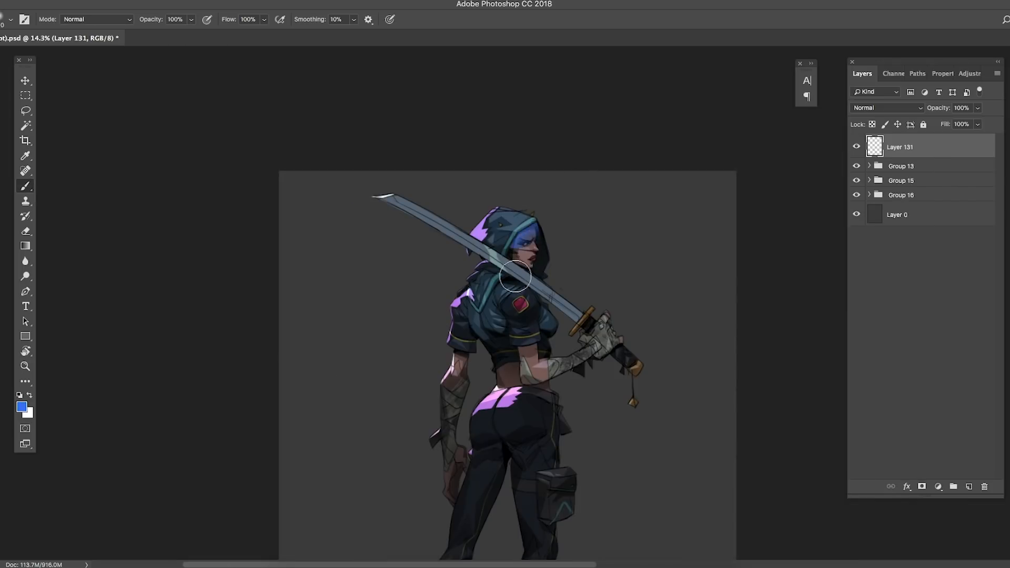
left_click_drag(554, 184, 636, 210)
left_click_drag(554, 264, 583, 235)
- Set the foreground colour to light blue and brush a highlight along the visor's front edge with a smaller brush
left_click(23, 407)
left_click(668, 159)
left_click(872, 151)
key("bracketleft")
key("bracketleft")
key("bracketleft")
key("bracketleft")
key("bracketleft")
key("bracketleft")
key("bracketleft")
key("bracketleft")
left_click_drag(553, 273, 592, 273)
left_click_drag(533, 284, 548, 278)
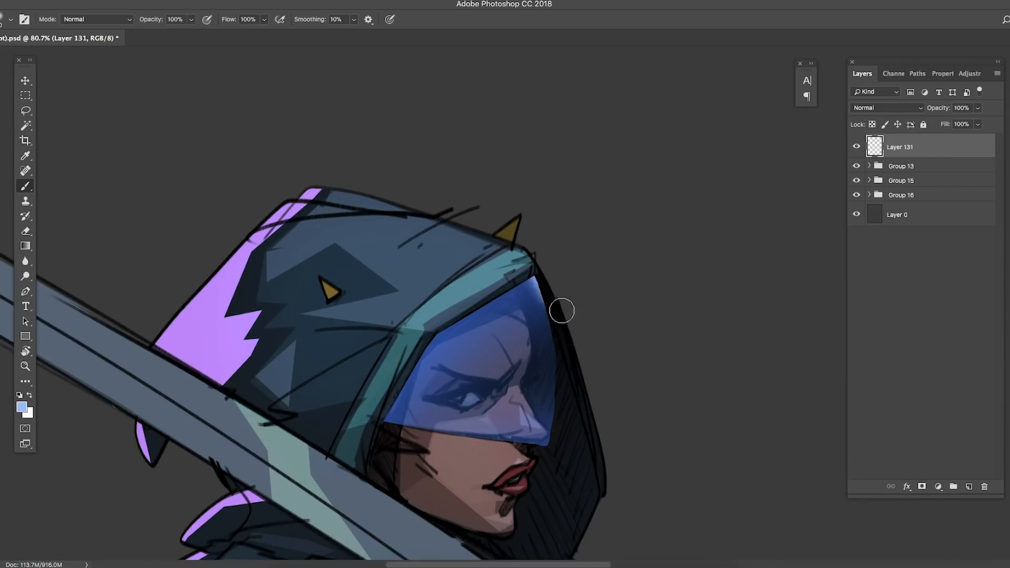
- Enlarge the soft brush and paint a light blue glow along the visor's lower edge
scroll(545, 274, "down", 3)
scroll(544, 317, "up", 2)
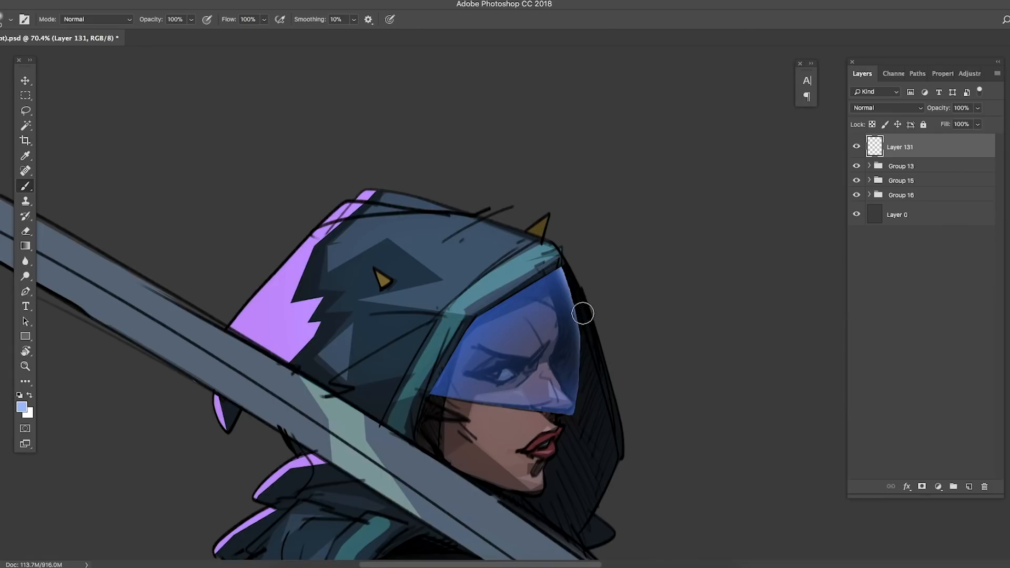
scroll(558, 252, "down", 10)
scroll(549, 276, "up", 9)
left_click_drag(523, 244, 626, 263)
key("bracketright")
key("bracketright")
key("bracketright")
key("bracketright")
key("bracketright")
key("bracketright")
key("bracketright")
key("bracketright")
left_click_drag(541, 263, 606, 275)
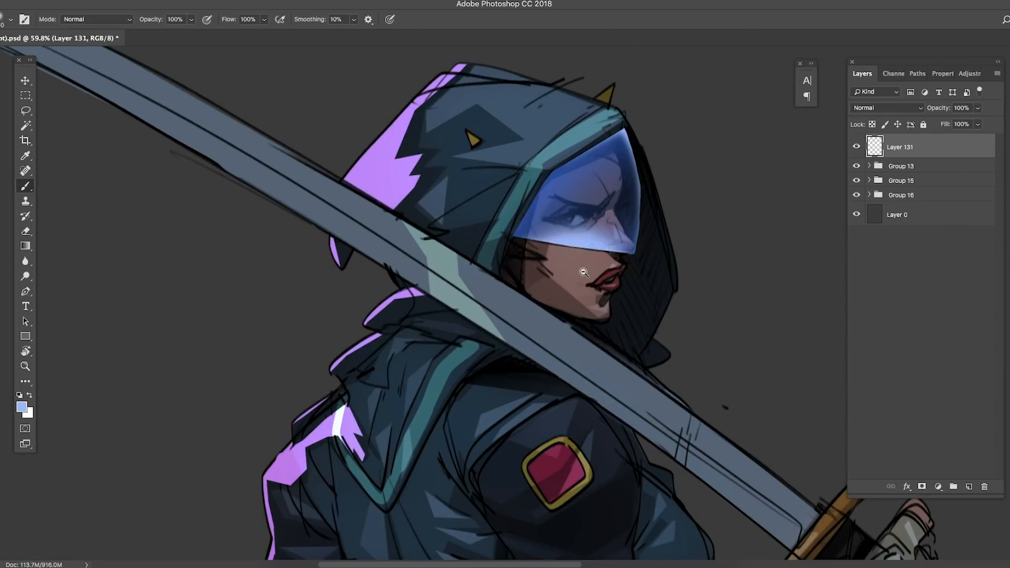
- Add a new layer directly above Layer 0 and set its blend mode to Multiply
scroll(604, 278, "down", 8)
scroll(604, 279, "up", 7)
scroll(589, 274, "down", 8)
scroll(582, 218, "up", 8)
scroll(502, 295, "down", 8)
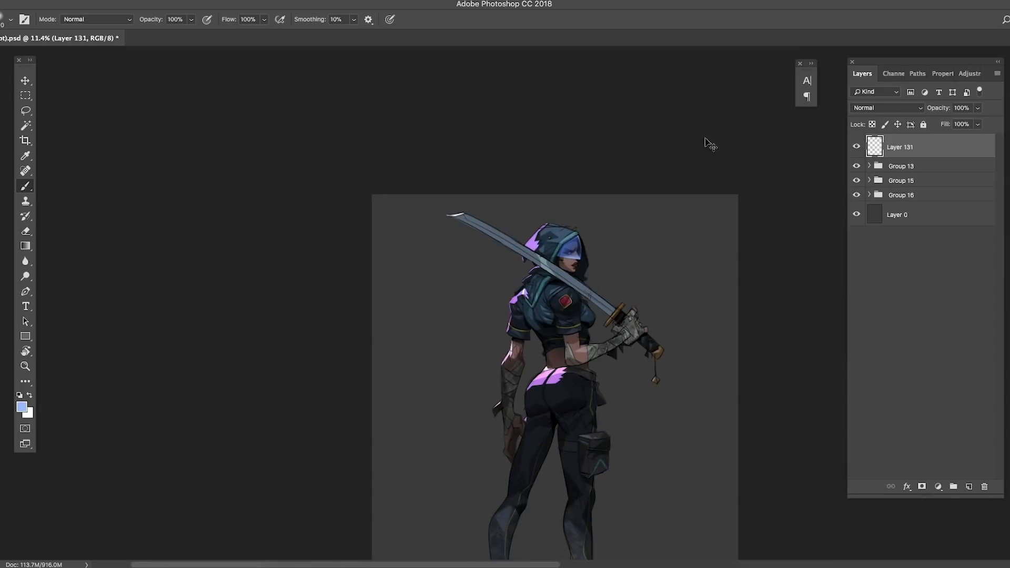
scroll(654, 213, "down", 2)
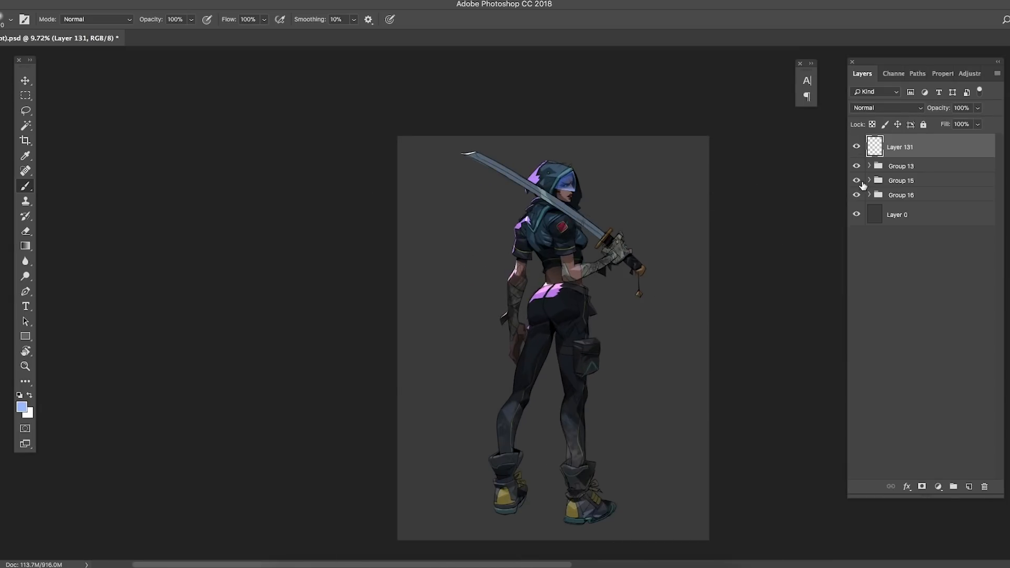
left_click(897, 214)
left_click(968, 487)
left_click(886, 107)
- Darken the upper background with linear gradients drawn downward on Layer 132, trying blue-grey #828ea6 and settling on grey #6b6e74
left_click(22, 407)
left_click(652, 212)
left_click(876, 151)
key("g")
left_click_drag(561, 100, 566, 468)
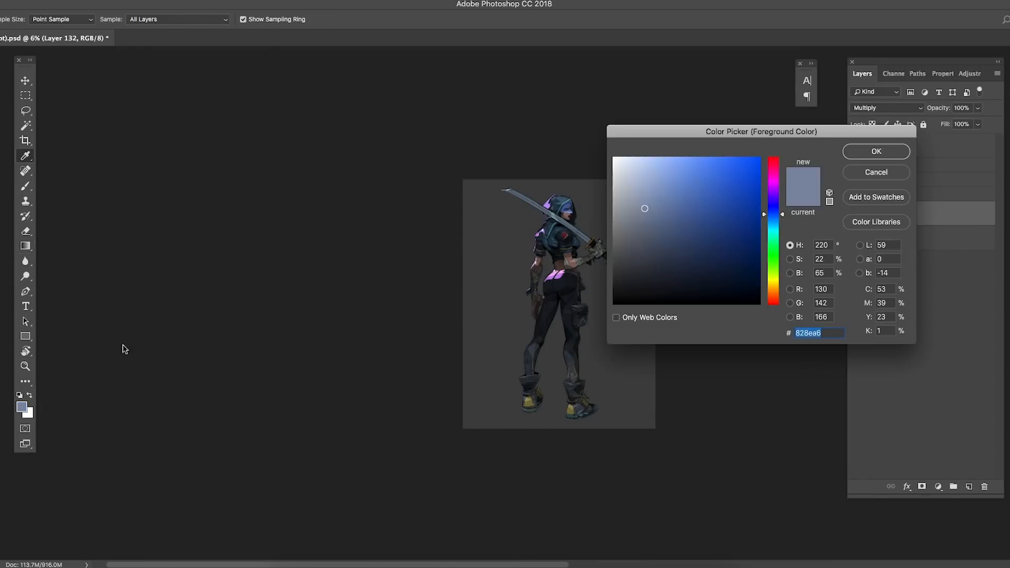
left_click_drag(560, 100, 559, 397)
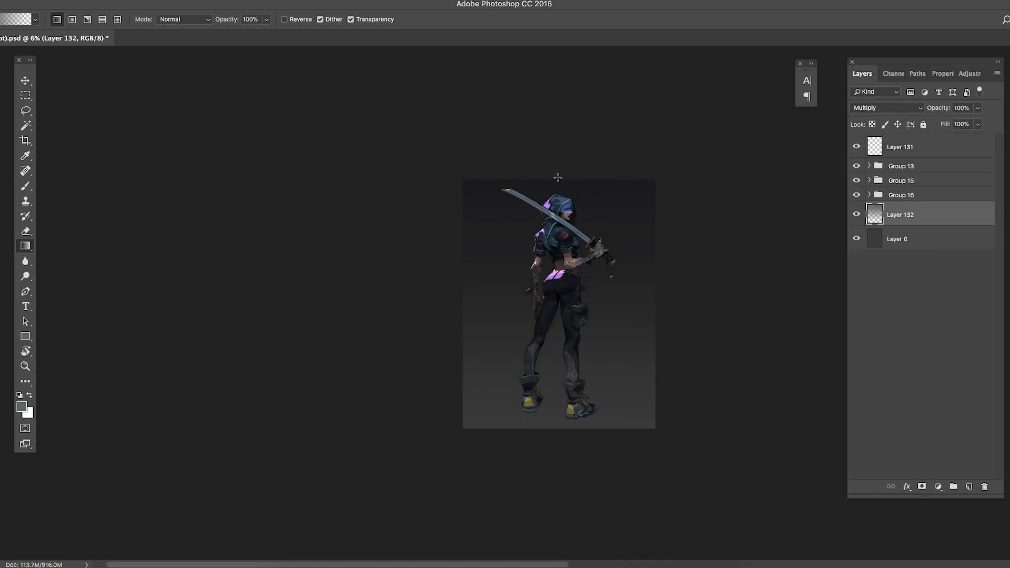
left_click_drag(559, 101, 559, 315)
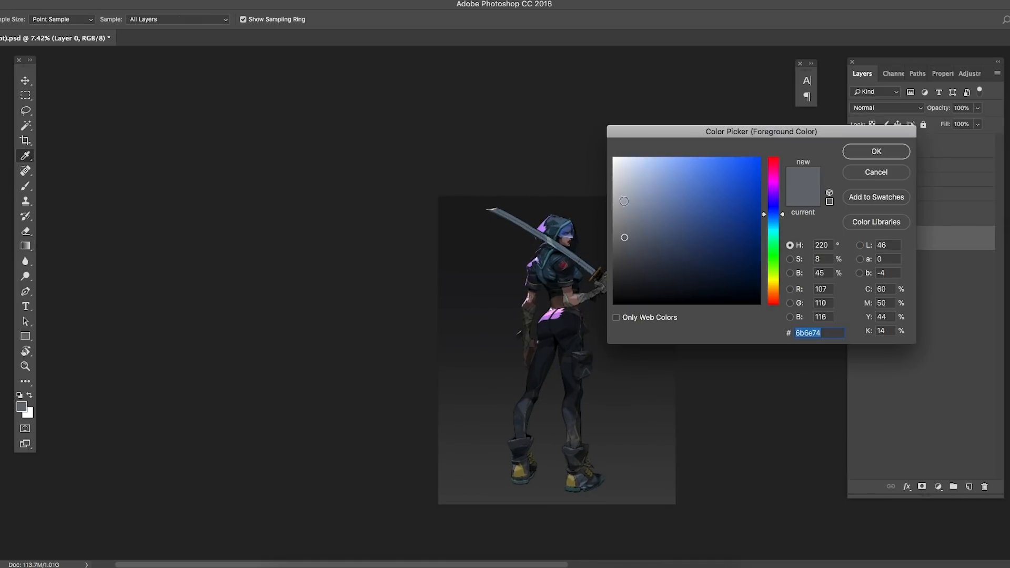
- Set the foreground colour to a light blue-grey and draw linear gradients up from below the canvas on Layer 0
left_click(642, 176)
left_click_drag(574, 346, 576, 518)
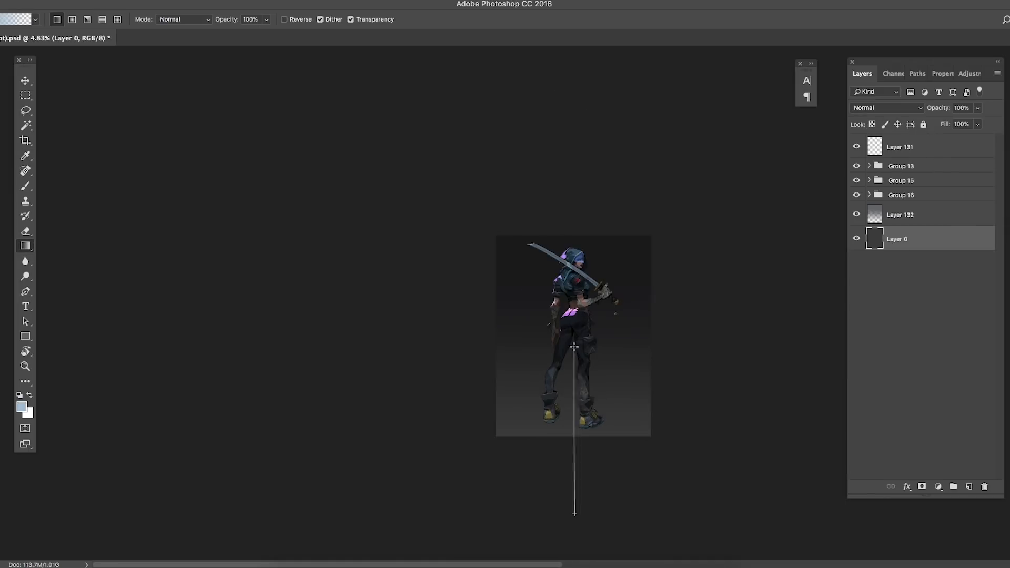
scroll(593, 438, "up", 1)
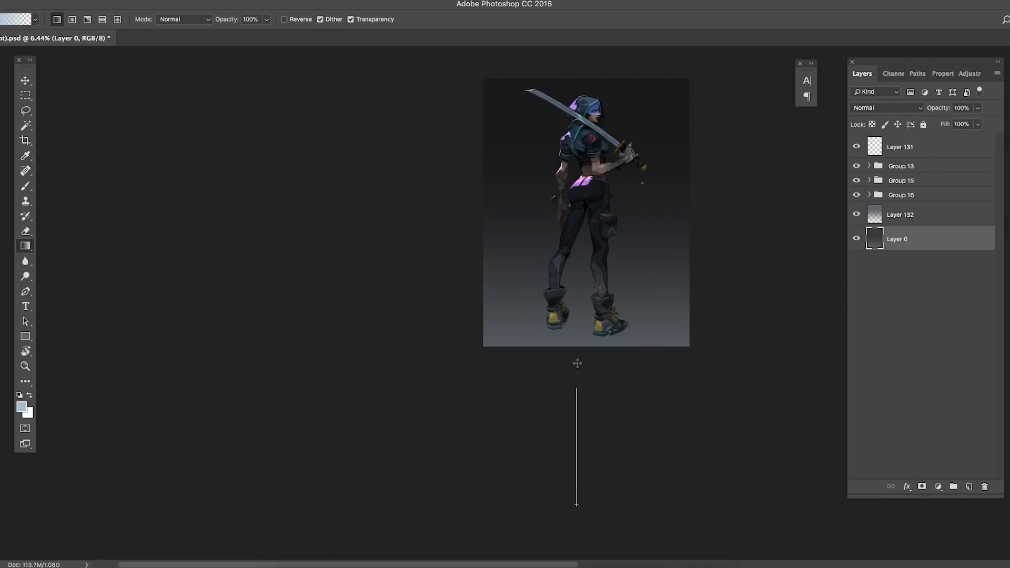
left_click_drag(577, 363, 576, 358)
scroll(576, 363, "up", 2)
left_click_drag(575, 491, 572, 356)
scroll(573, 363, "down", 1)
- Choose the Sampled Brush #8 3 texture brush from Group 1 of the brushes 2019 presets
key("b")
right_click(578, 442)
left_click(583, 472)
left_click(595, 489)
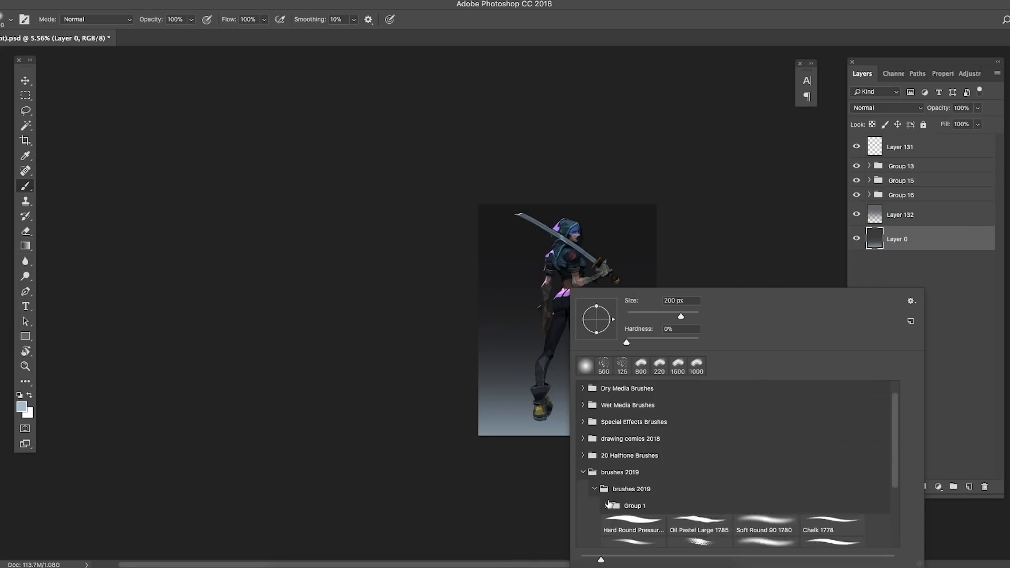
left_click(607, 505)
scroll(683, 474, "down", 5)
left_click(777, 415)
- Paint light blue-grey haze over the lower background on Layer 0 with the Sampled Brush #8 3 texture brush
left_click(493, 369)
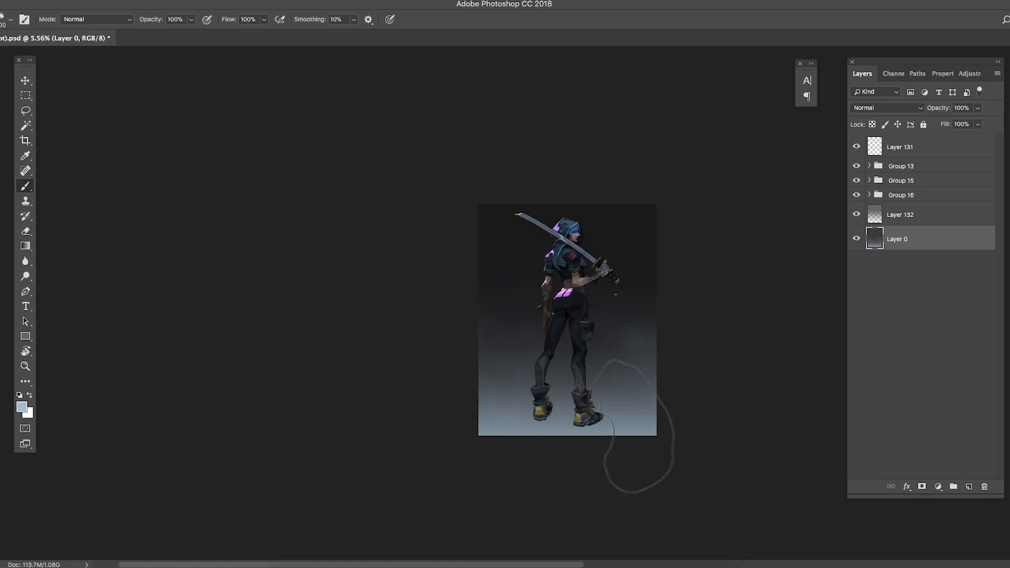
left_click_drag(533, 434, 678, 158)
left_click_drag(650, 134, 664, 182)
- Choose a round brush and add a new layer directly above Layer 131
right_click(669, 298)
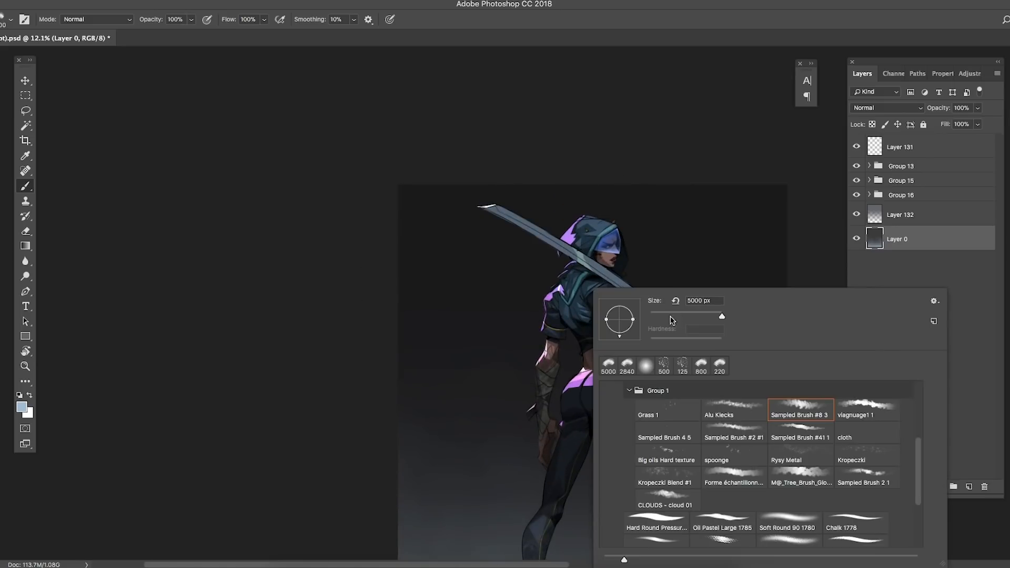
scroll(626, 447, "up", 5)
left_click(609, 479)
left_click(606, 445)
left_click(874, 147)
left_click(969, 486)
- Set the foreground colour to deep purple and the new top layer's blend mode to Linear Dodge (Add)
left_click(22, 406)
left_click(774, 195)
left_click(749, 227)
left_click(876, 151)
left_click(885, 108)
left_click(882, 208)
- Try a lasso selection near the sword tip on Layer 111 in Group 15, and return to Layer 133
scroll(566, 211, "up", 5)
left_click(857, 189)
left_click(856, 190)
left_click(869, 204)
left_click(918, 225)
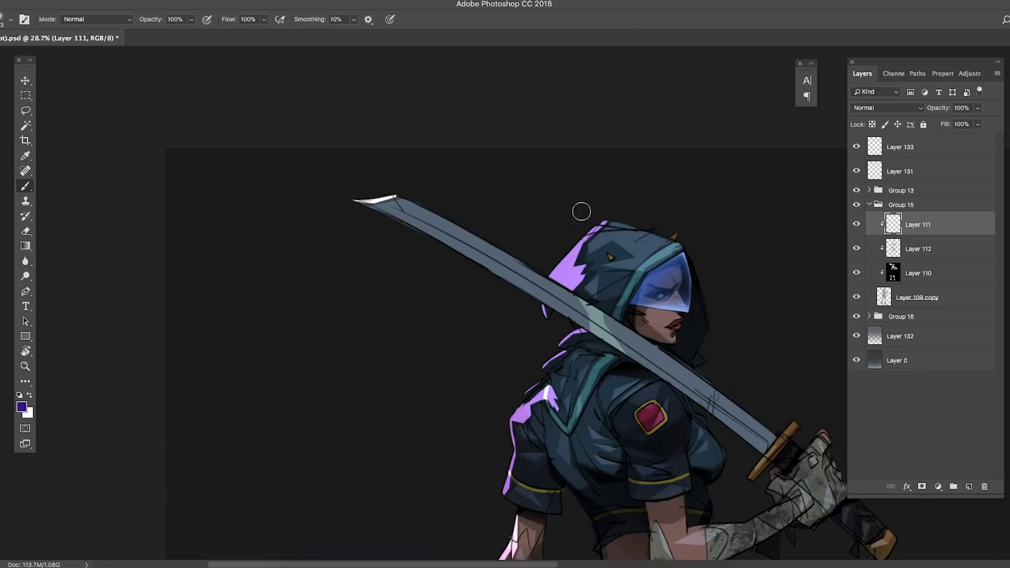
key("l")
left_click_drag(402, 176, 415, 181)
scroll(340, 182, "up", 5)
scroll(593, 187, "down", 10)
left_click(869, 205)
left_click(900, 148)
key("b")
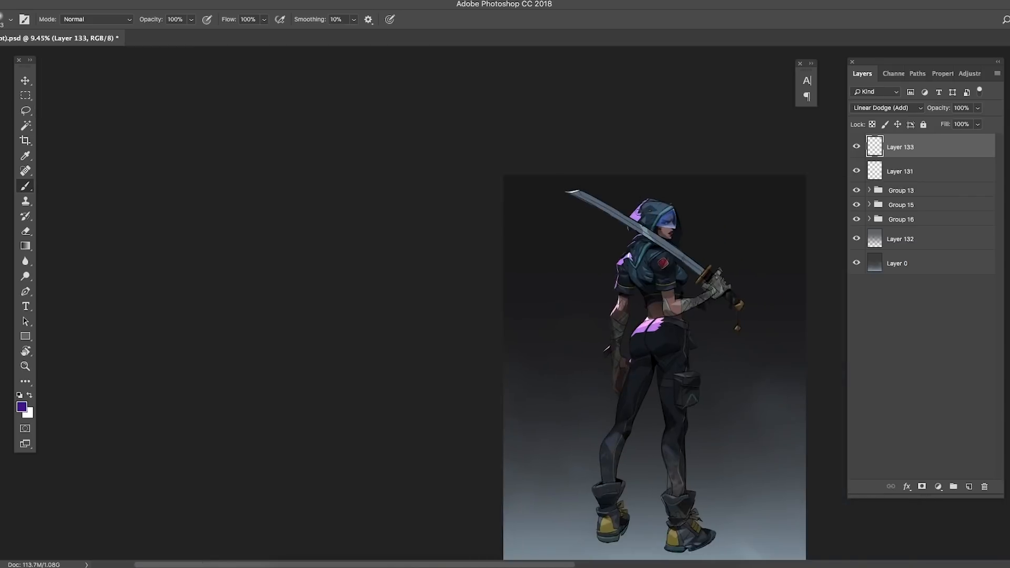
- Paint soft purple glows around the hood, shoulder, arm and hip highlights on Layer 133 with a soft round brush
scroll(637, 198, "up", 3)
right_click(654, 203)
left_click(617, 298)
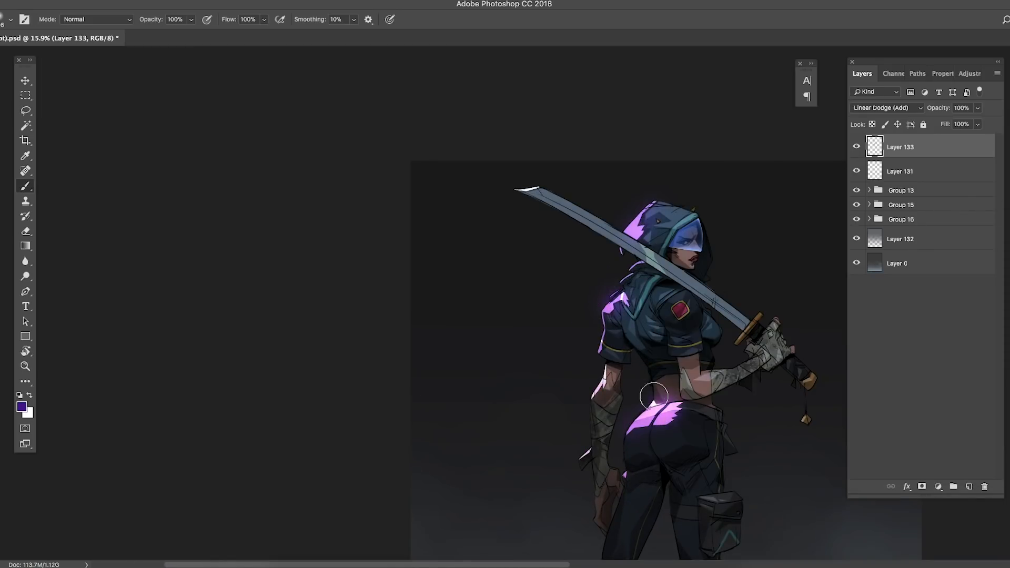
scroll(656, 373, "up", 2)
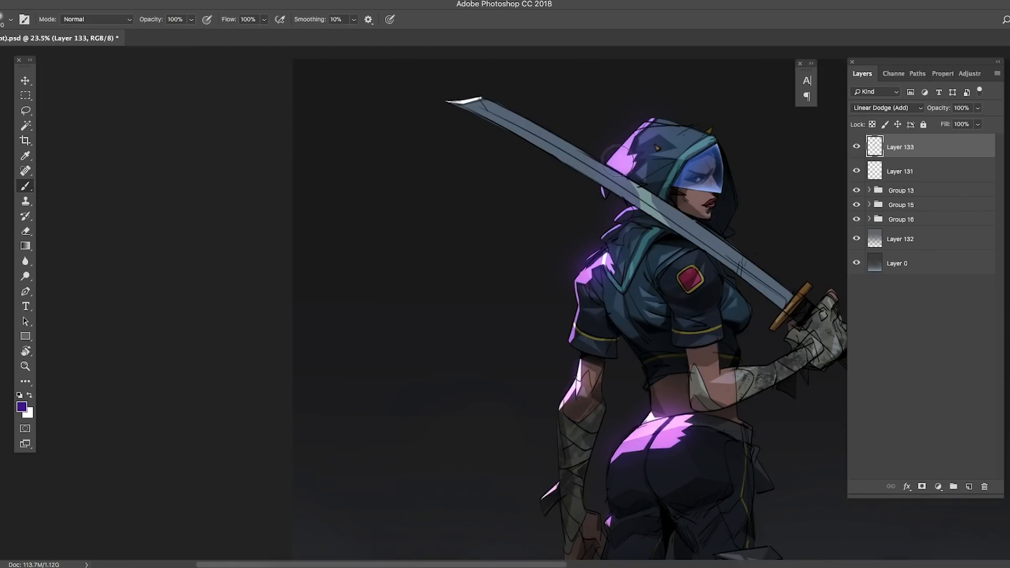
scroll(616, 218, "up", 1)
- Enlarge the soft brush and paint a wider purple glow behind the hood and sword
key("bracketright")
key("bracketright")
key("bracketright")
key("bracketright")
key("bracketright")
key("bracketright")
key("bracketright")
key("bracketright")
left_click_drag(570, 230, 633, 194)
scroll(611, 222, "down", 7)
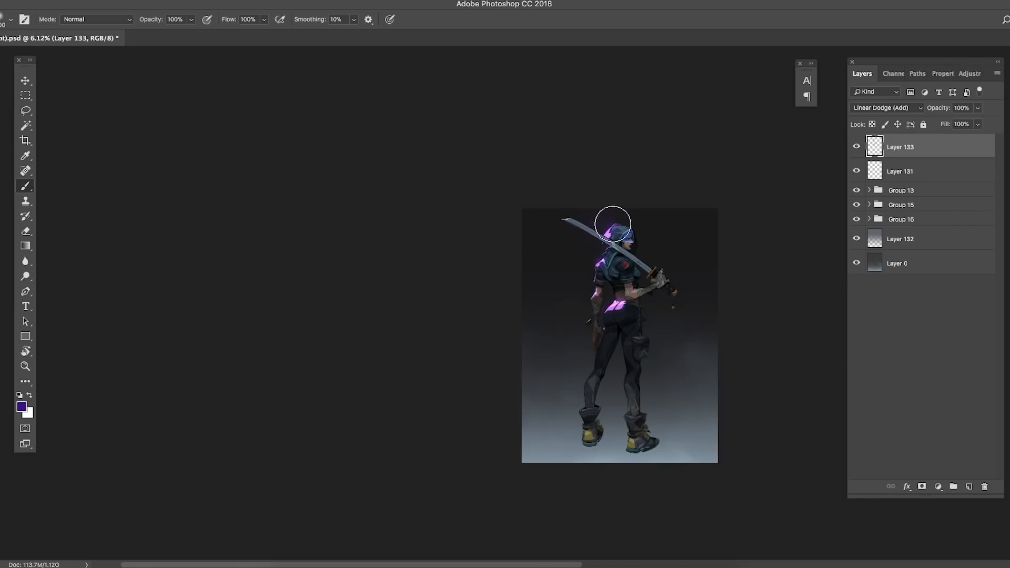
- Choose the Sampled Brush #8 3 texture brush from brushes 2019 and paint a faint purple haze above the hood
scroll(589, 168, "up", 3)
scroll(552, 174, "up", 1)
right_click(585, 229)
left_click(597, 402)
left_click(597, 402)
left_click(597, 419)
left_click_drag(910, 385, 910, 429)
left_click(726, 431)
left_click(542, 316)
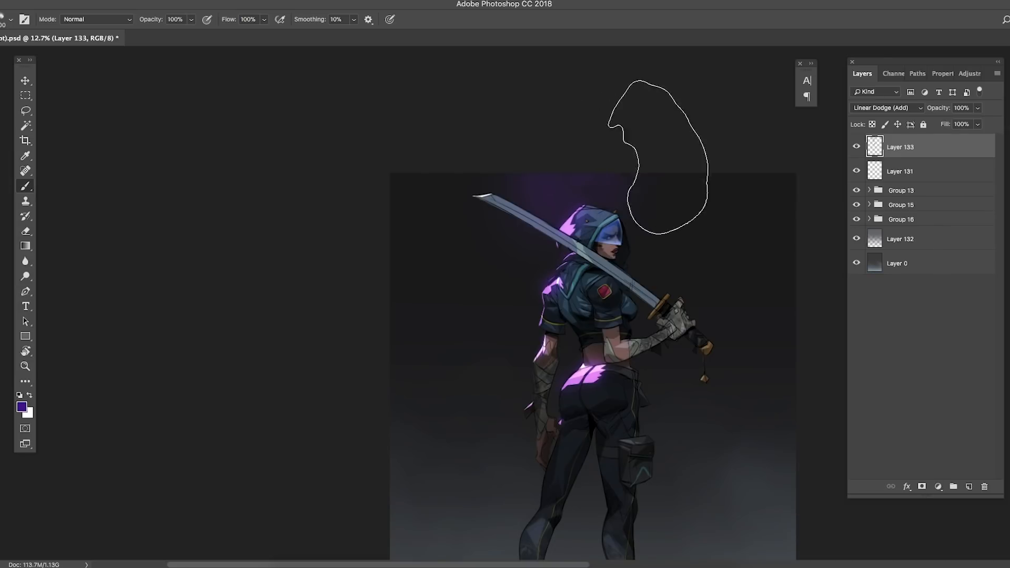
- Display the brush settings and spread cloudy purple texture across the upper background with a scattering brush at about 2600 px
scroll(501, 127, "down", 3)
right_click(526, 223)
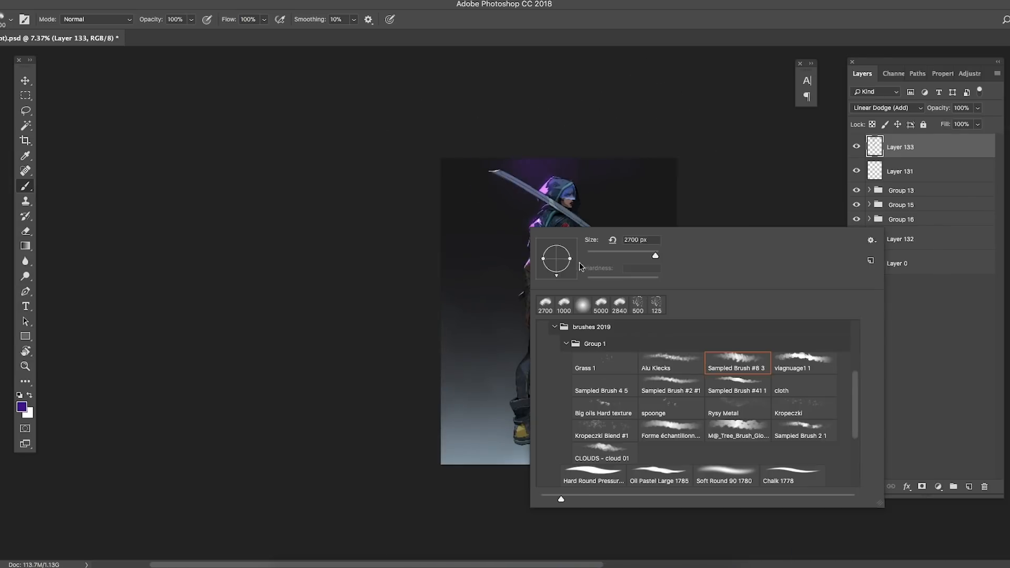
left_click(512, 187)
left_click_drag(538, 136, 578, 137)
left_click(317, 1)
left_click(353, 97)
left_click_drag(569, 190, 569, 165)
key("bracketright")
key("bracketright")
key("bracketright")
key("bracketright")
left_click_drag(512, 202, 528, 188)
mouse_move(603, 117)
left_mouse_down()
mouse_move(582, 118)
mouse_move(626, 158)
left_mouse_up()
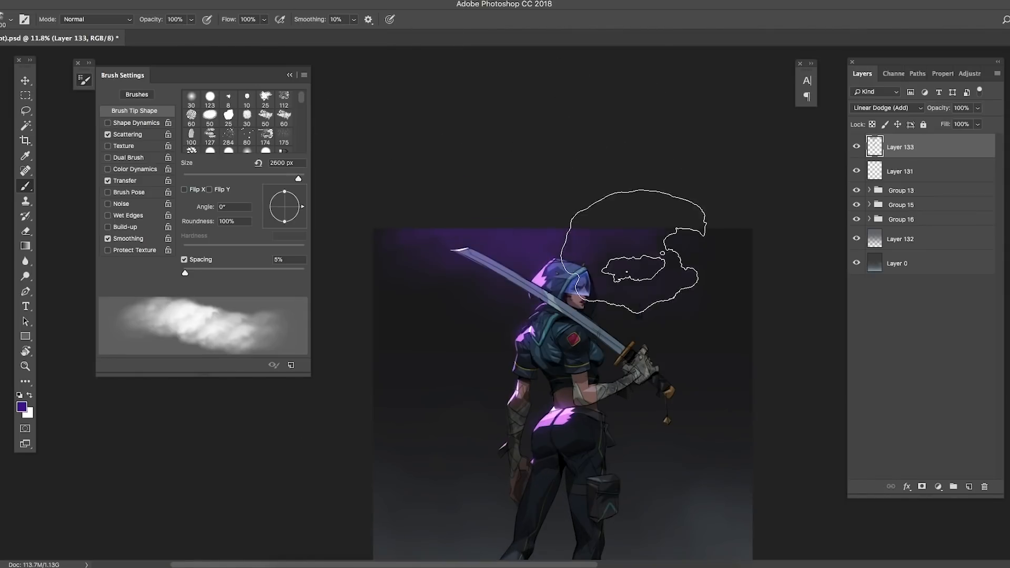
- Soften the purple haze in the upper background with a soft round eraser at about 1760 px, and collapse the brush settings
key("e")
right_click(503, 255)
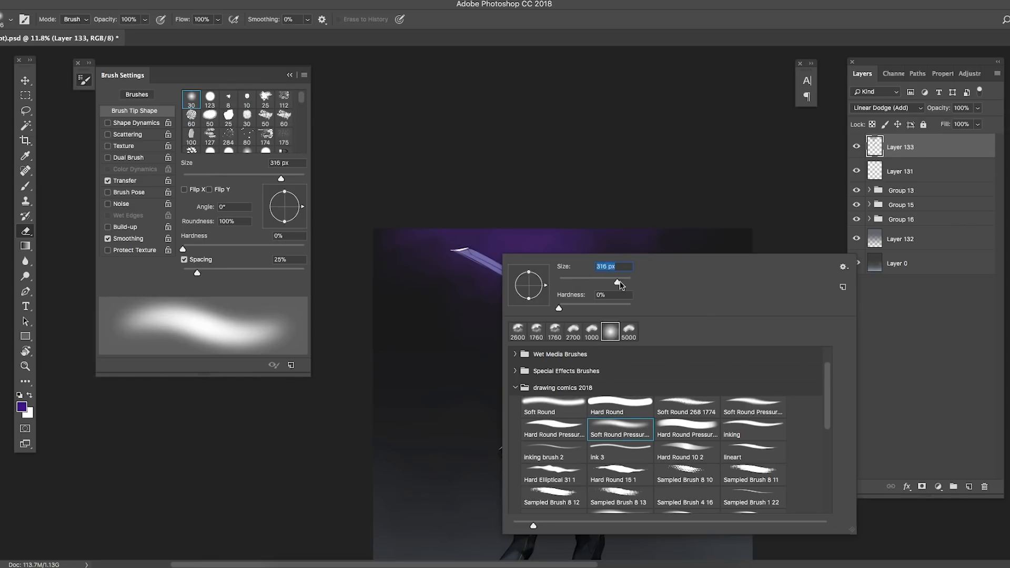
left_click_drag(455, 287, 404, 253)
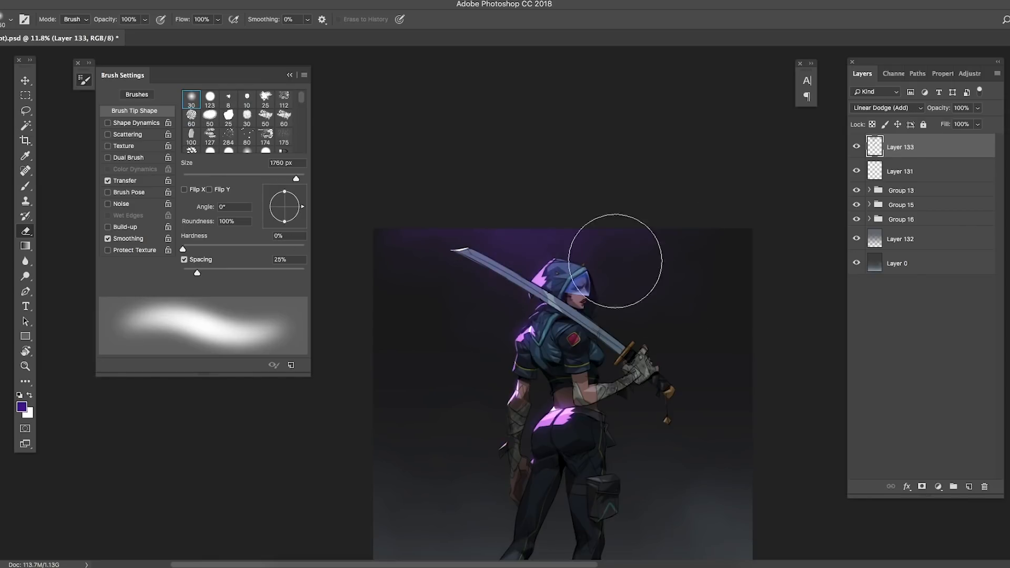
scroll(617, 213, "down", 5)
left_click(290, 75)
- Switch back to a soft round brush and intensify the purple glow along the back edge of the hood
scroll(617, 213, "up", 4)
scroll(633, 207, "down", 3)
scroll(616, 226, "up", 5)
key("b")
right_click(582, 249)
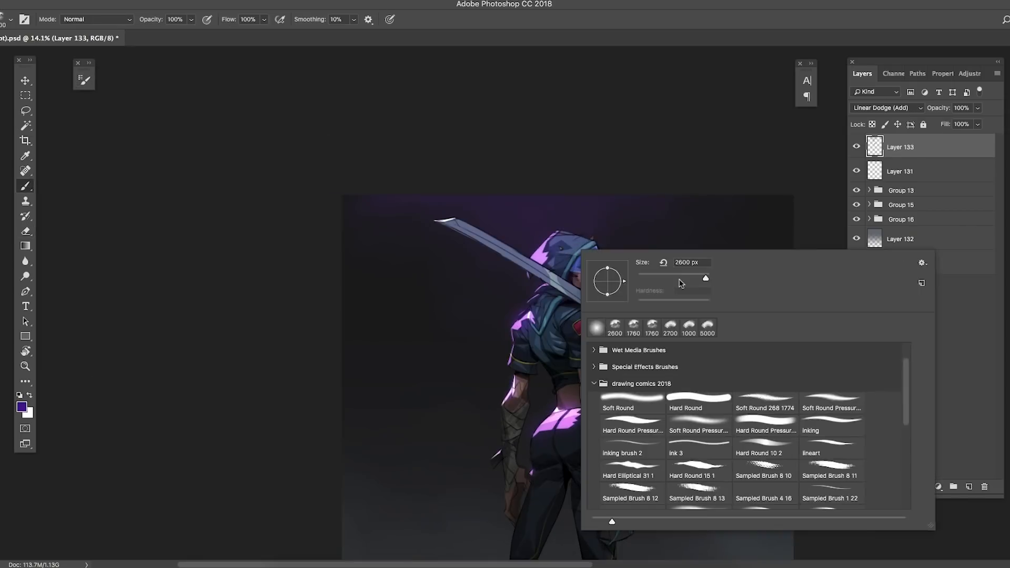
left_click(680, 279)
scroll(541, 233, "up", 5)
right_click(545, 250)
left_click(581, 329)
left_click_drag(528, 255, 547, 246)
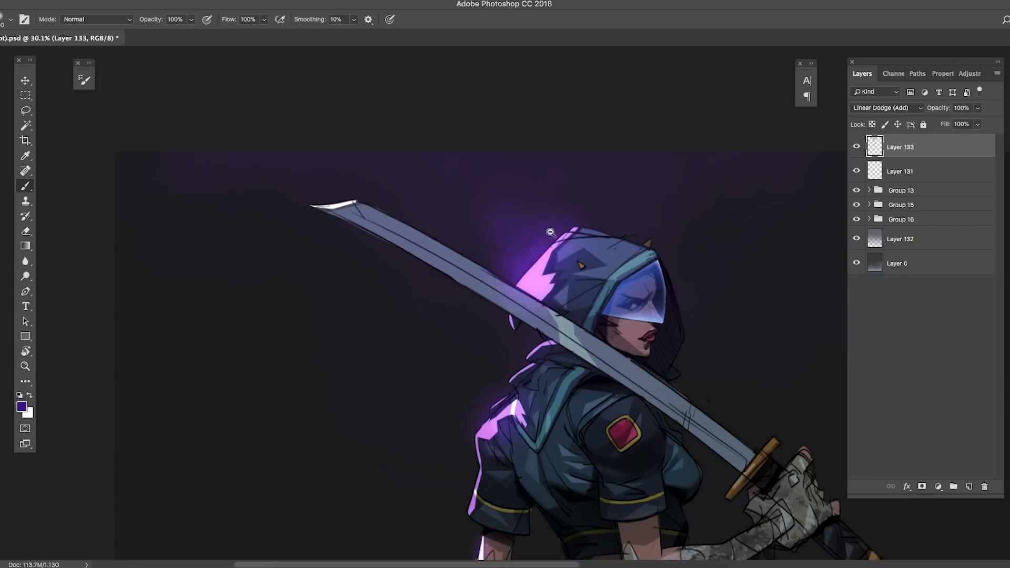
scroll(550, 232, "up", 1)
- Set the foreground colour to a brighter purple and paint over the glow around the hood
left_click(22, 406)
left_click(730, 188)
left_click(877, 151)
left_click_drag(523, 254, 499, 259)
mouse_move(555, 238)
left_mouse_down()
mouse_move(426, 272)
mouse_move(726, 227)
left_mouse_up()
scroll(525, 376, "down", 4)
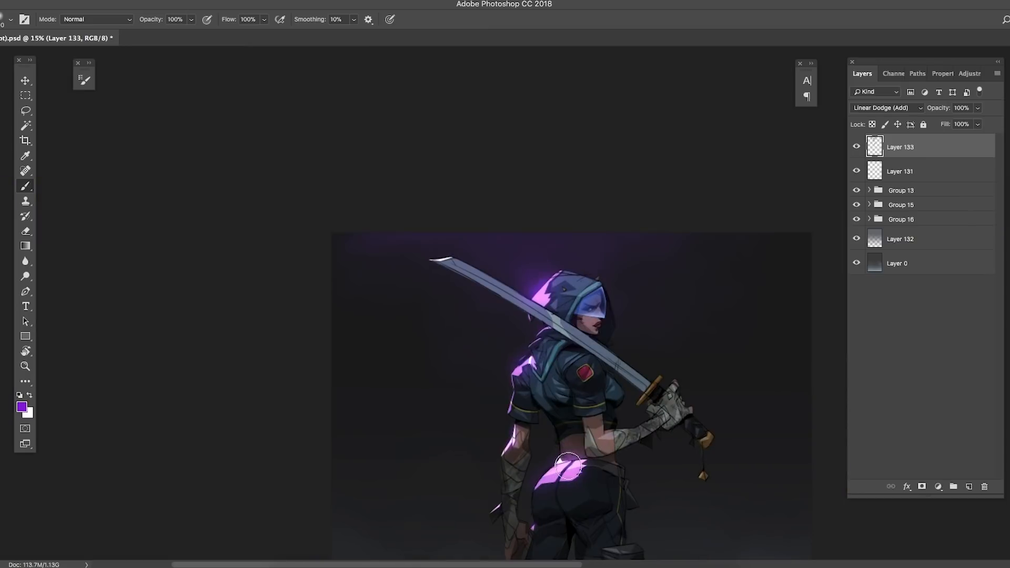
- Enlarge the soft brush and brighten the purple light along the hip and above the hood and sword
scroll(559, 271, "up", 3)
key("bracketright")
key("bracketright")
key("bracketright")
key("bracketright")
key("bracketright")
key("bracketright")
scroll(534, 231, "down", 5)
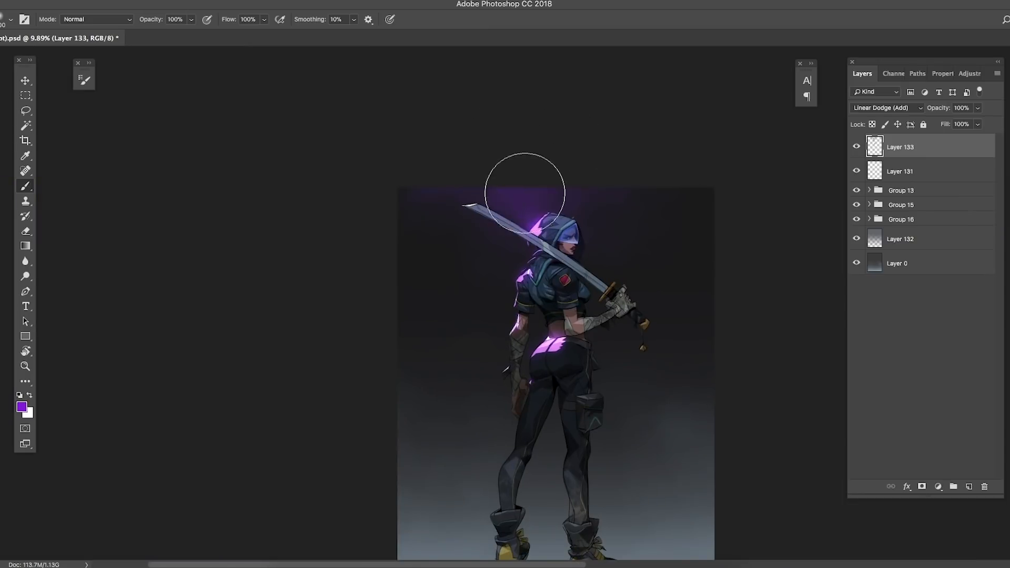
scroll(495, 179, "up", 3)
scroll(527, 113, "down", 4)
scroll(526, 157, "up", 2)
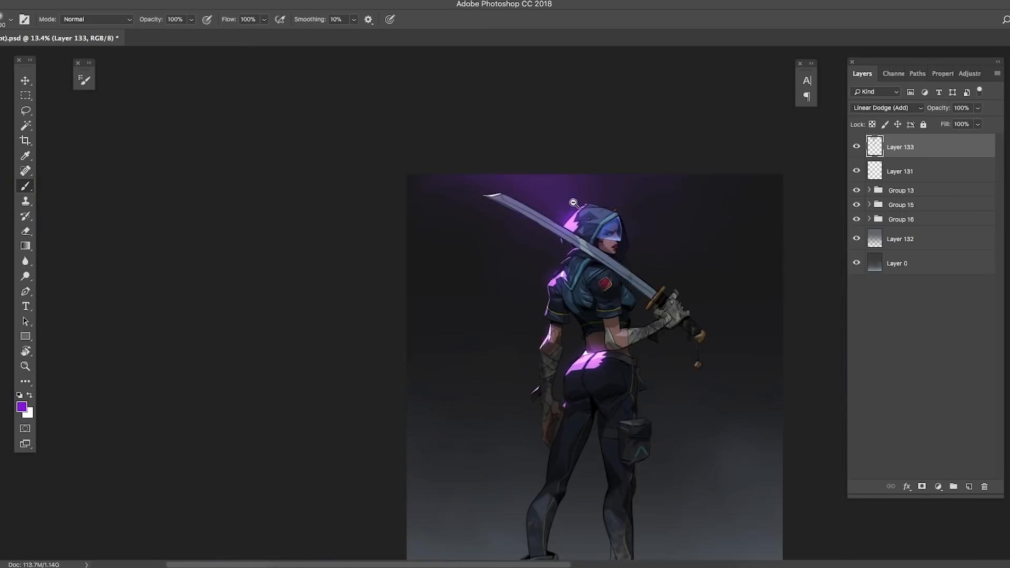
- Lower the brush opacity to 30% and paint overlapping purple light spots along the canvas's upper edge
right_click(671, 247)
left_click(671, 255)
key("3")
left_click_drag(539, 158, 594, 160)
left_click(514, 201)
left_click(574, 236)
mouse_move(612, 256)
left_mouse_down()
mouse_move(545, 268)
mouse_move(607, 257)
left_mouse_up()
scroll(487, 218, "down", 5)
scroll(568, 203, "up", 3)
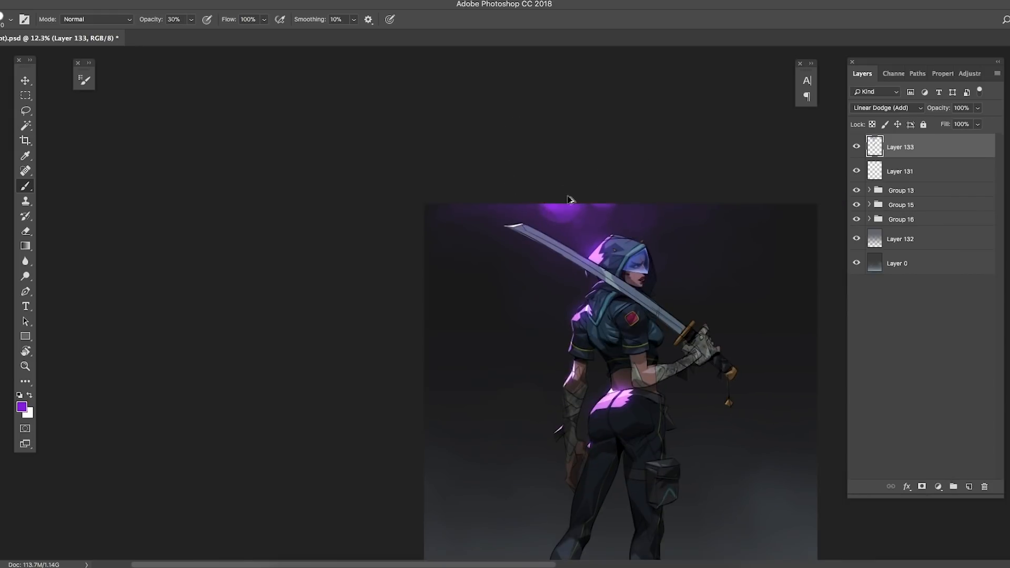
- Choose another recent brush and build up larger translucent purple circles above the sword
scroll(588, 152, "down", 4)
scroll(602, 166, "up", 5)
right_click(570, 237)
left_click(604, 319)
left_click(508, 204)
- Scatter small glowing dots over the upper background with a small round brush at 100% opacity in a brighter violet
key("0")
left_click(22, 406)
left_click(735, 158)
left_click(875, 152)
right_click(530, 230)
left_click(584, 404)
left_click(499, 252)
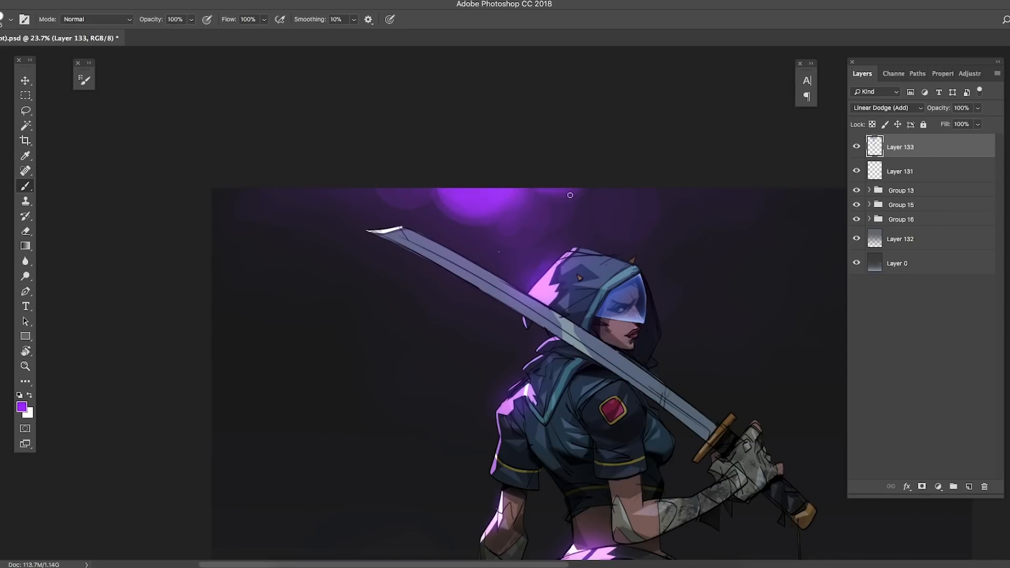
scroll(445, 278, "down", 2)
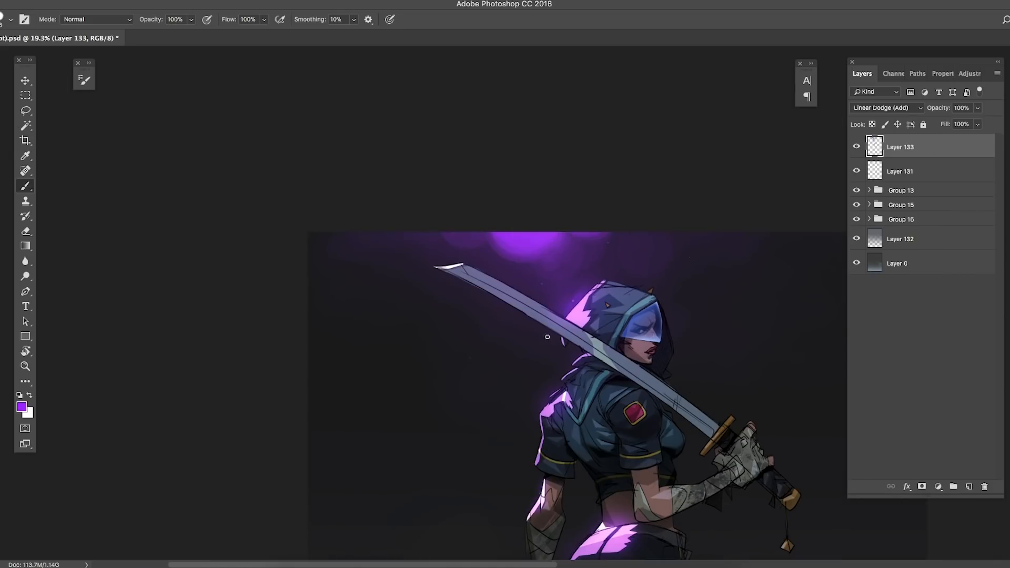
scroll(574, 194, "down", 3)
scroll(576, 273, "up", 5)
scroll(576, 272, "up", 3)
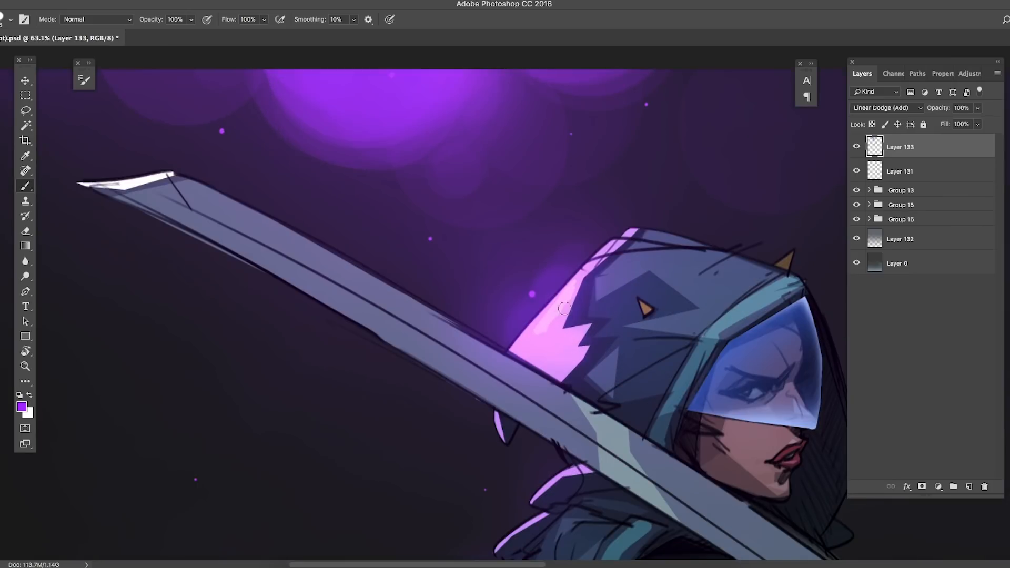
- Paint bright violet accents over the rim highlights on the hood, arm and waistband
scroll(575, 290, "up", 3)
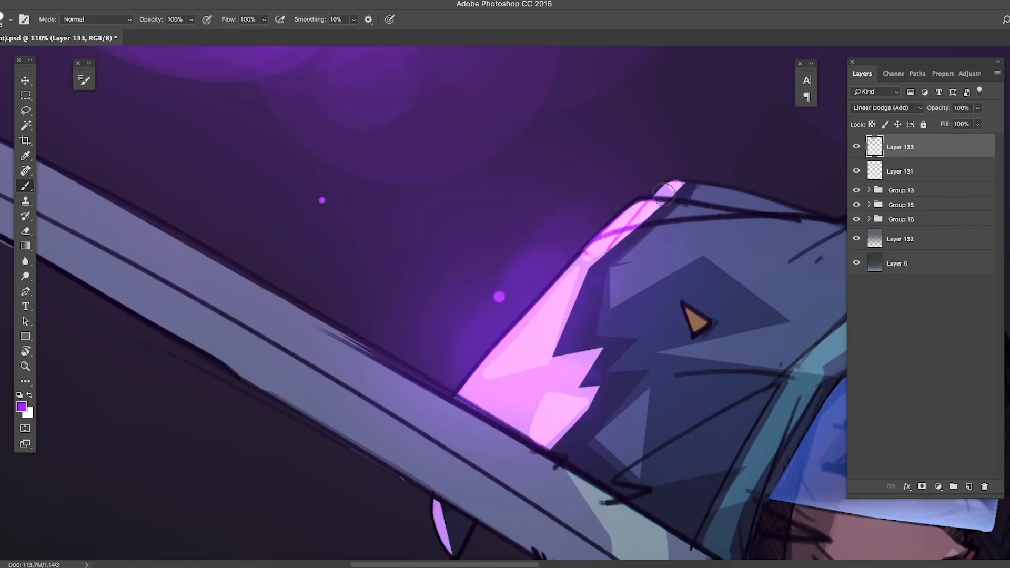
scroll(670, 191, "down", 4)
scroll(602, 284, "up", 4)
scroll(700, 338, "down", 5)
scroll(647, 378, "up", 2)
scroll(655, 347, "down", 4)
scroll(655, 346, "up", 5)
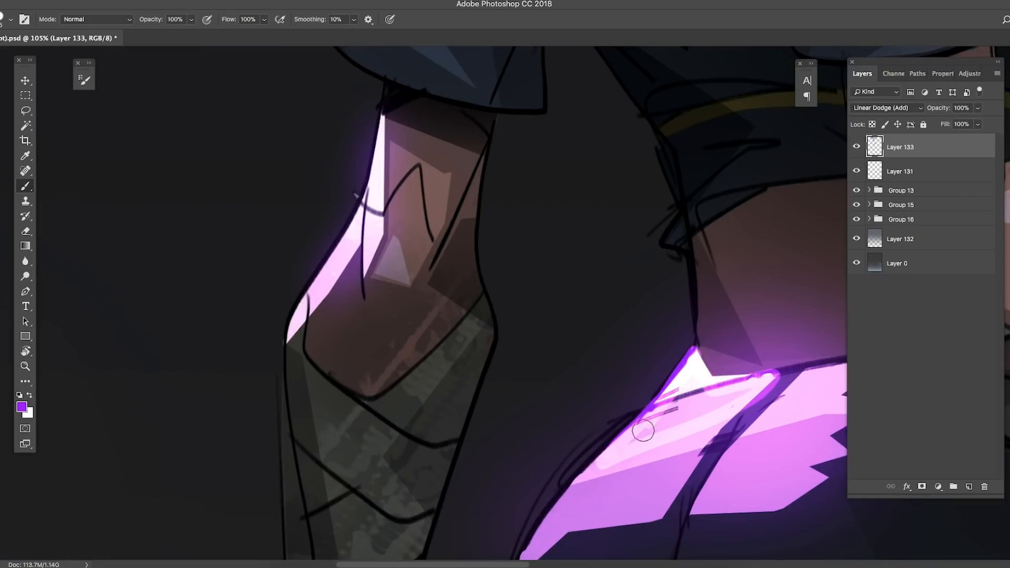
scroll(655, 346, "down", 5)
- Paint a rounded pink reflection on the upper part of the visor
scroll(688, 291, "up", 3)
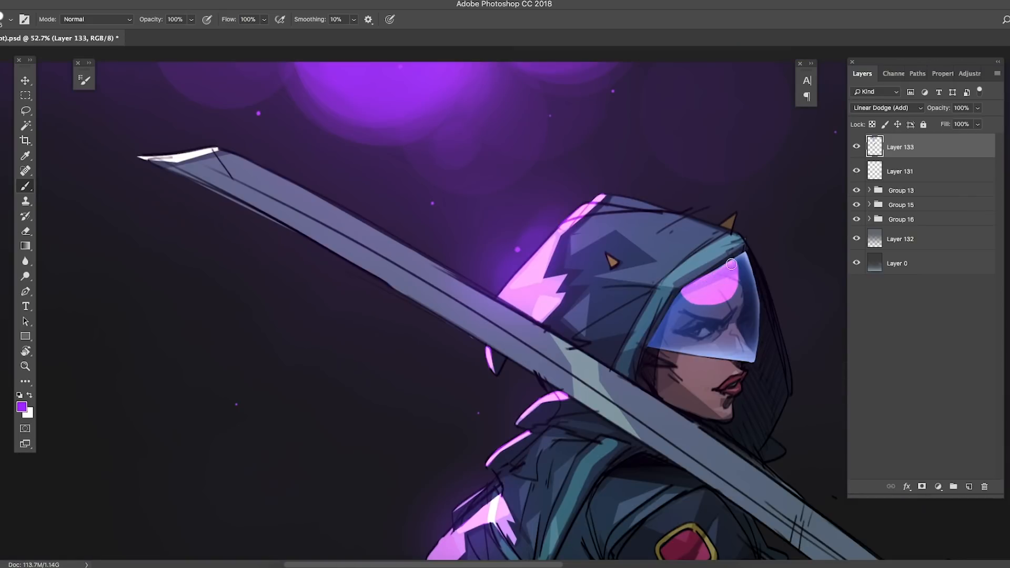
scroll(727, 267, "down", 4)
scroll(726, 267, "up", 5)
scroll(578, 295, "down", 5)
scroll(658, 286, "up", 5)
- Lasso the inner area of the visor's pink reflection and brighten it with a large soft brush in white
key("l")
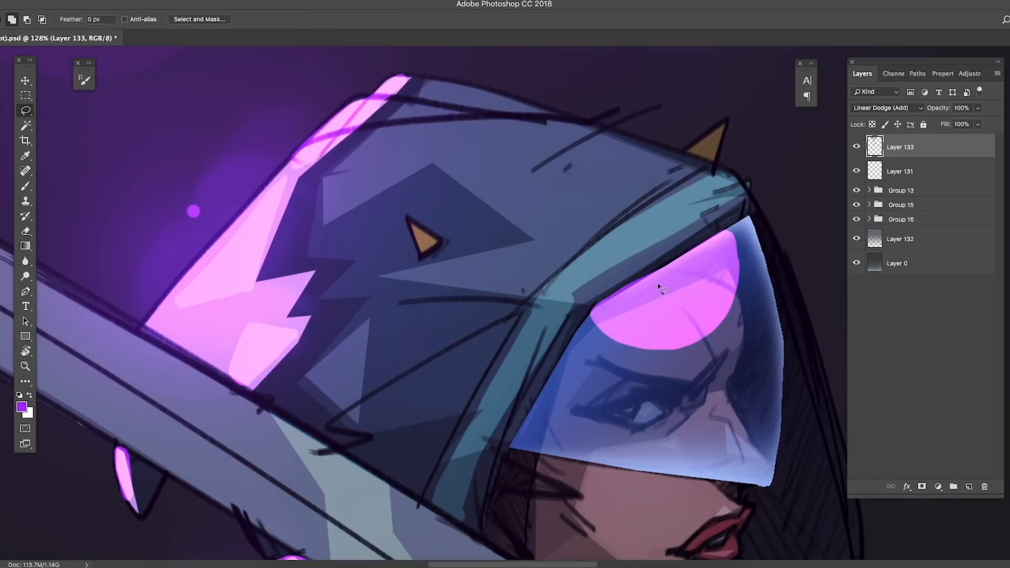
scroll(658, 287, "up", 2)
left_click_drag(587, 310, 769, 229)
key("b")
key("x")
key("bracketright")
key("bracketright")
key("bracketright")
key("bracketright")
key("bracketright")
key("bracketright")
left_click(653, 230)
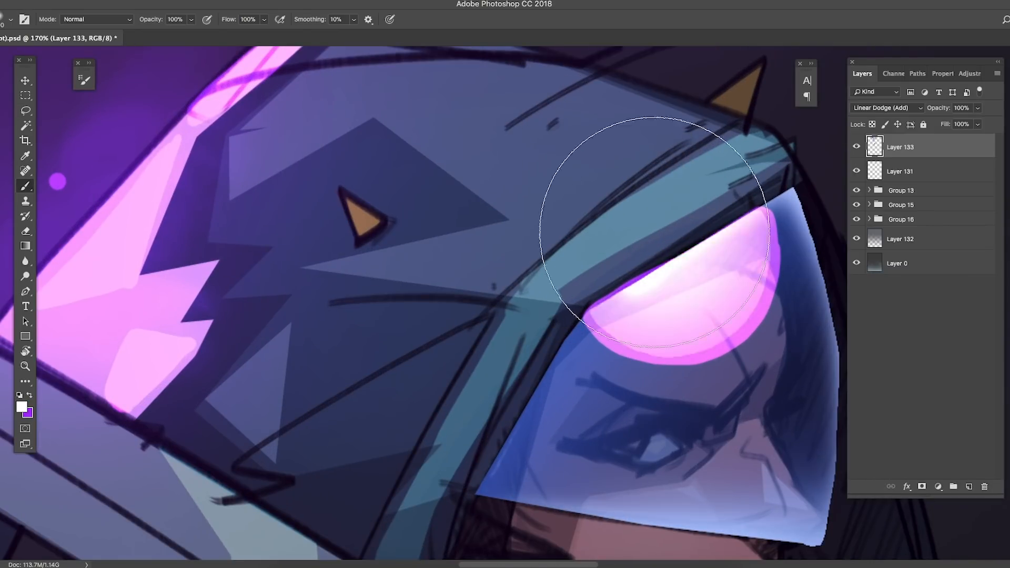
- Save the illustration file
scroll(625, 226, "down", 10)
scroll(640, 180, "up", 10)
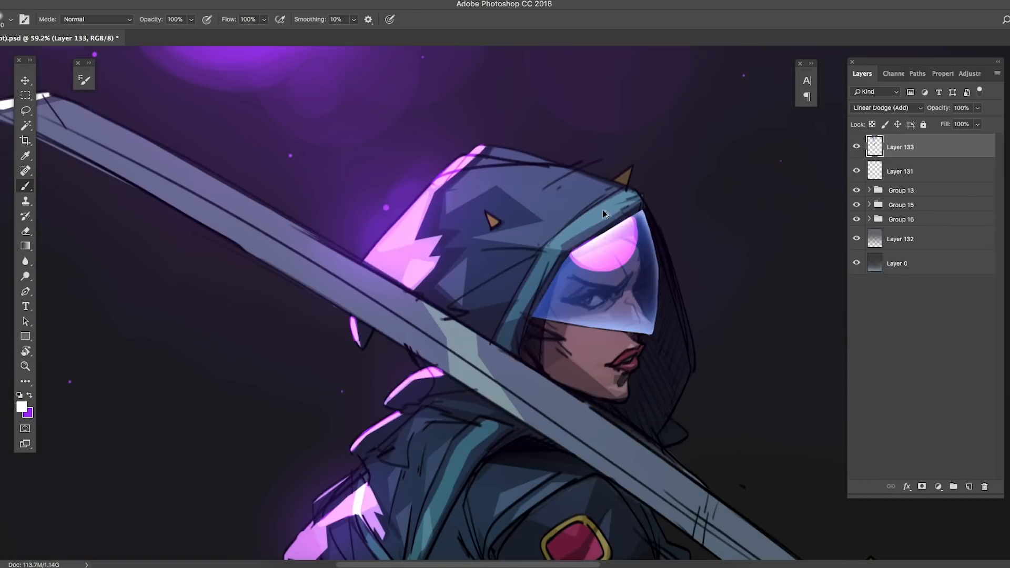
scroll(645, 292, "down", 8)
key("ctrl+s")
- Load Layer 131's visor shape as a selection, hide its outline, and paint a soft violet glow along the visor's lower edge and front corner
scroll(668, 304, "up", 12)
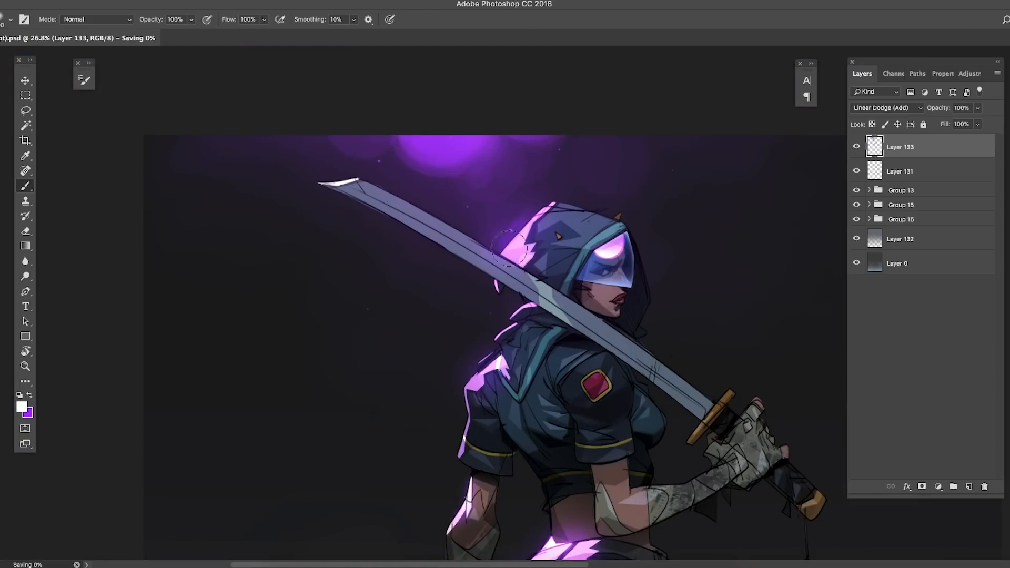
key("l")
left_click(875, 170, "ctrl")
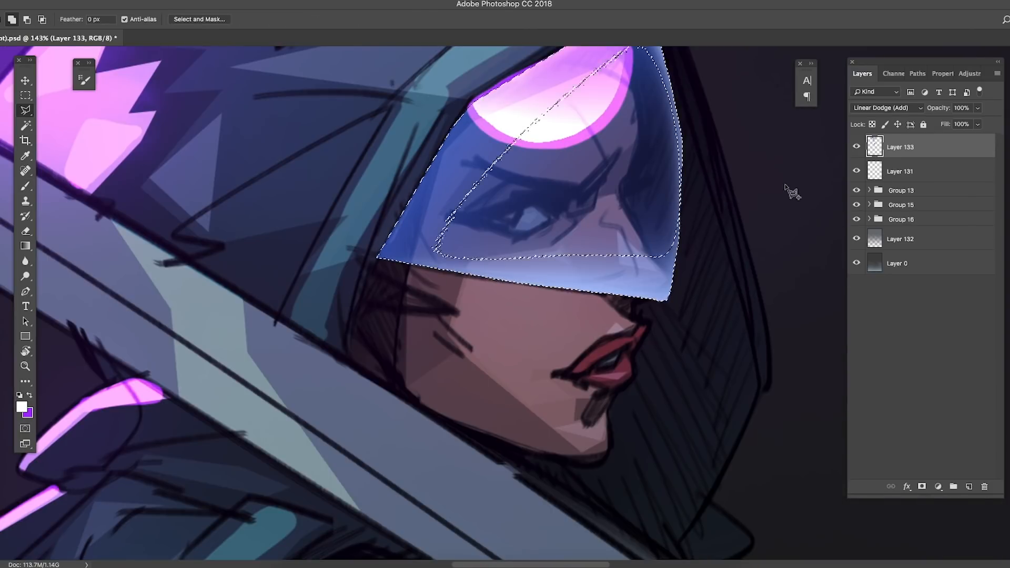
key("ctrl+h")
key("b")
key("x")
mouse_move(649, 322)
left_mouse_down()
mouse_move(674, 316)
mouse_move(575, 300)
mouse_move(608, 302)
left_mouse_up()
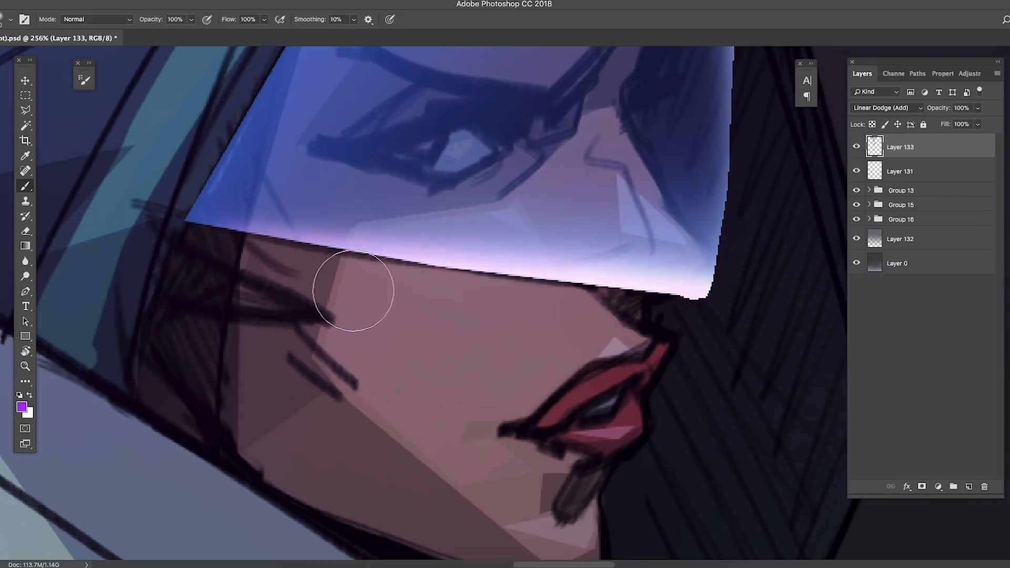
left_click_drag(699, 304, 650, 302)
left_click_drag(713, 253, 729, 254)
left_click_drag(683, 400, 659, 396)
left_click_drag(699, 338, 683, 209)
- Save the illustration file with the visor's edge glow
key("ctrl+s")
scroll(752, 230, "down", 2)
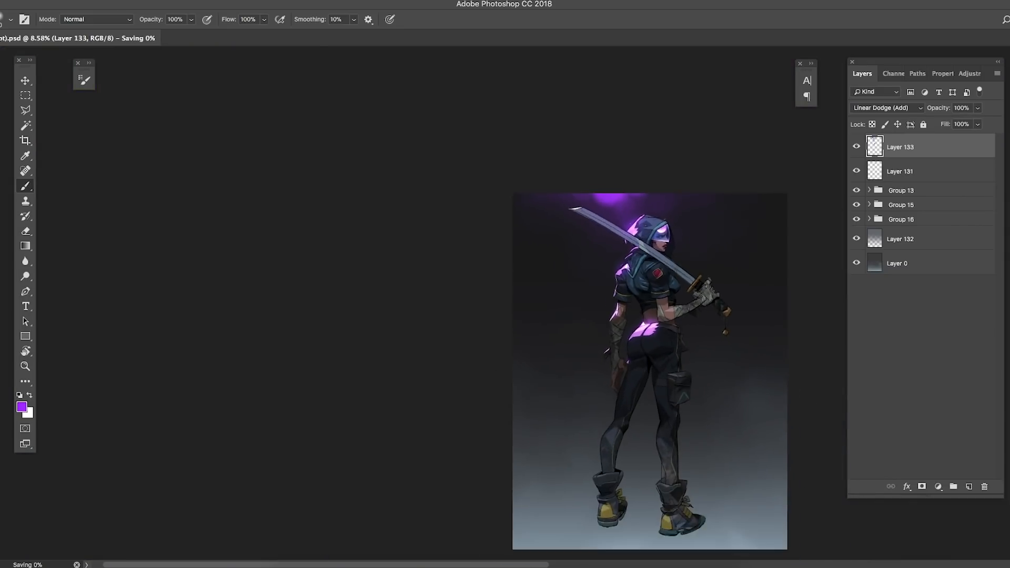
scroll(682, 253, "right", 3)
scroll(651, 316, "up", 1)
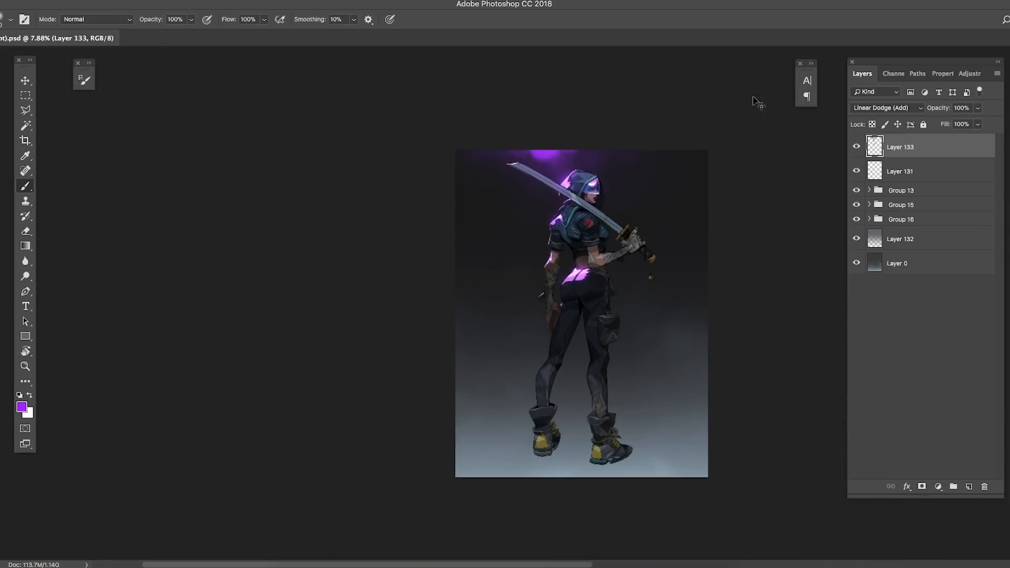
right_click(615, 565)
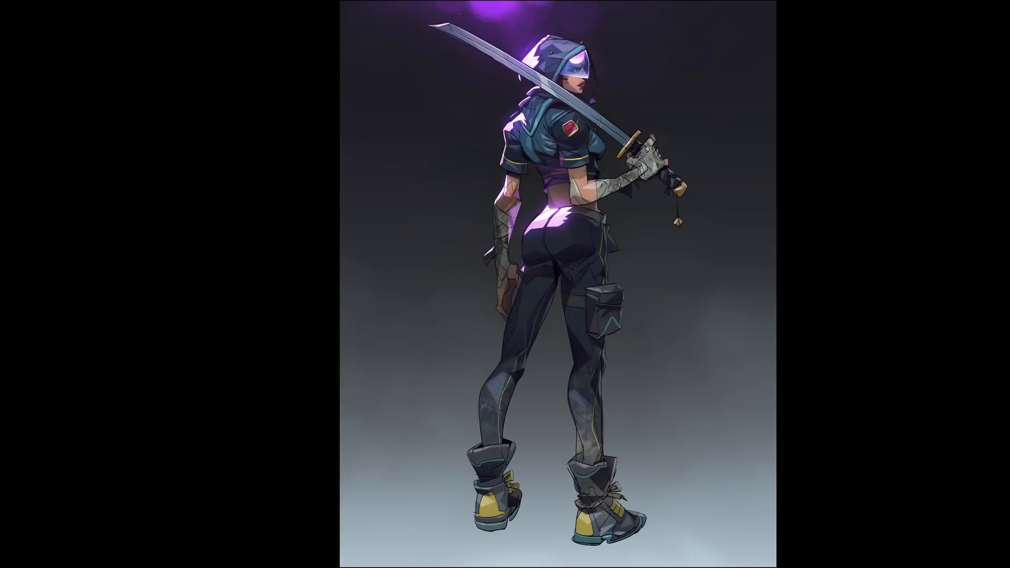